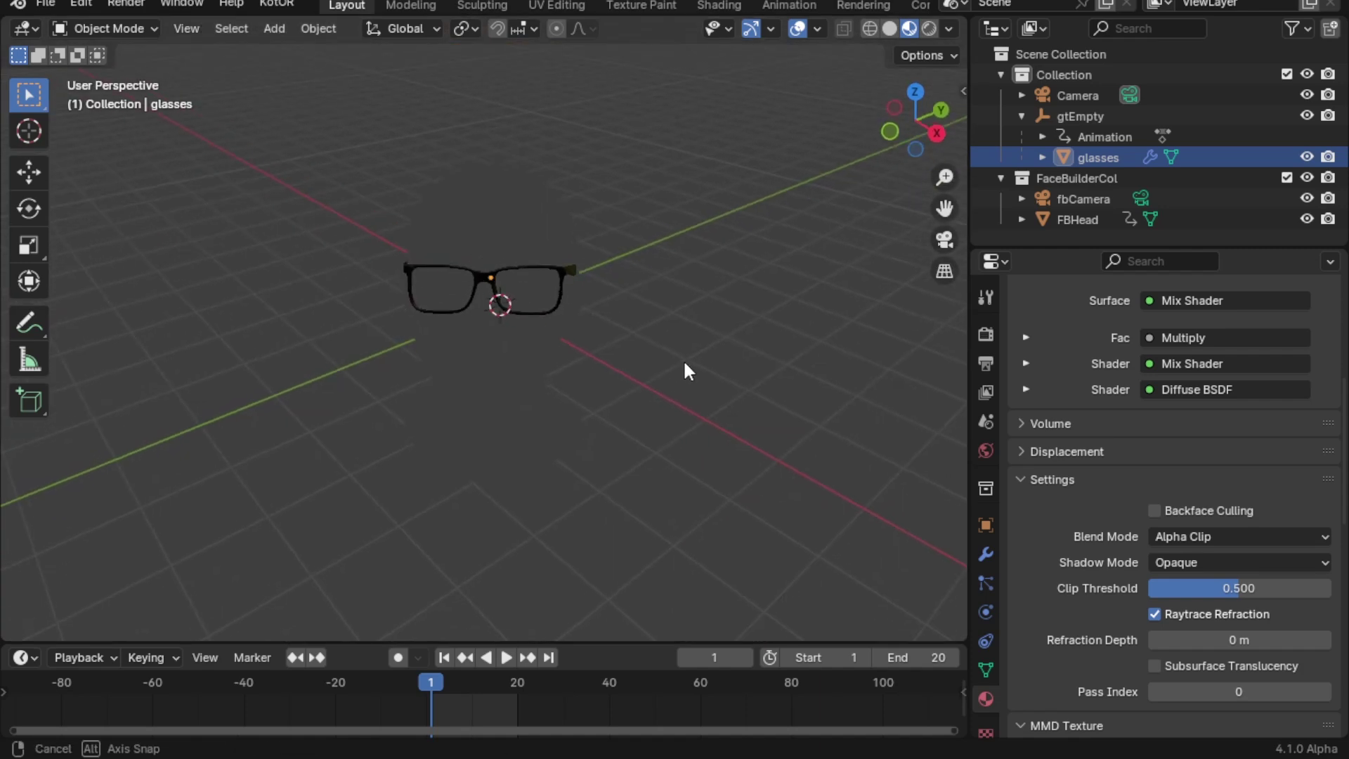
# - Look through the scene camera and play back the glasses tracked on the face
pyautogui.press('Escape')
pyautogui.scroll(-1, 699, 376)
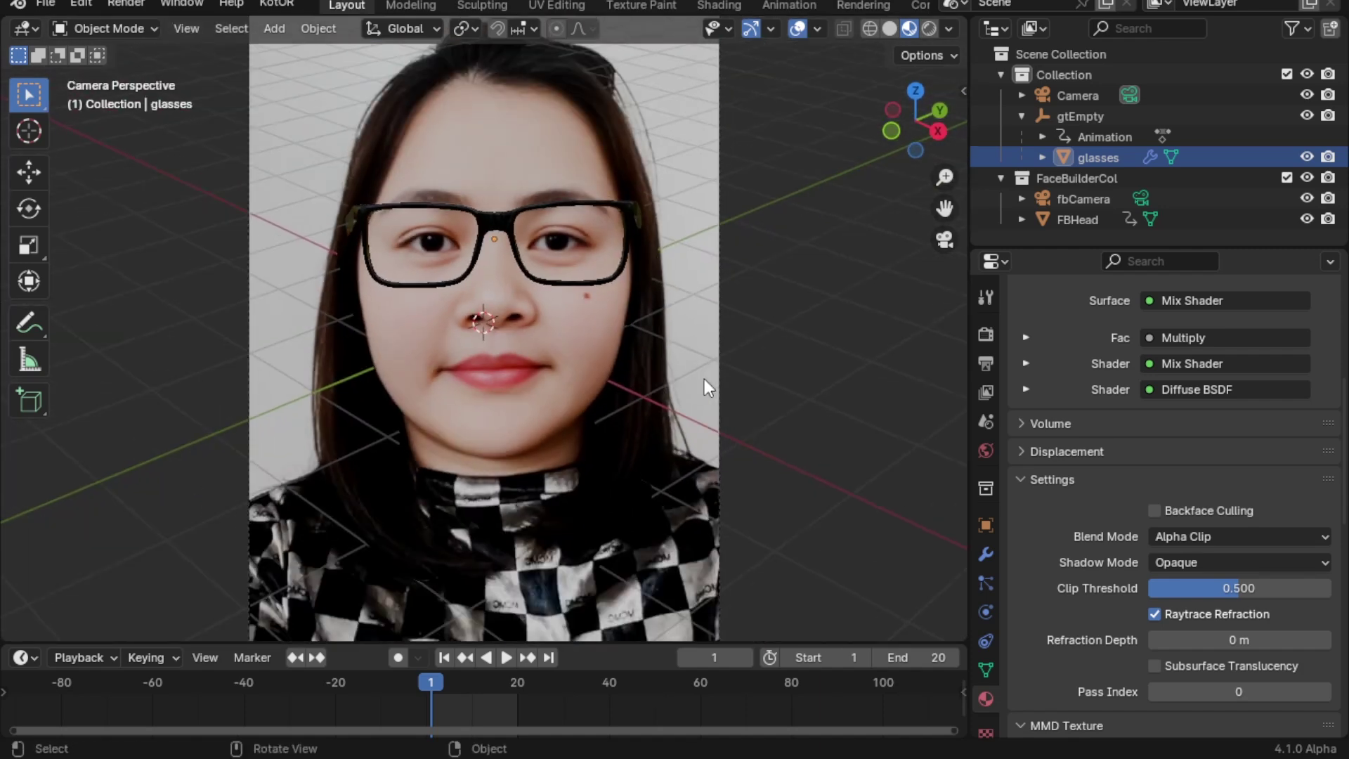
pyautogui.scroll(-2, 703, 380)
pyautogui.click(506, 658)
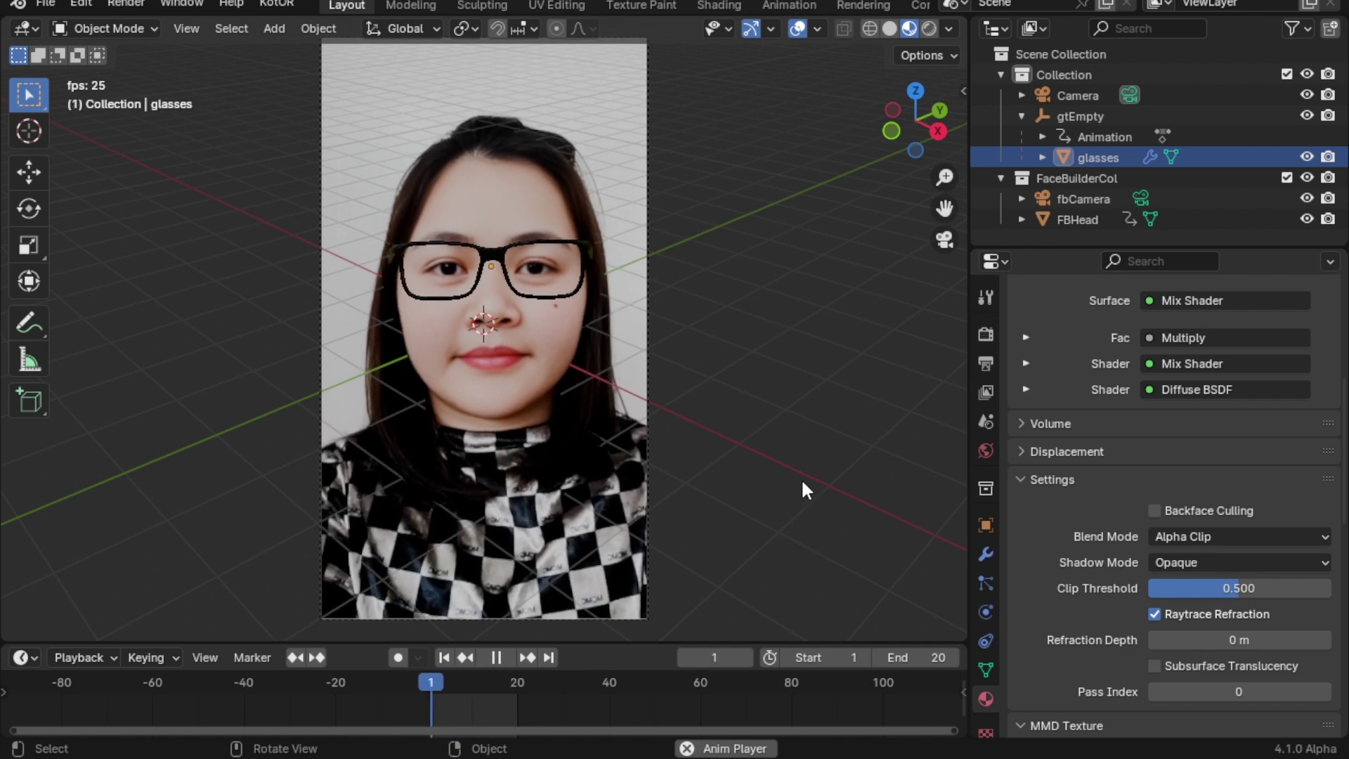
pyautogui.scroll(2, 803, 472)
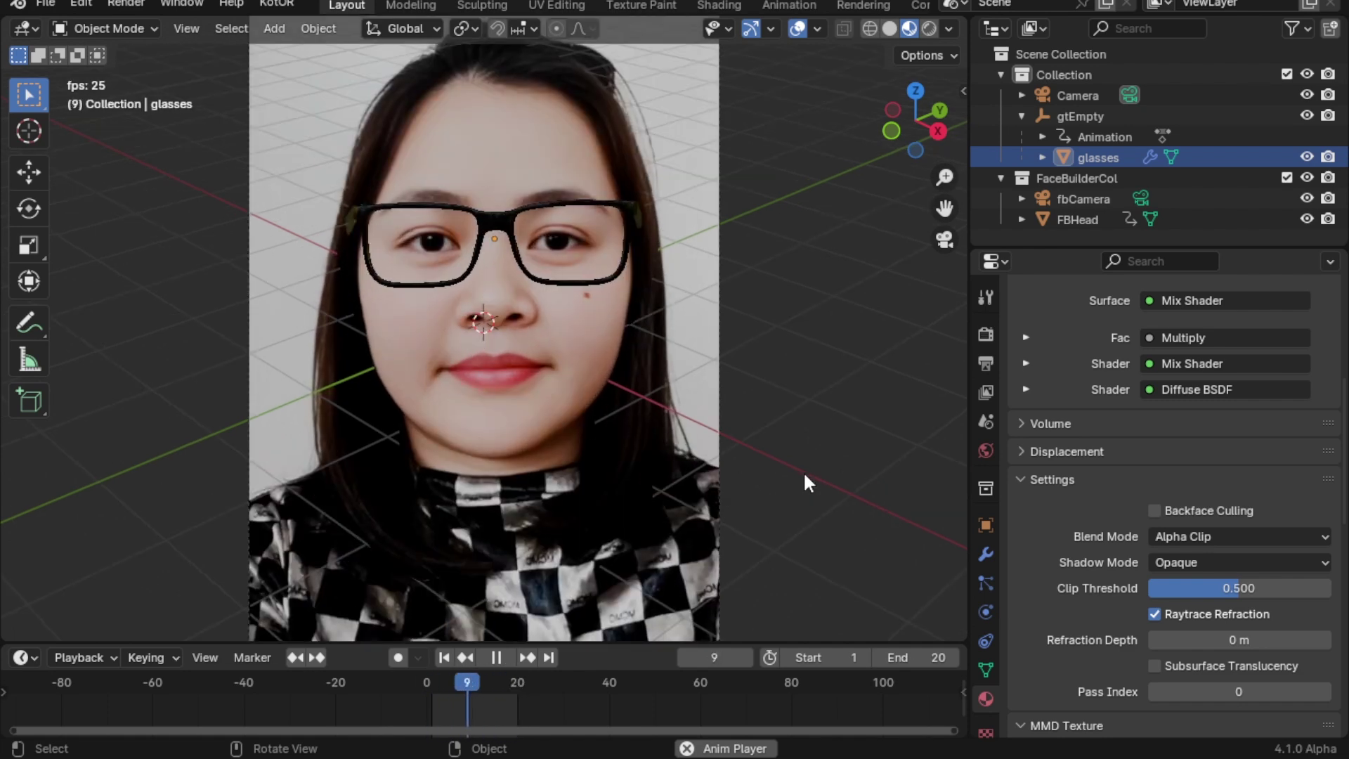
pyautogui.scroll(3, 803, 471)
pyautogui.scroll(-2, 803, 471)
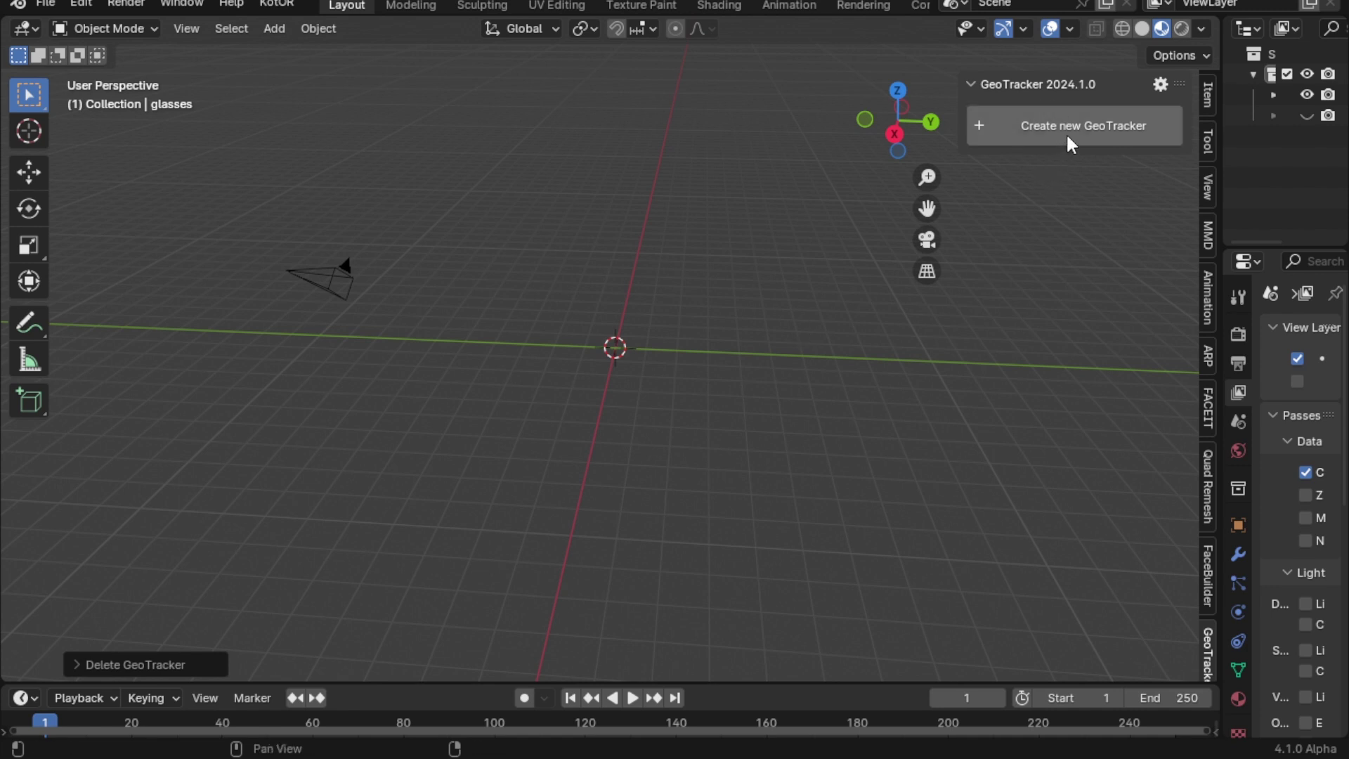
# - Create a new GeoTracker and clear the glasses from its Geometry field
pyautogui.click(1092, 129)
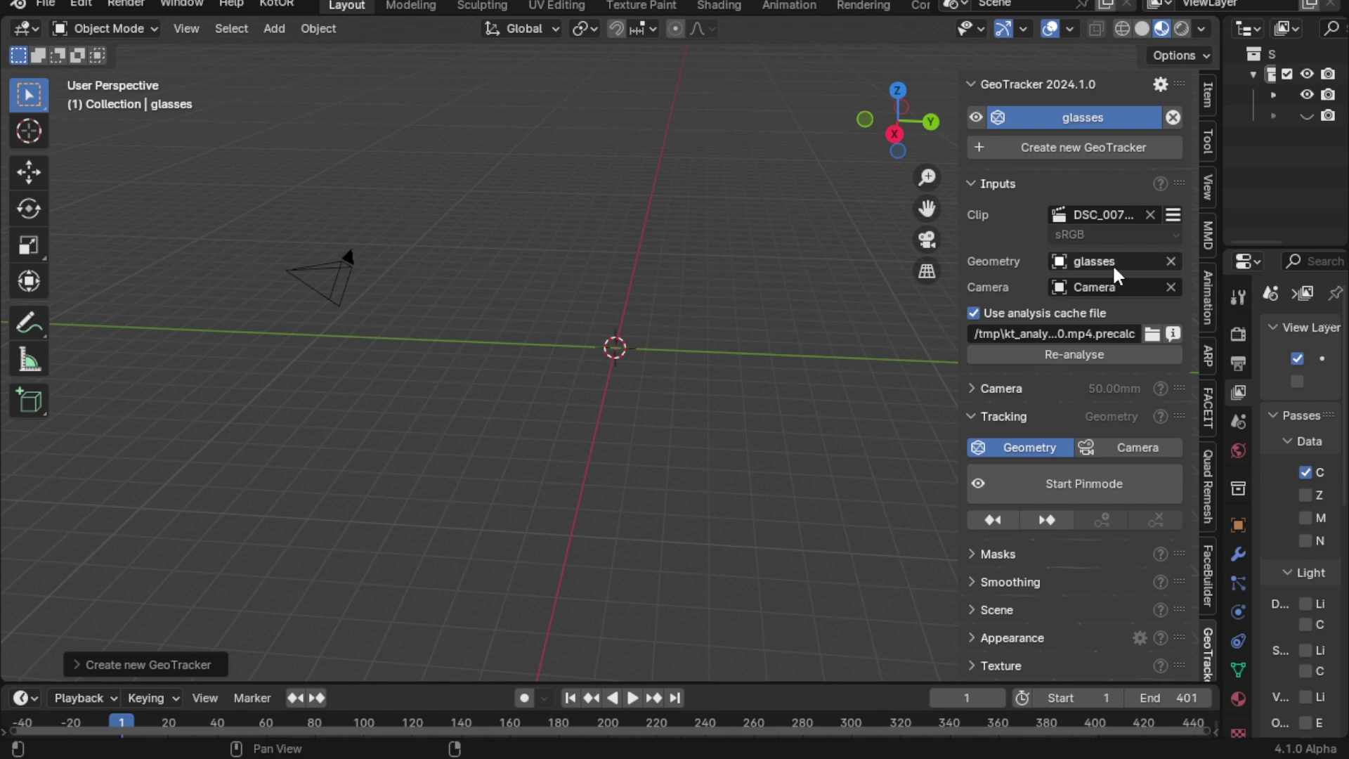
pyautogui.click(1171, 260)
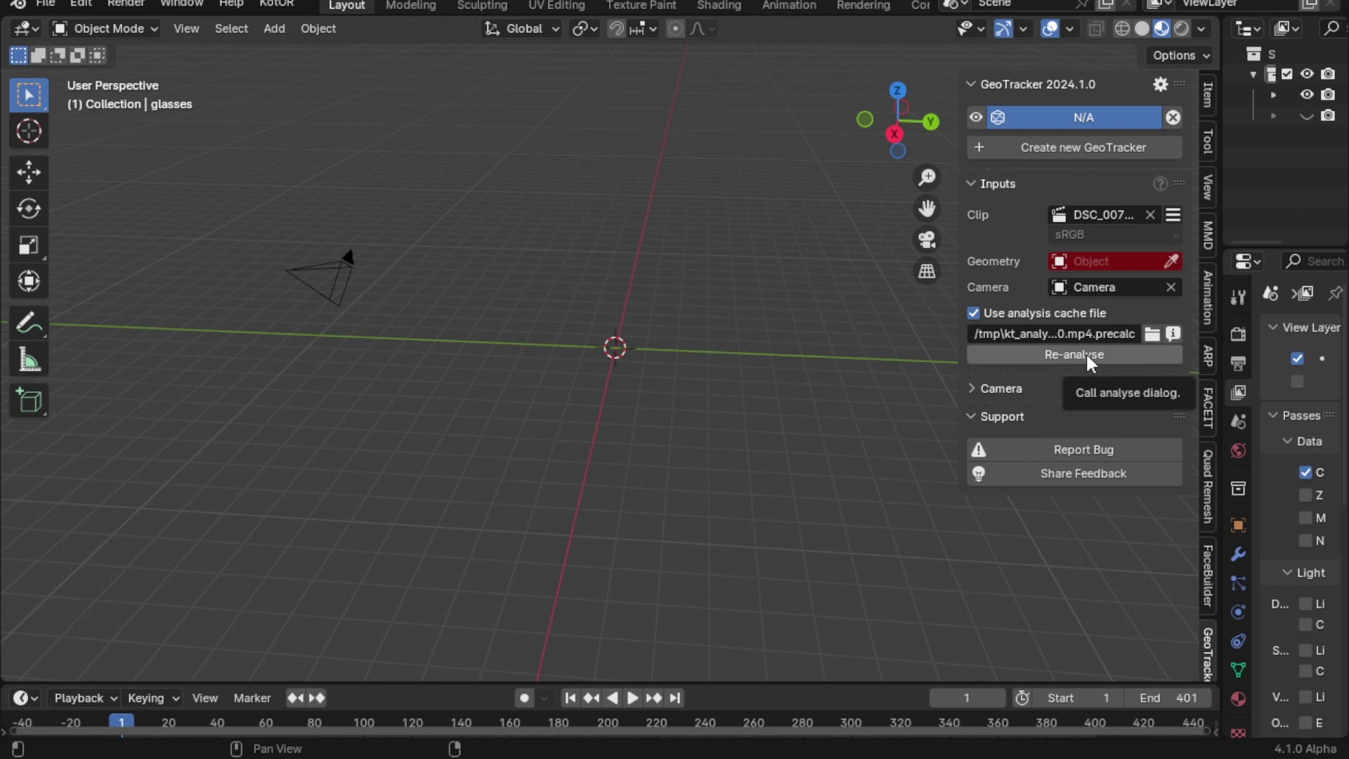
# - Re-analyse the clip over frames 1 to 20 and confirm recreating the analysis file
pyautogui.click(1090, 358)
pyautogui.click(1173, 397)
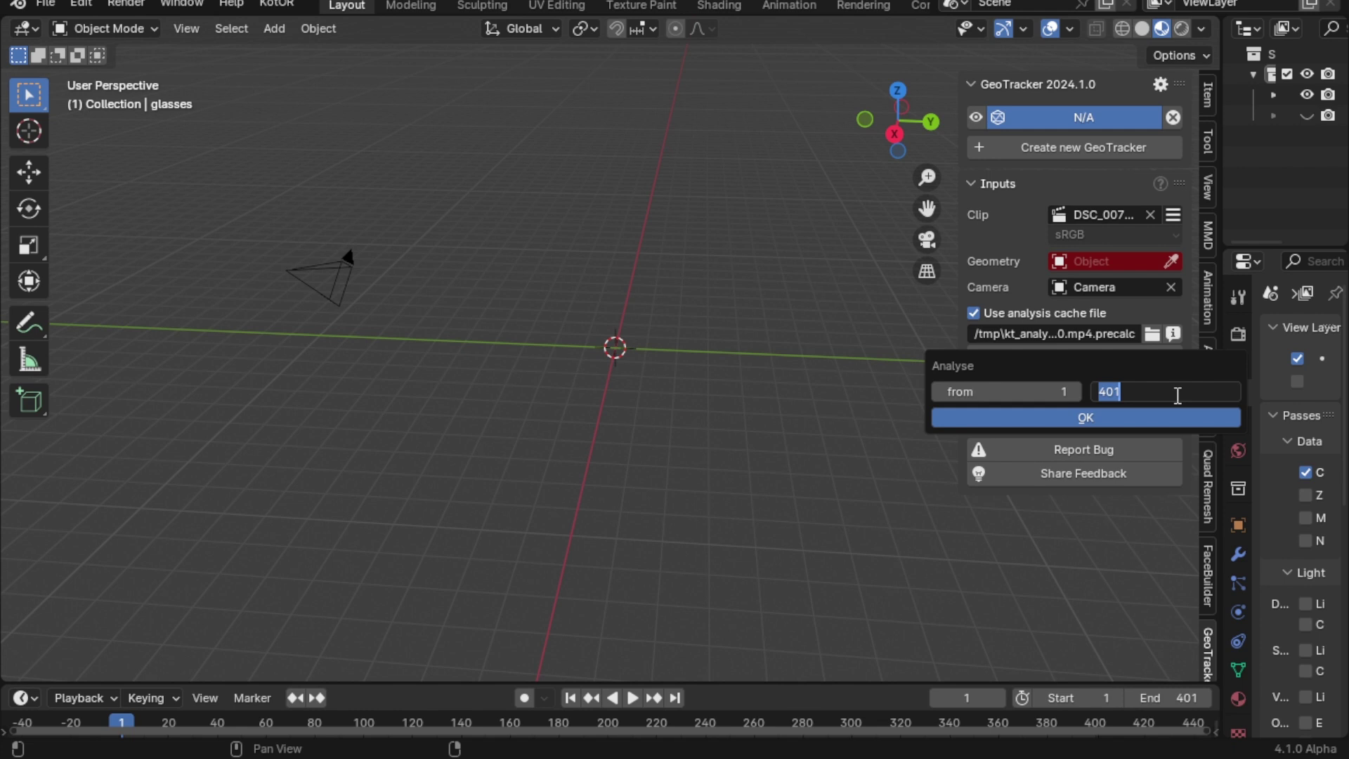
pyautogui.write('20')
pyautogui.click(1088, 419)
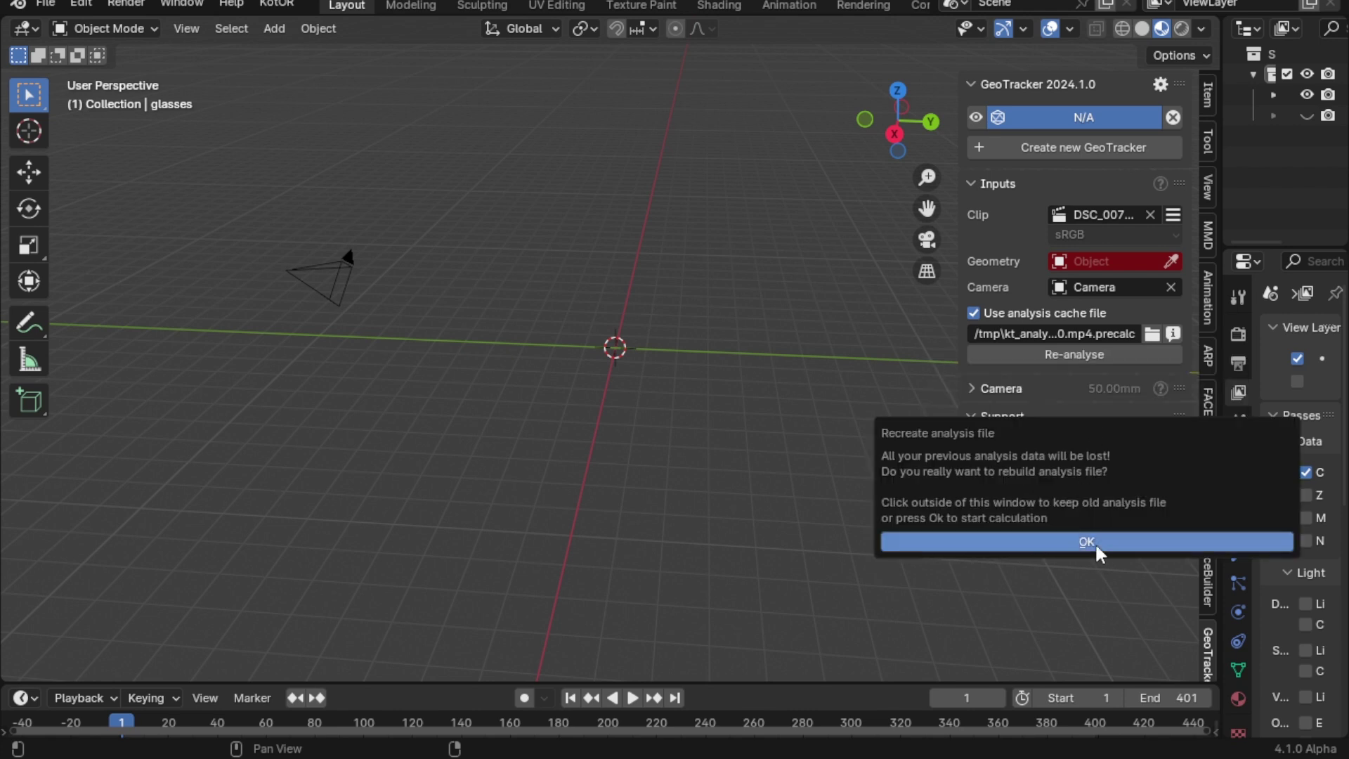
pyautogui.press('Return')
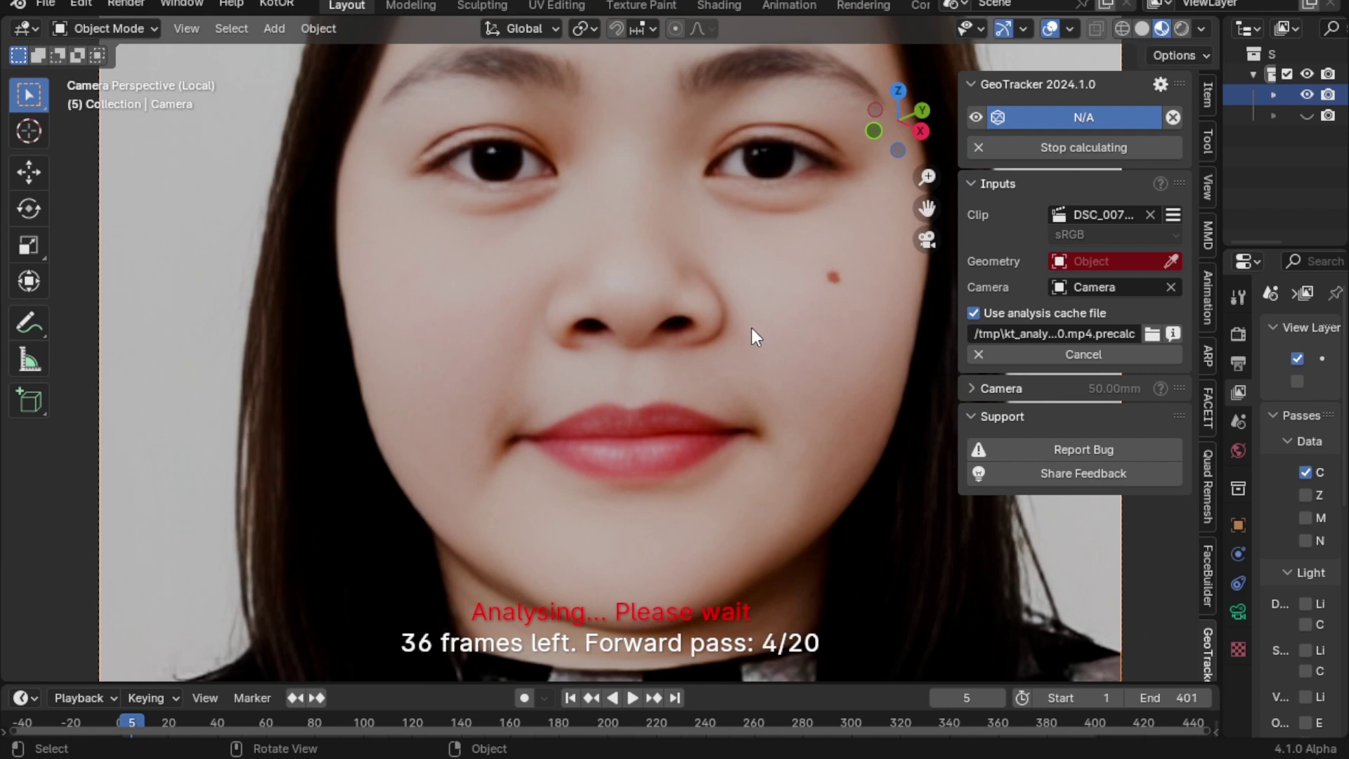
pyautogui.scroll(-2, 751, 327)
pyautogui.scroll(-1, 752, 345)
pyautogui.scroll(-1, 752, 357)
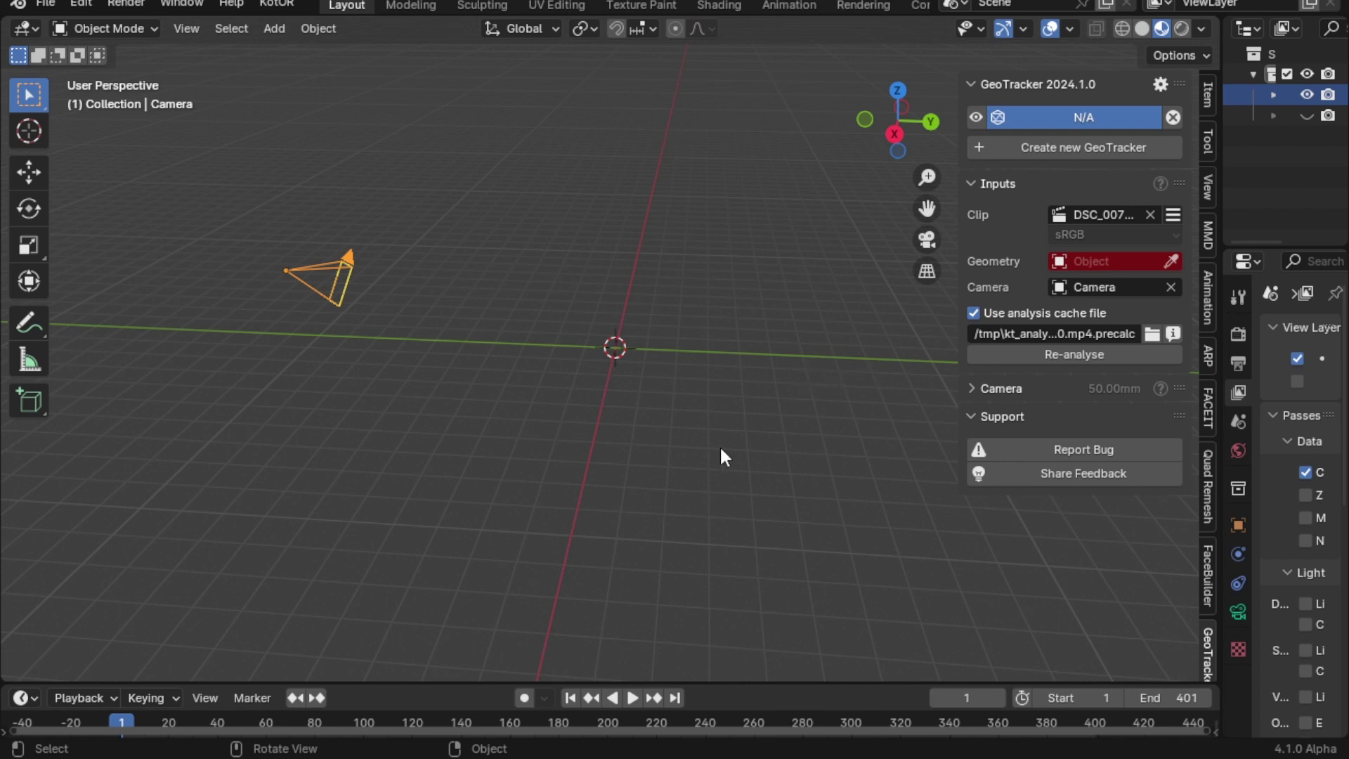
# - Enter camera view of the face footage, then open and dismiss the clip options list
pyautogui.press('KP_0')
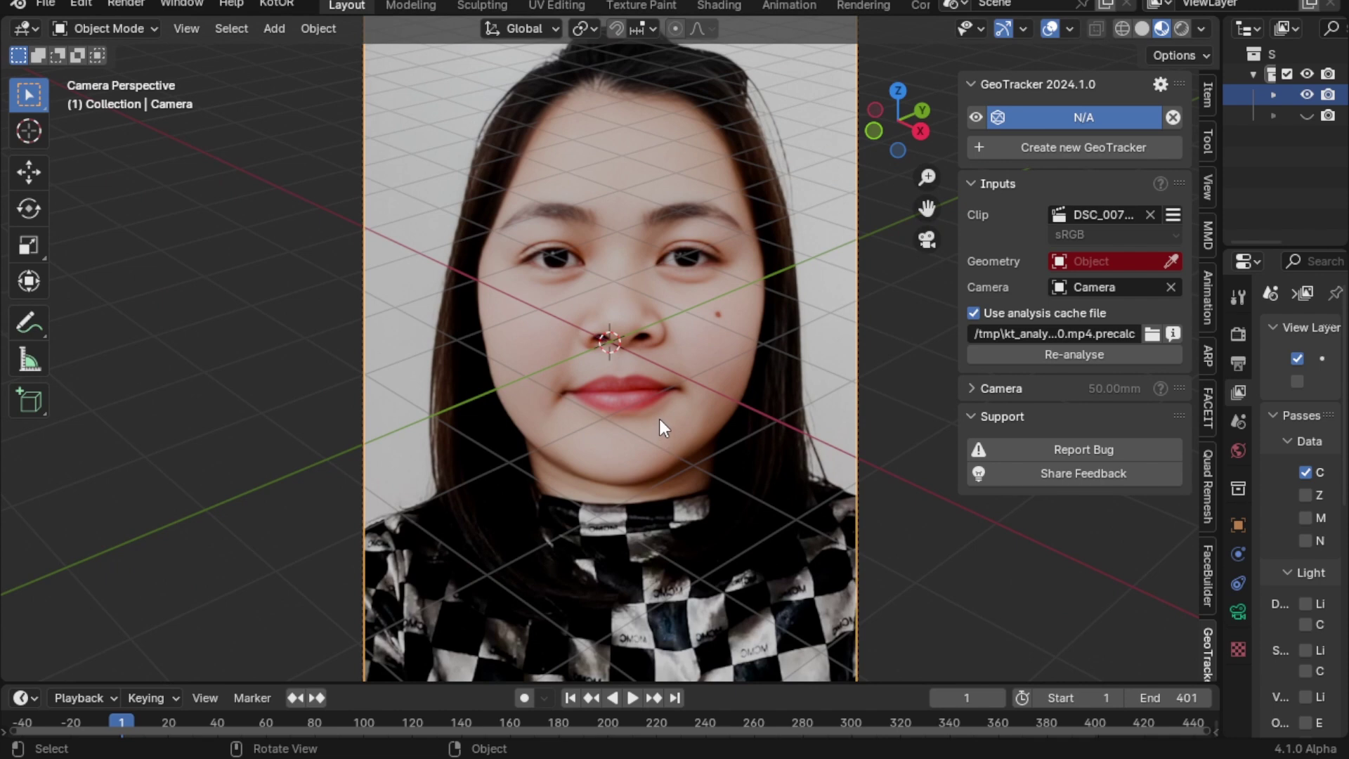
pyautogui.scroll(-3, 659, 419)
pyautogui.scroll(2, 689, 422)
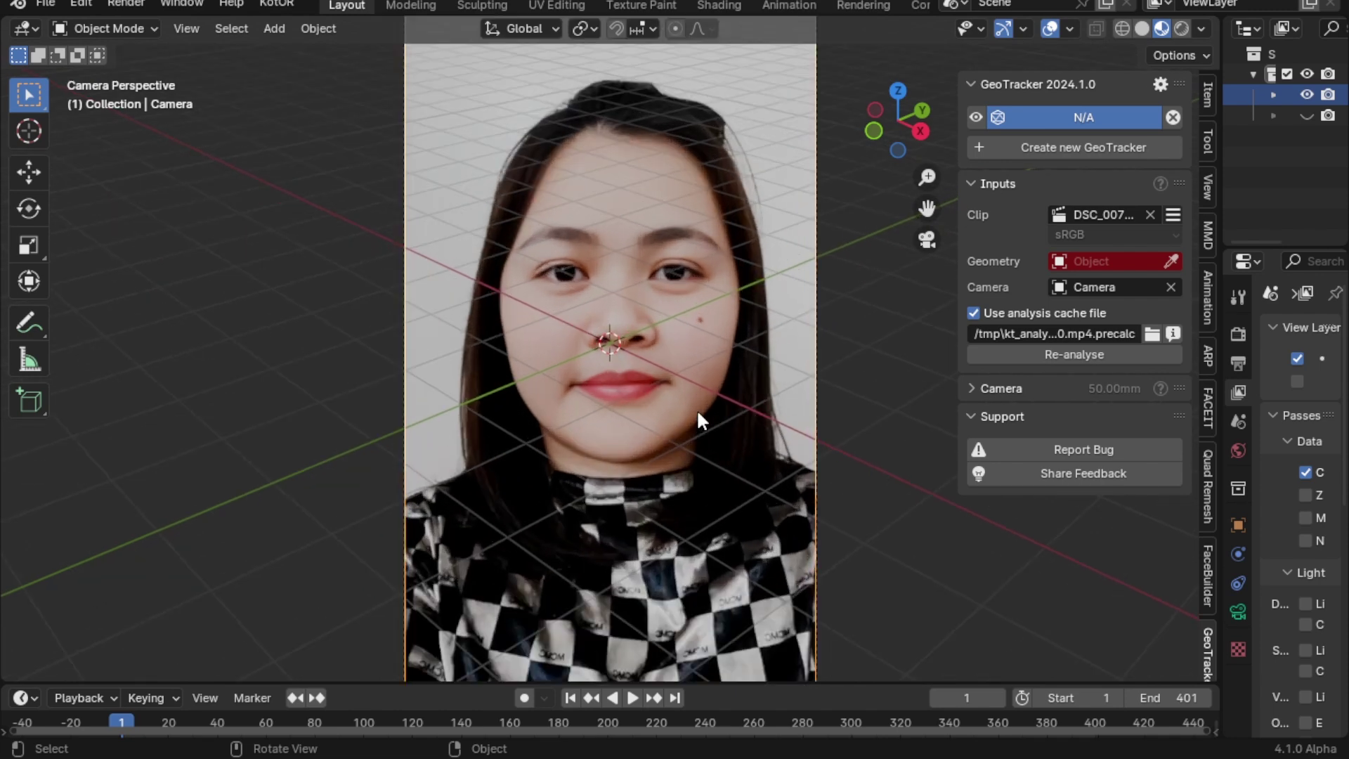
pyautogui.scroll(-1, 697, 420)
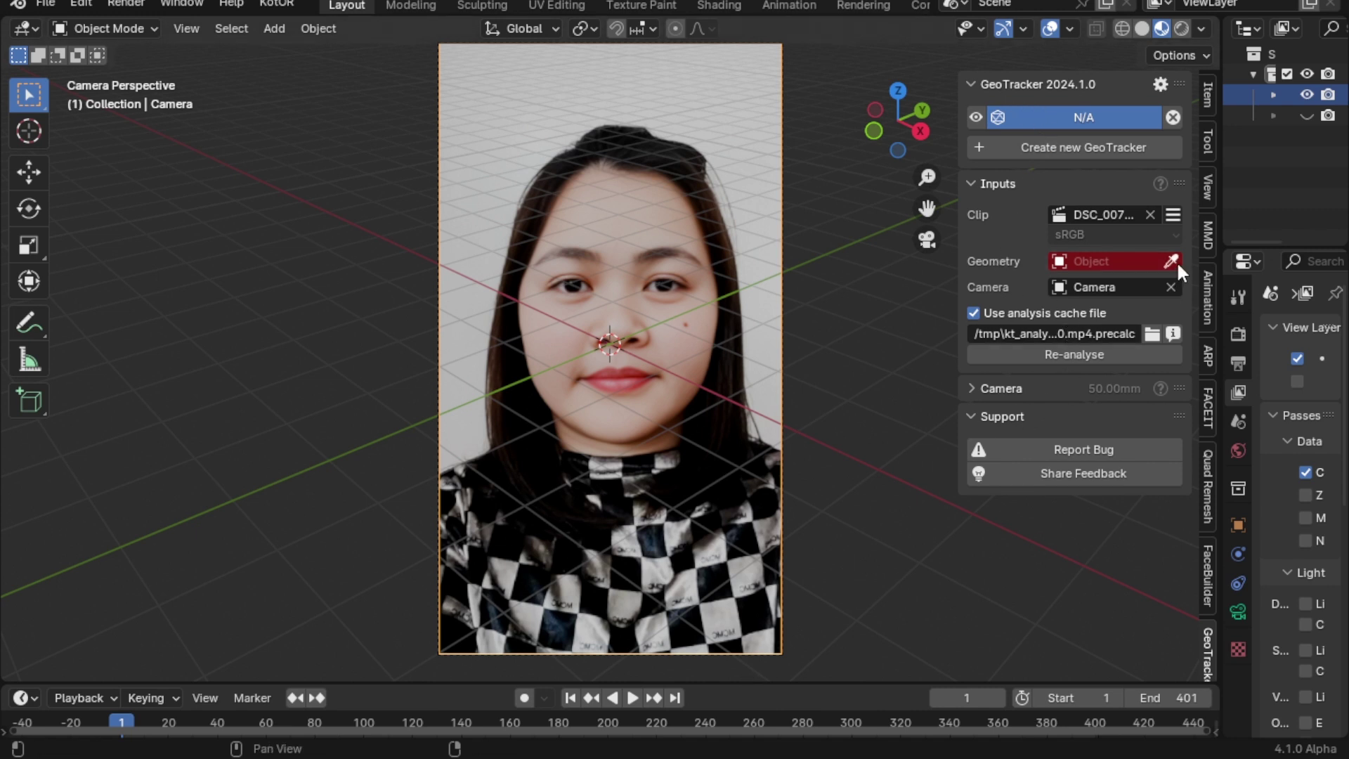
pyautogui.click(1172, 215)
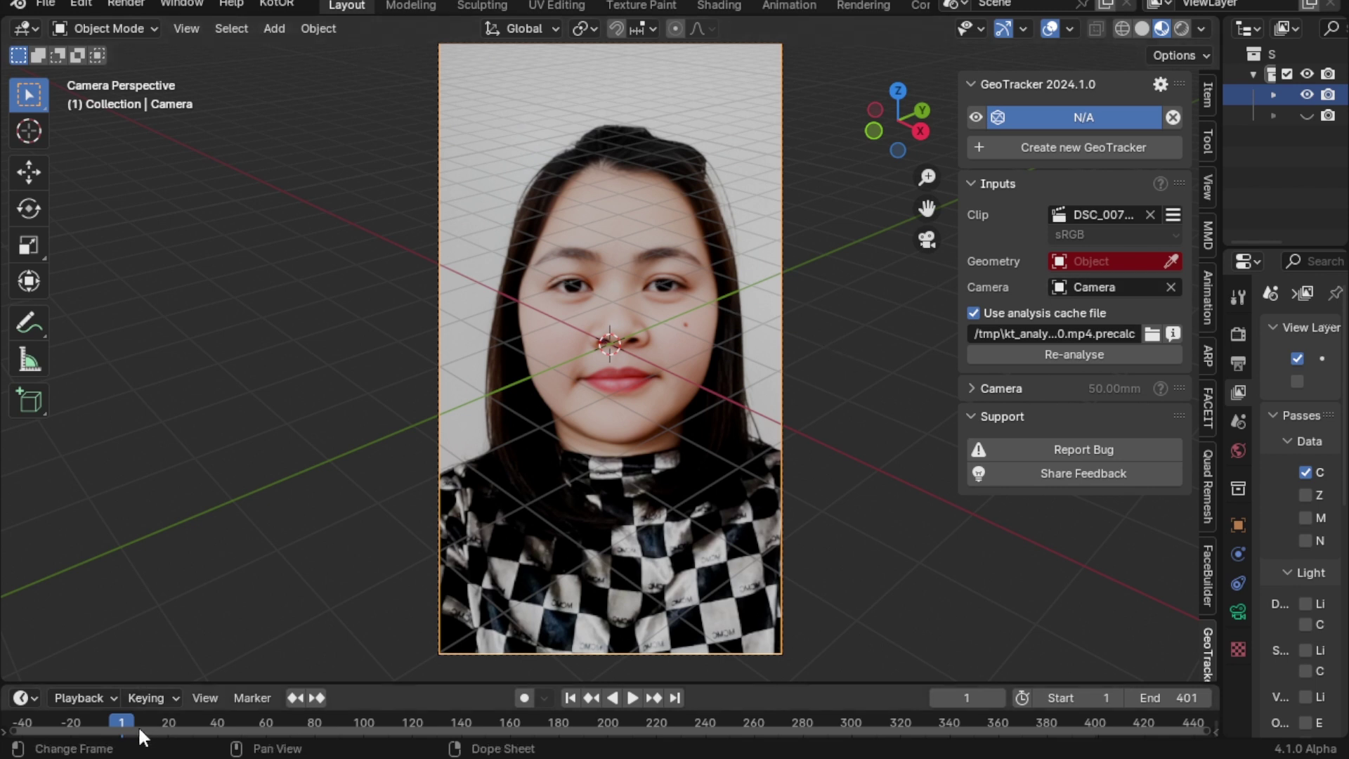
pyautogui.click(1178, 213)
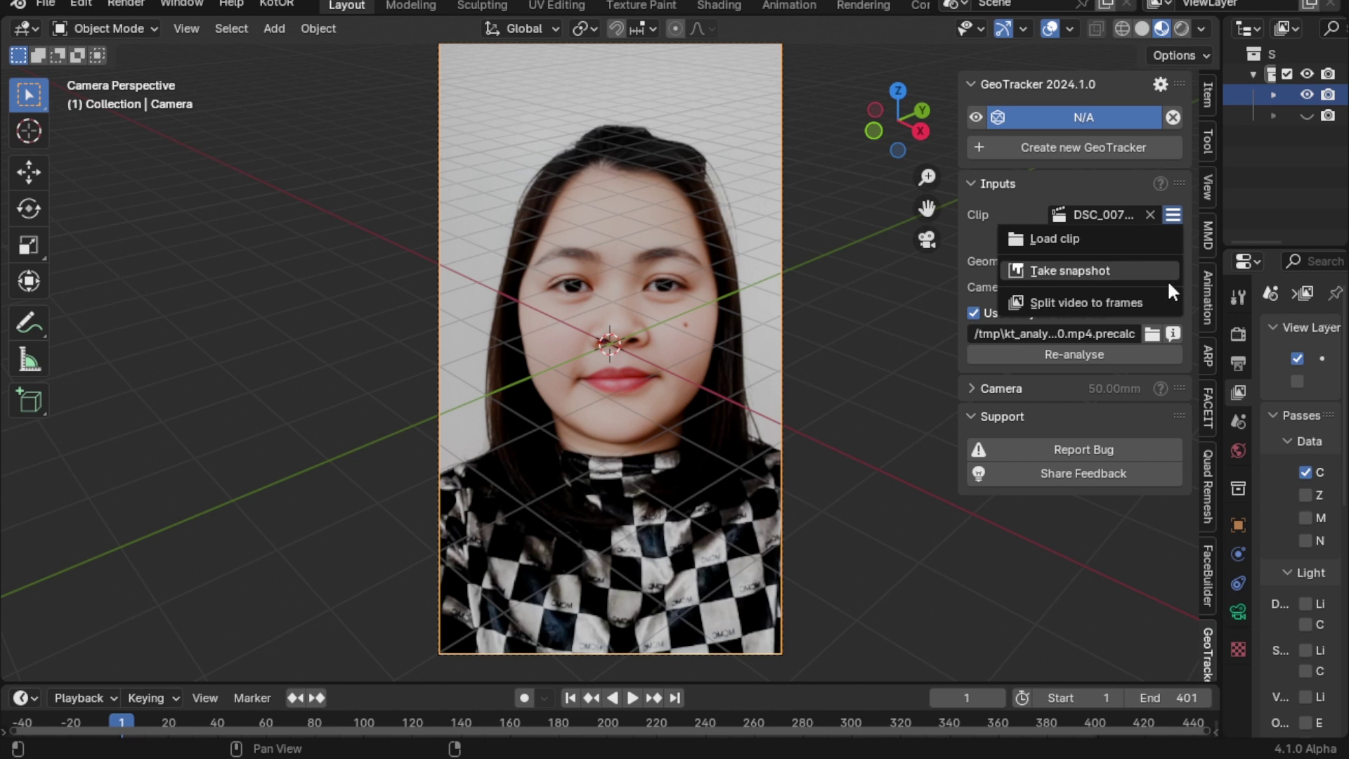
pyautogui.click(1074, 272)
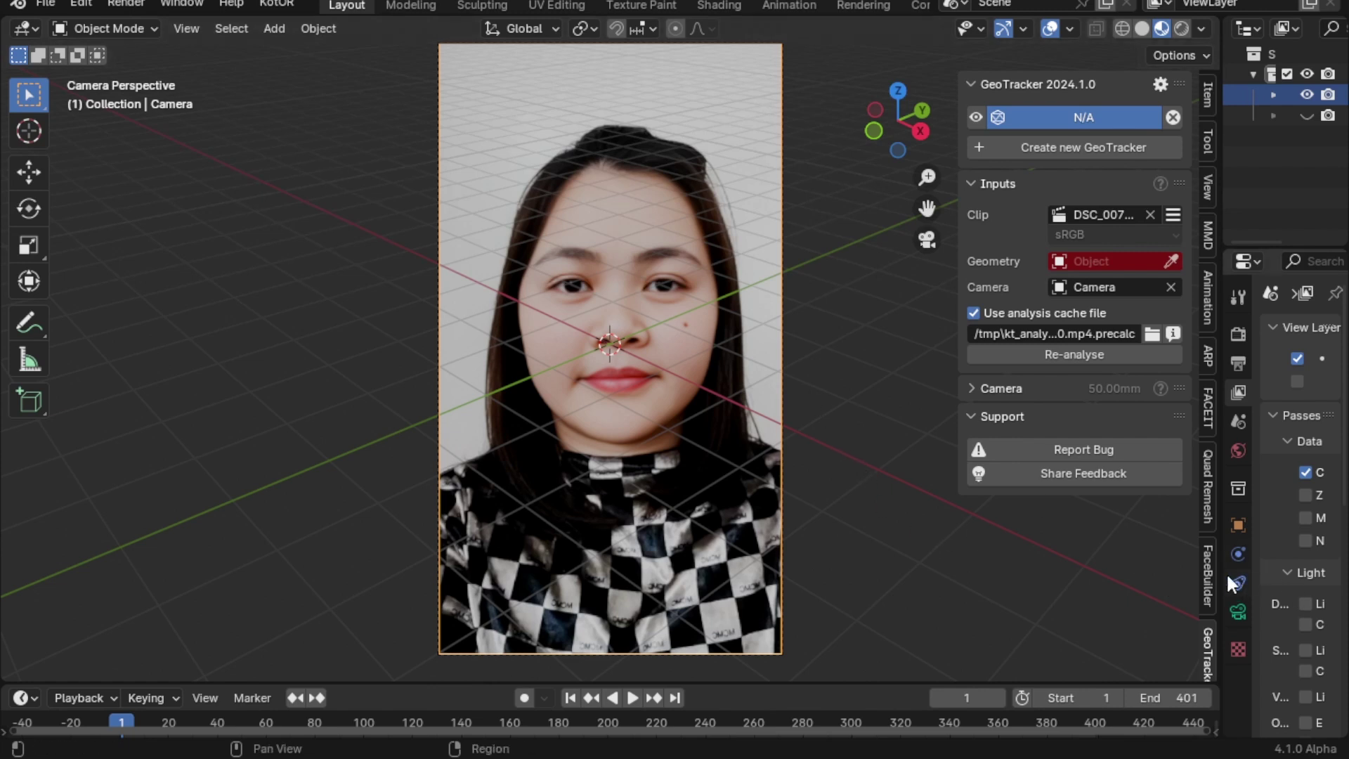
# - Create a new FaceBuilder head and display it in Solid shading
pyautogui.click(1208, 571)
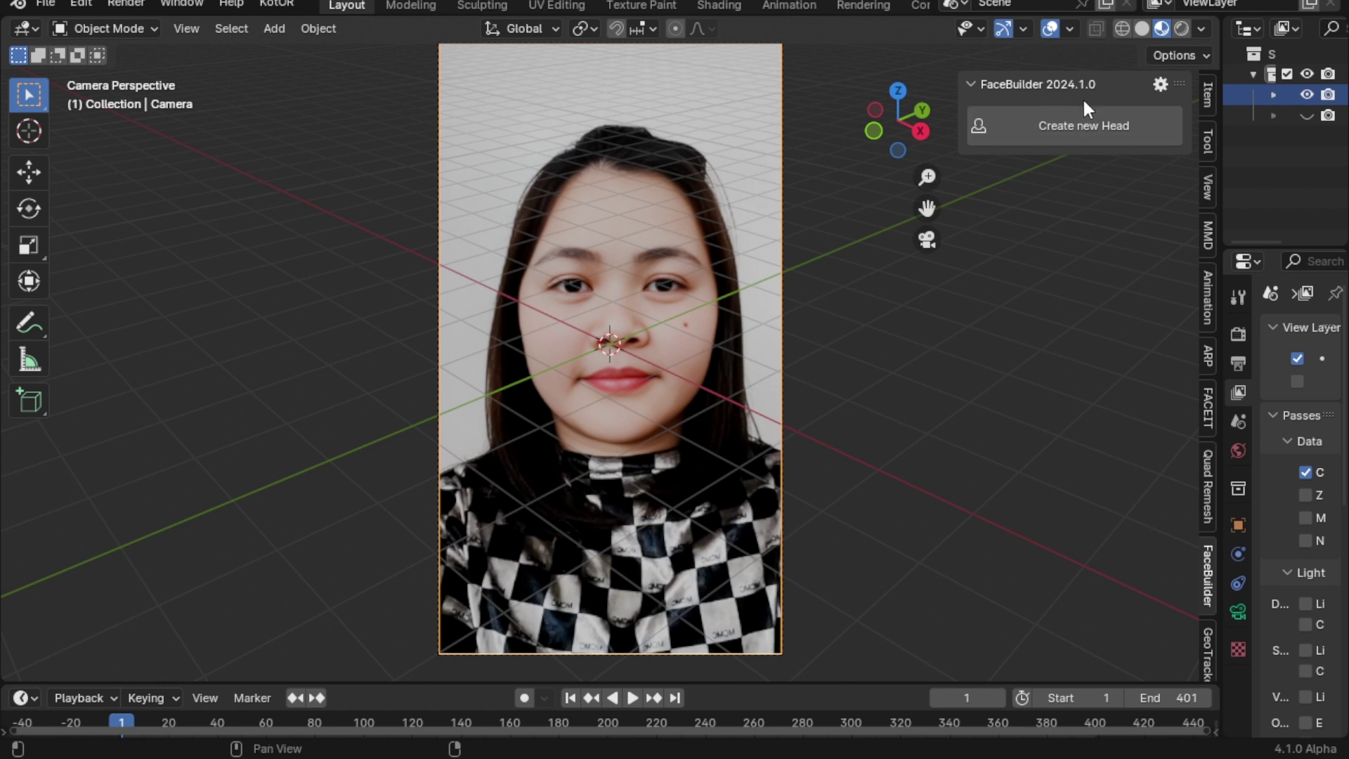
pyautogui.click(1092, 125)
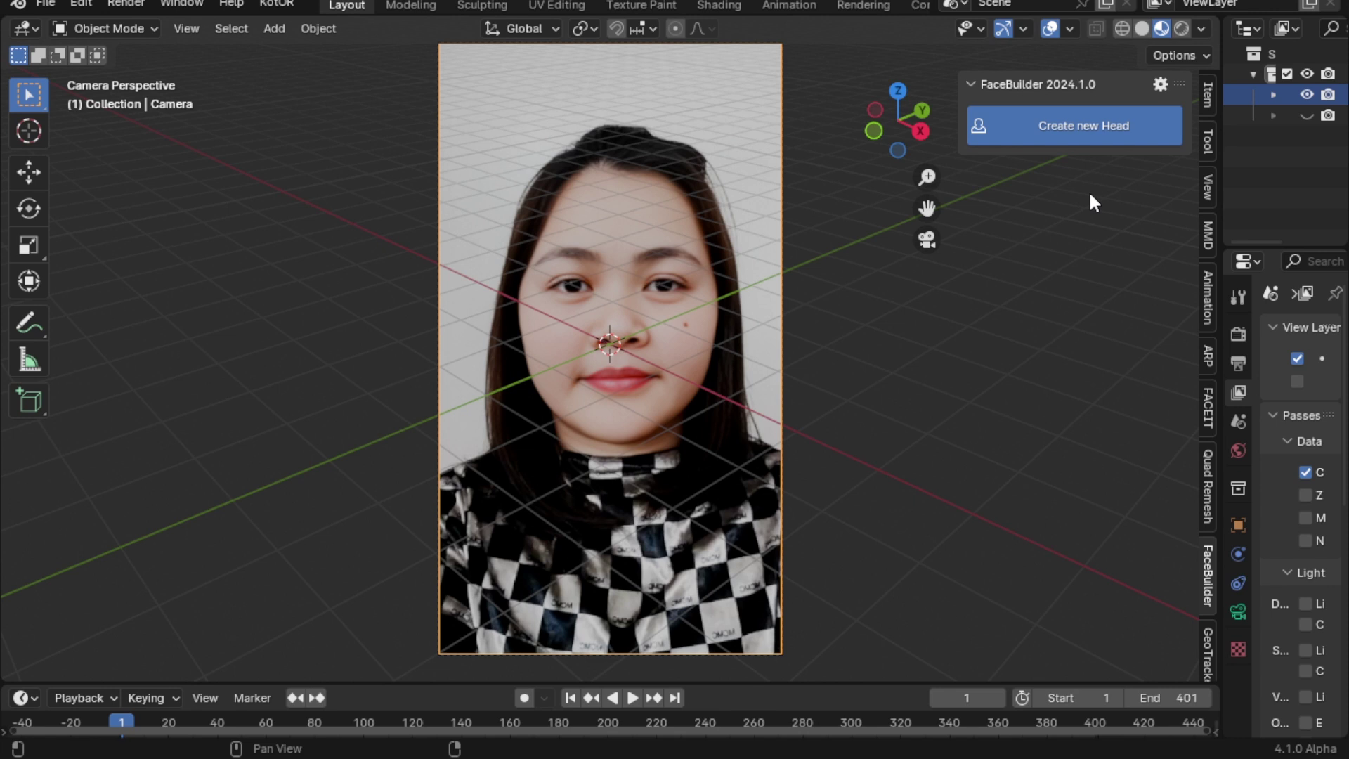
pyautogui.moveTo(887, 372)
pyautogui.mouseDown(button='middle')
pyautogui.moveTo(795, 396)
pyautogui.moveTo(914, 295)
pyautogui.mouseUp(button='middle')
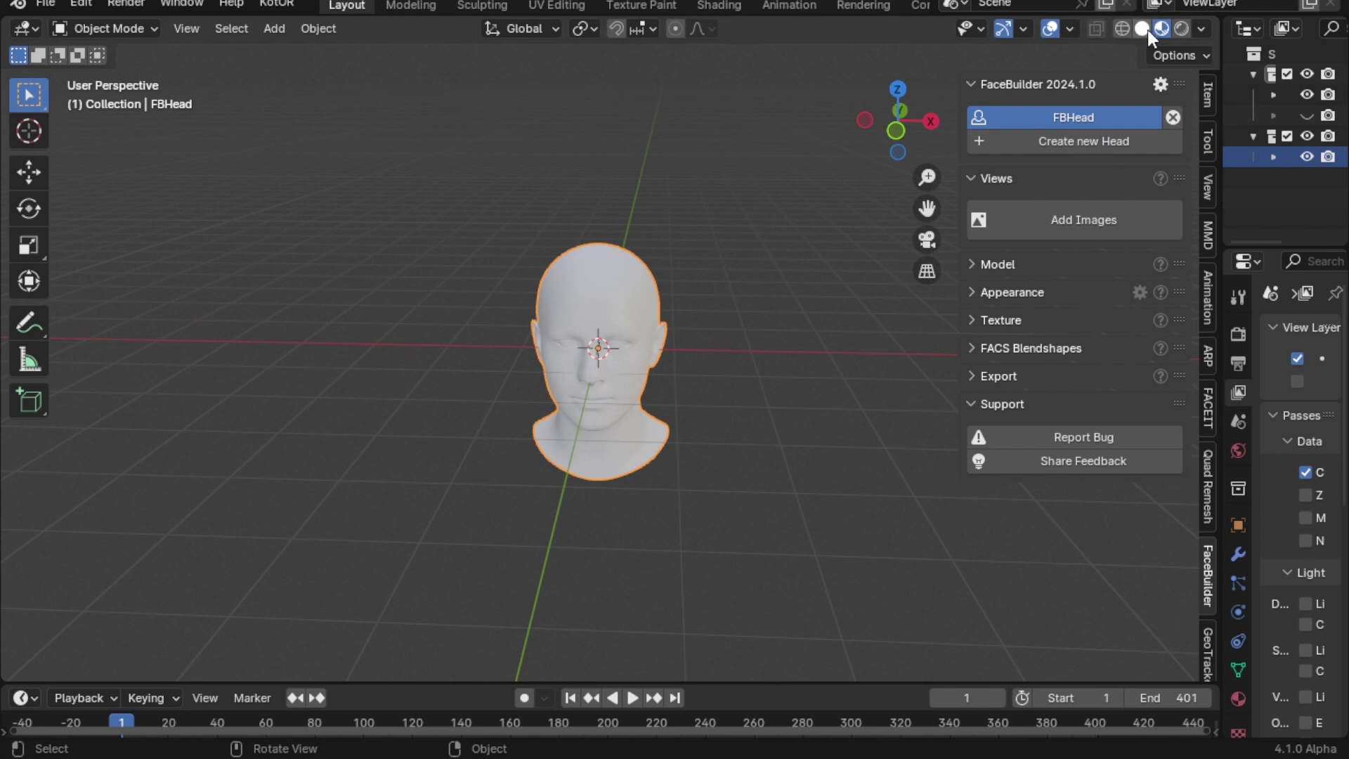
pyautogui.click(1143, 28)
pyautogui.scroll(2, 688, 403)
pyautogui.scroll(2, 704, 420)
# - Orbit to a frontal view of the head and add the face photo 0001.jpg
pyautogui.moveTo(710, 415); pyautogui.dragTo(785, 444, button='middle')
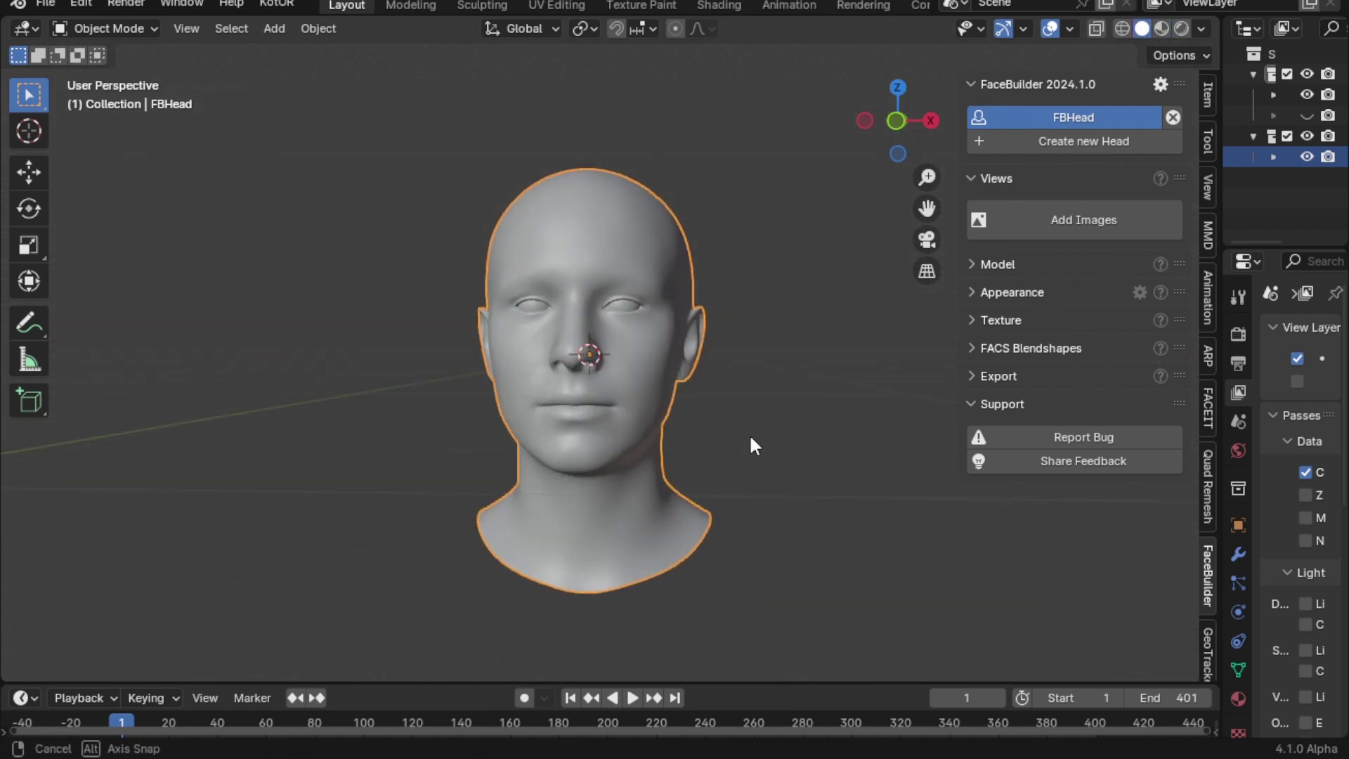
pyautogui.click(783, 436)
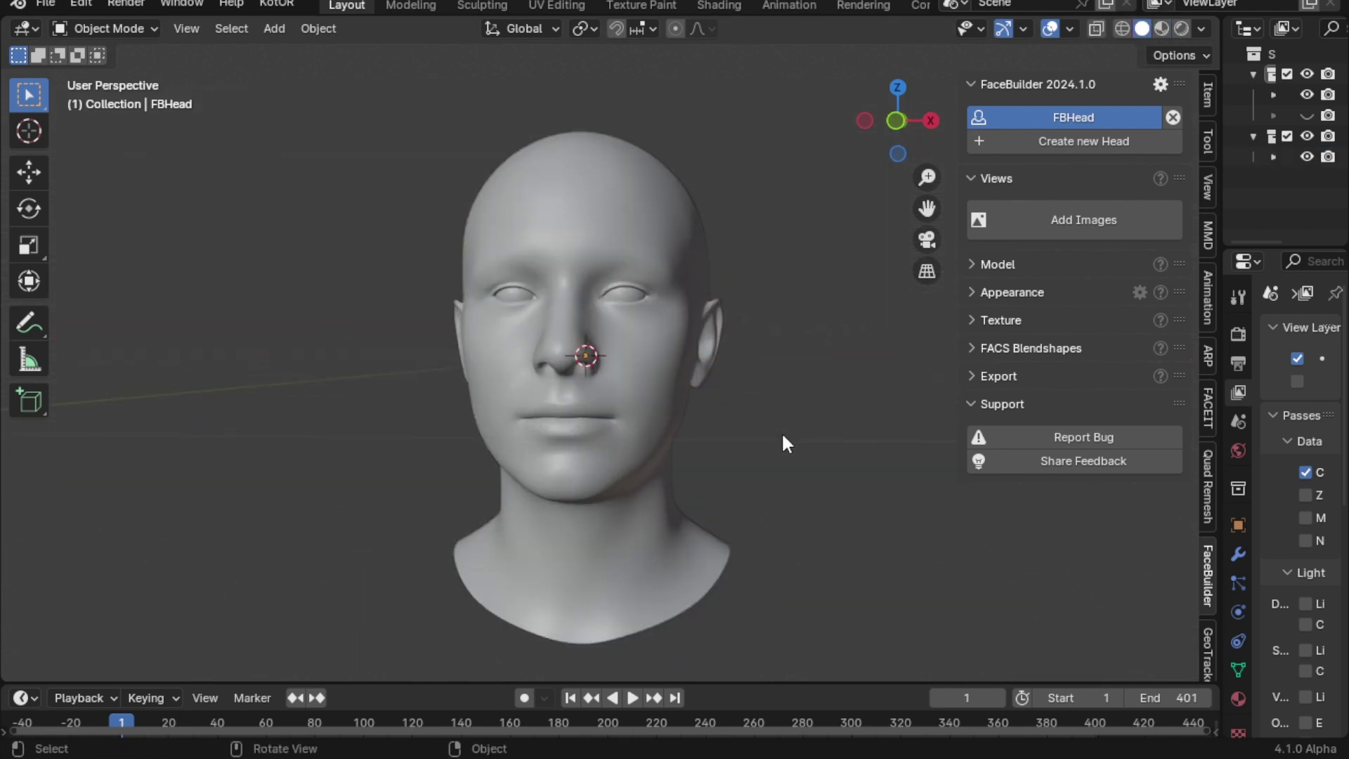
pyautogui.scroll(3, 783, 436)
pyautogui.moveTo(790, 449)
pyautogui.mouseDown(button='middle')
pyautogui.moveTo(820, 470)
pyautogui.moveTo(797, 453)
pyautogui.mouseUp(button='middle')
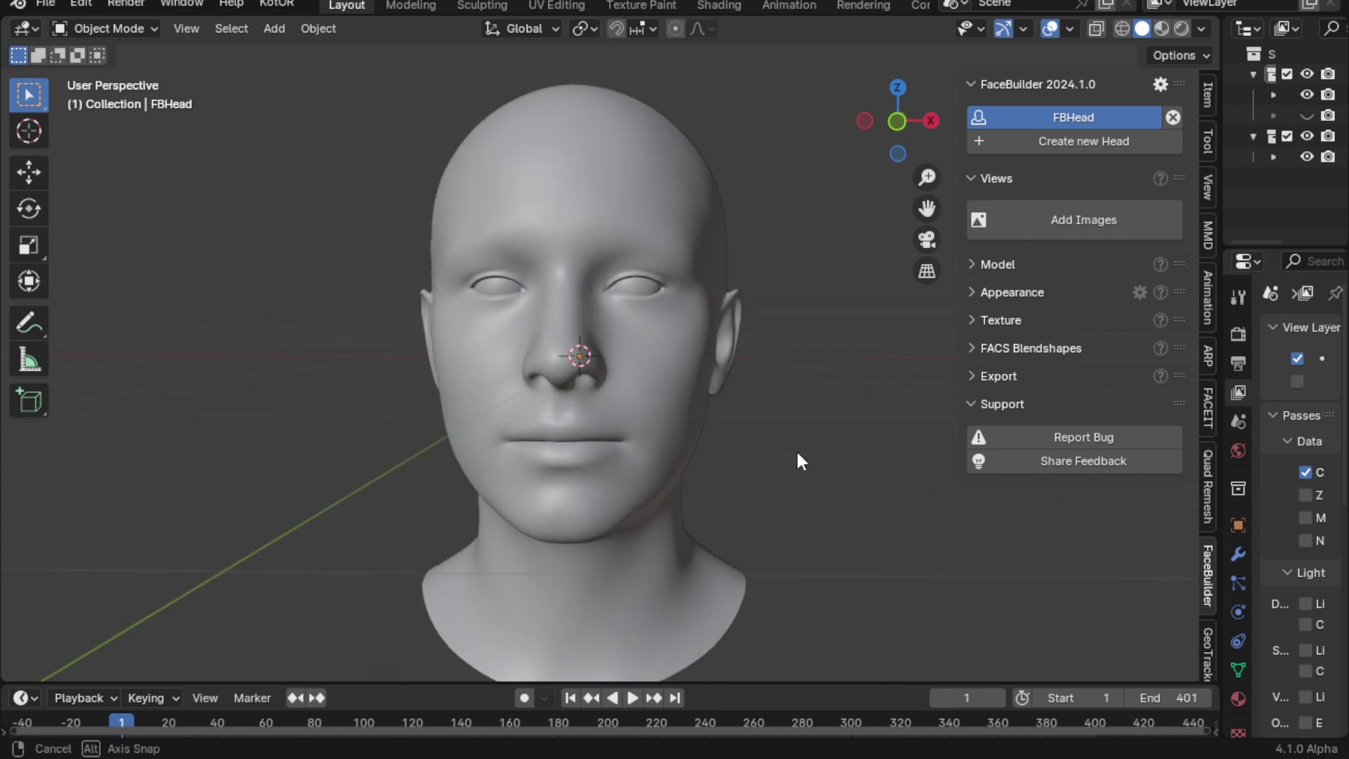
pyautogui.click(1059, 223)
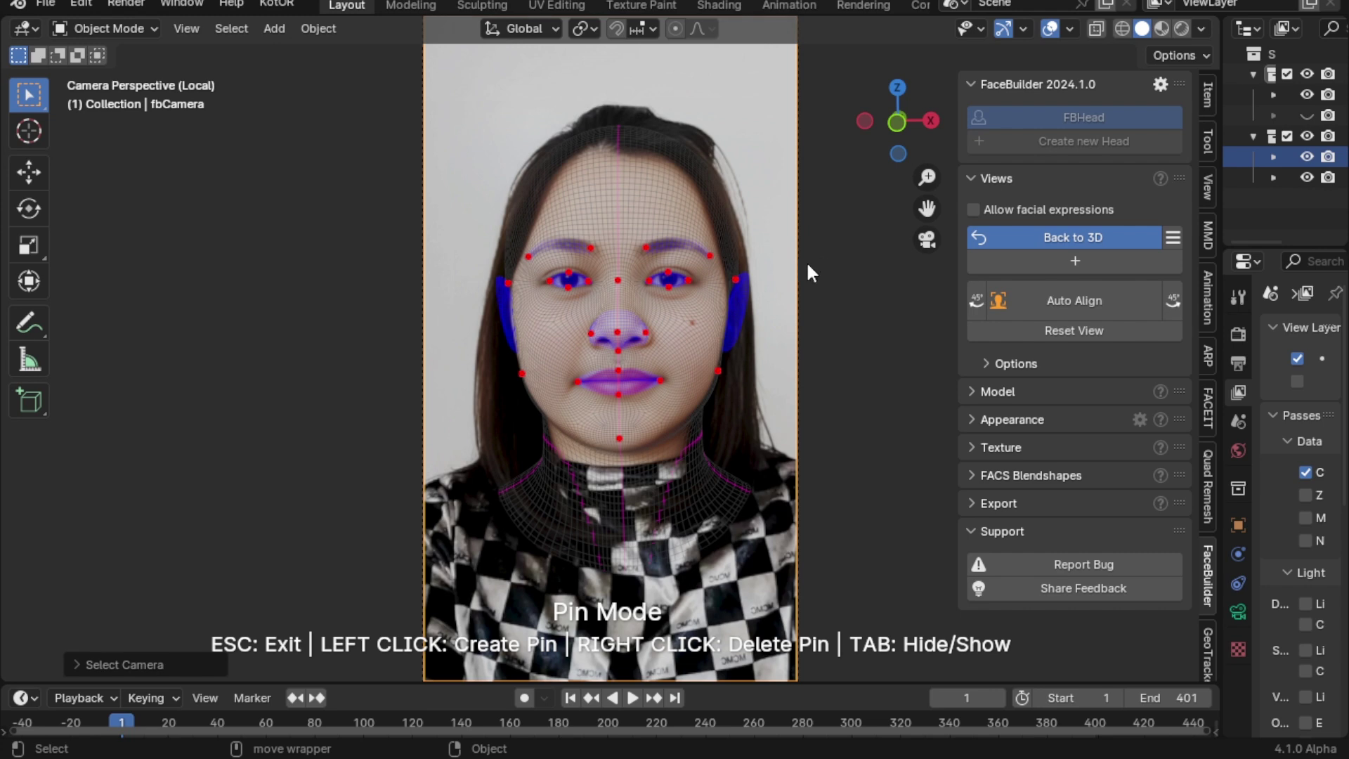
# - Fit the cheek and chin pins to the face in 0001.jpg, then exit to the 3D head
pyautogui.scroll(2, 806, 260)
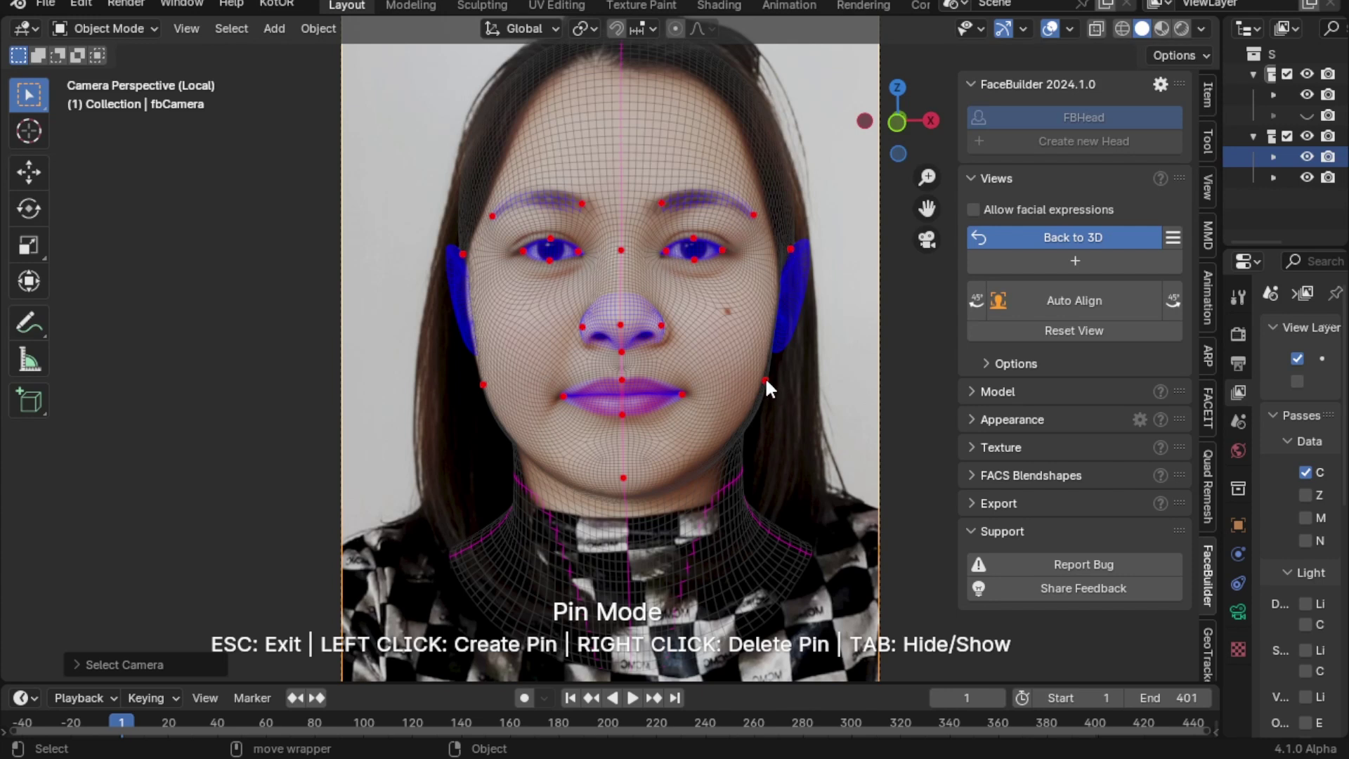
pyautogui.moveTo(767, 382); pyautogui.dragTo(762, 376)
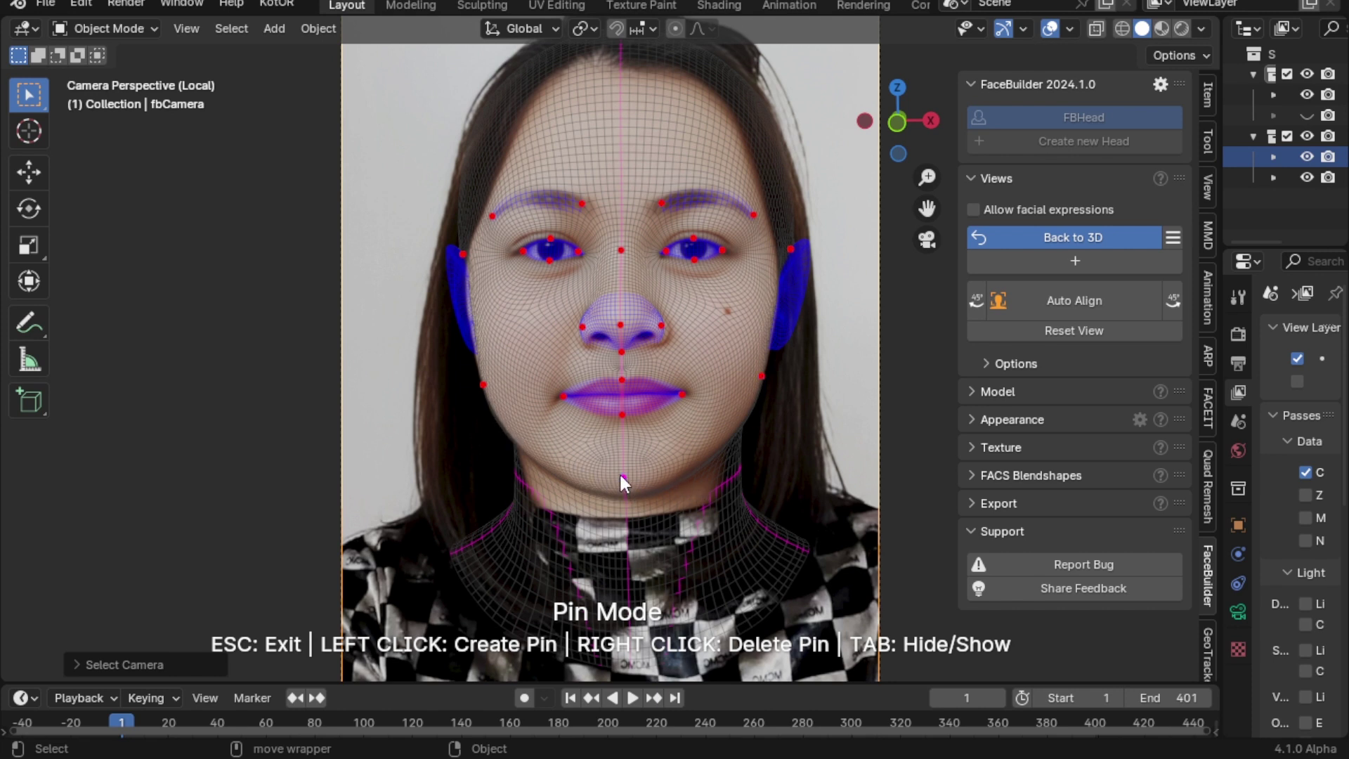
pyautogui.moveTo(621, 477); pyautogui.dragTo(620, 473)
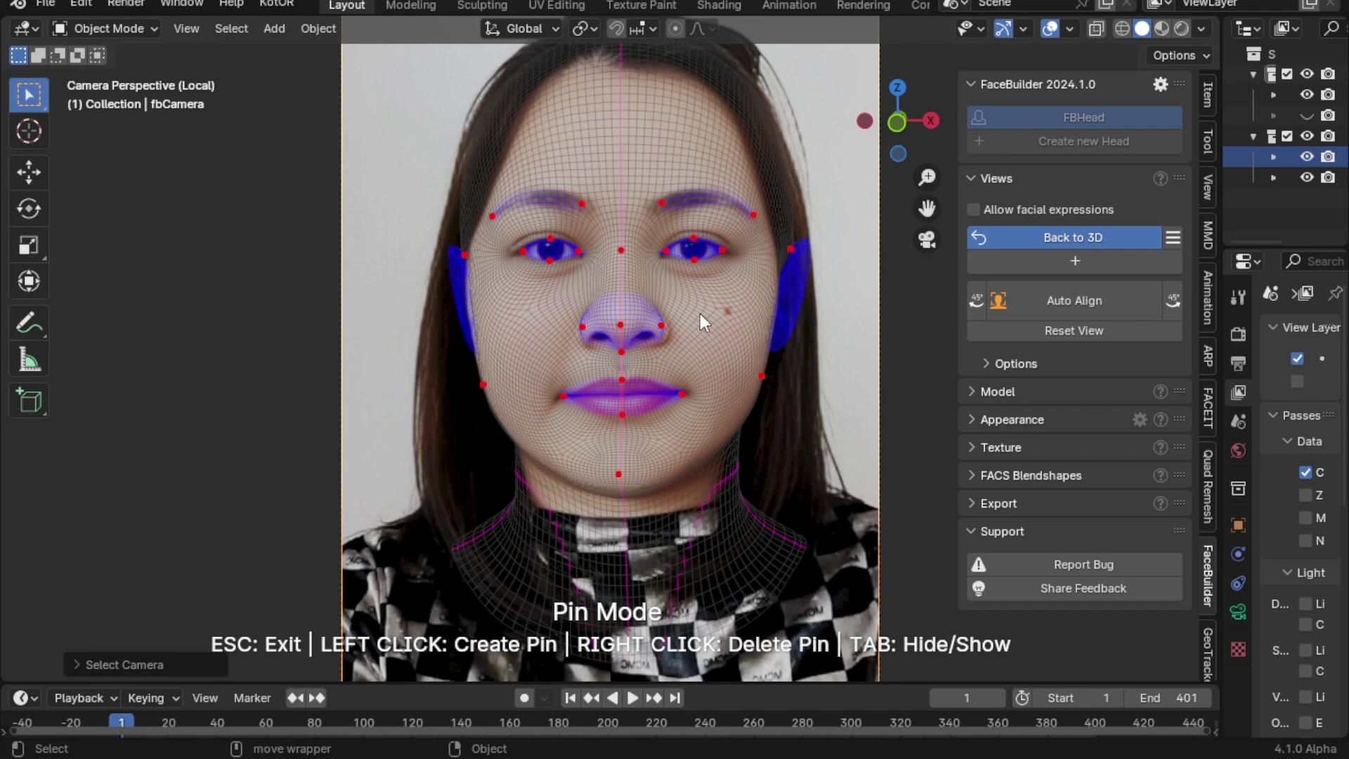
pyautogui.scroll(3, 699, 314)
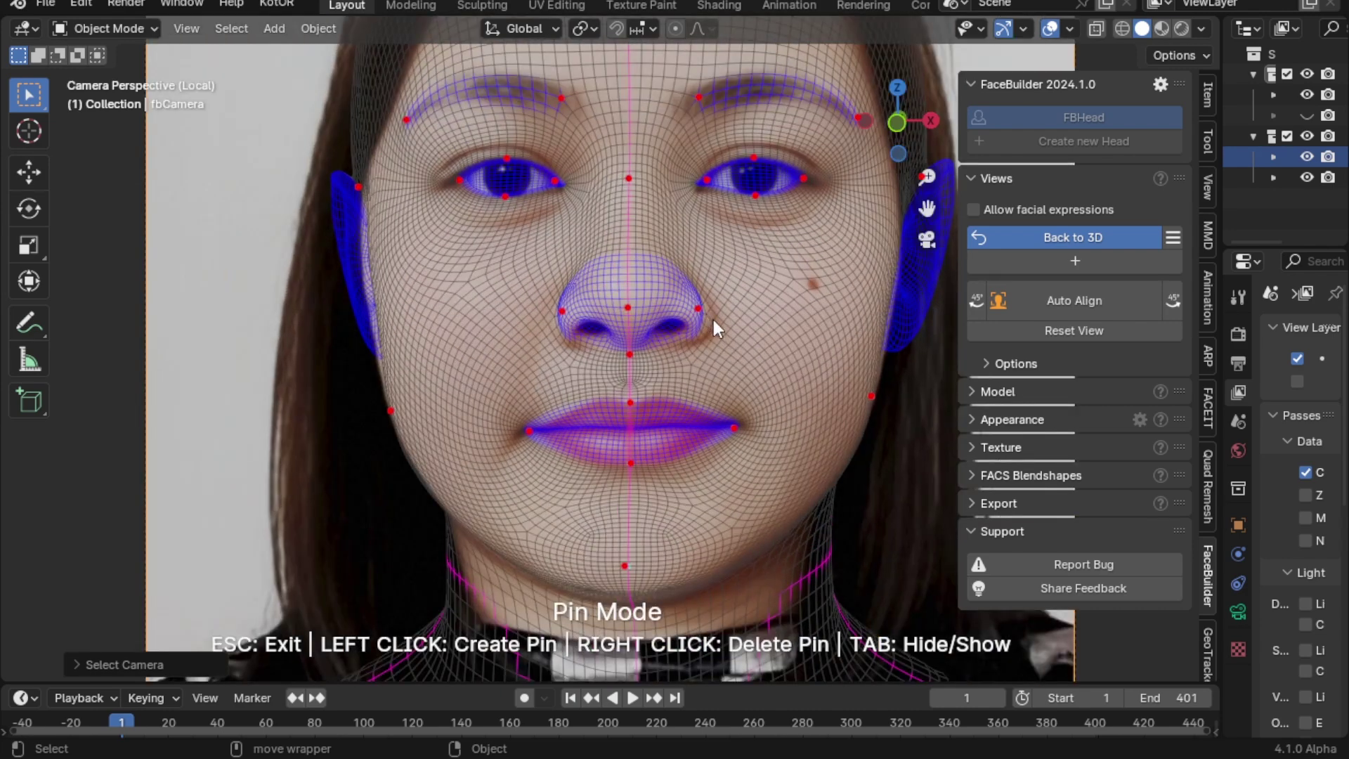
pyautogui.scroll(2, 714, 321)
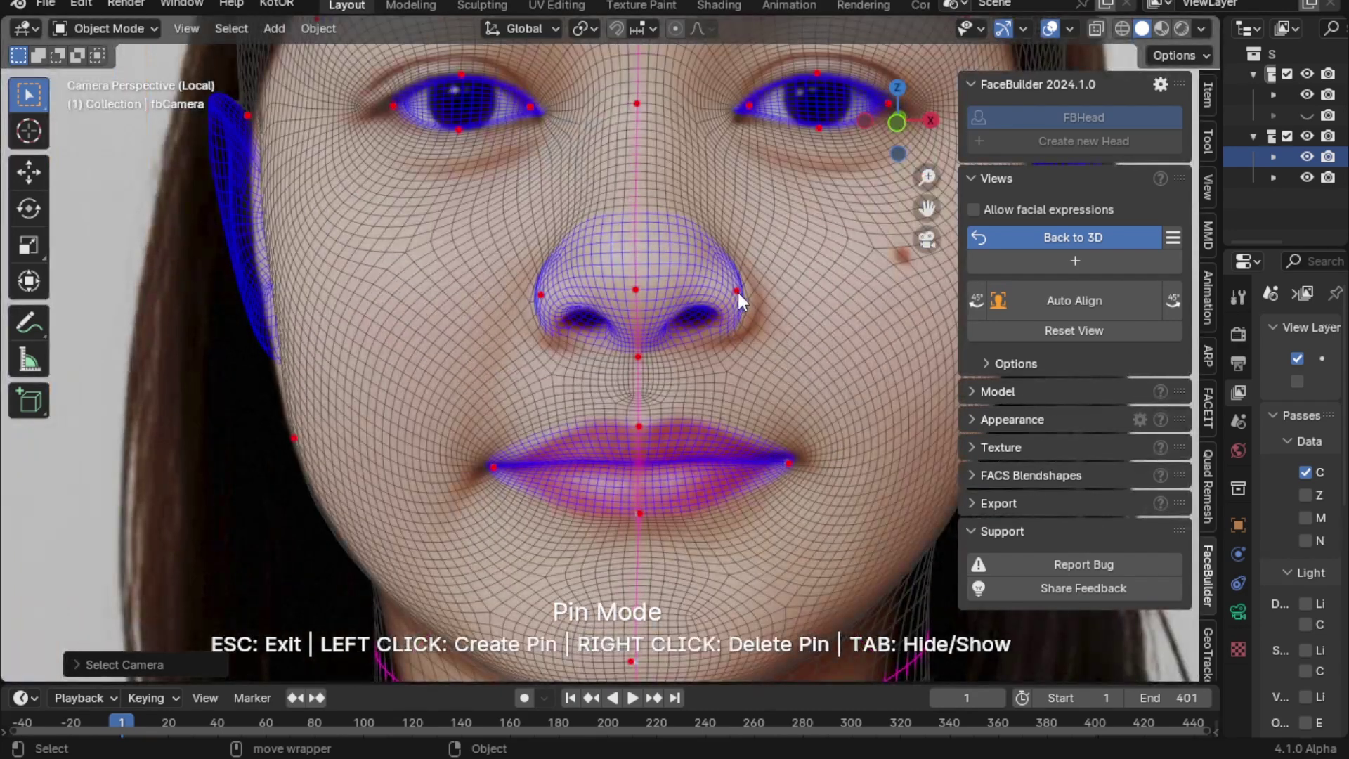
pyautogui.scroll(-2, 752, 309)
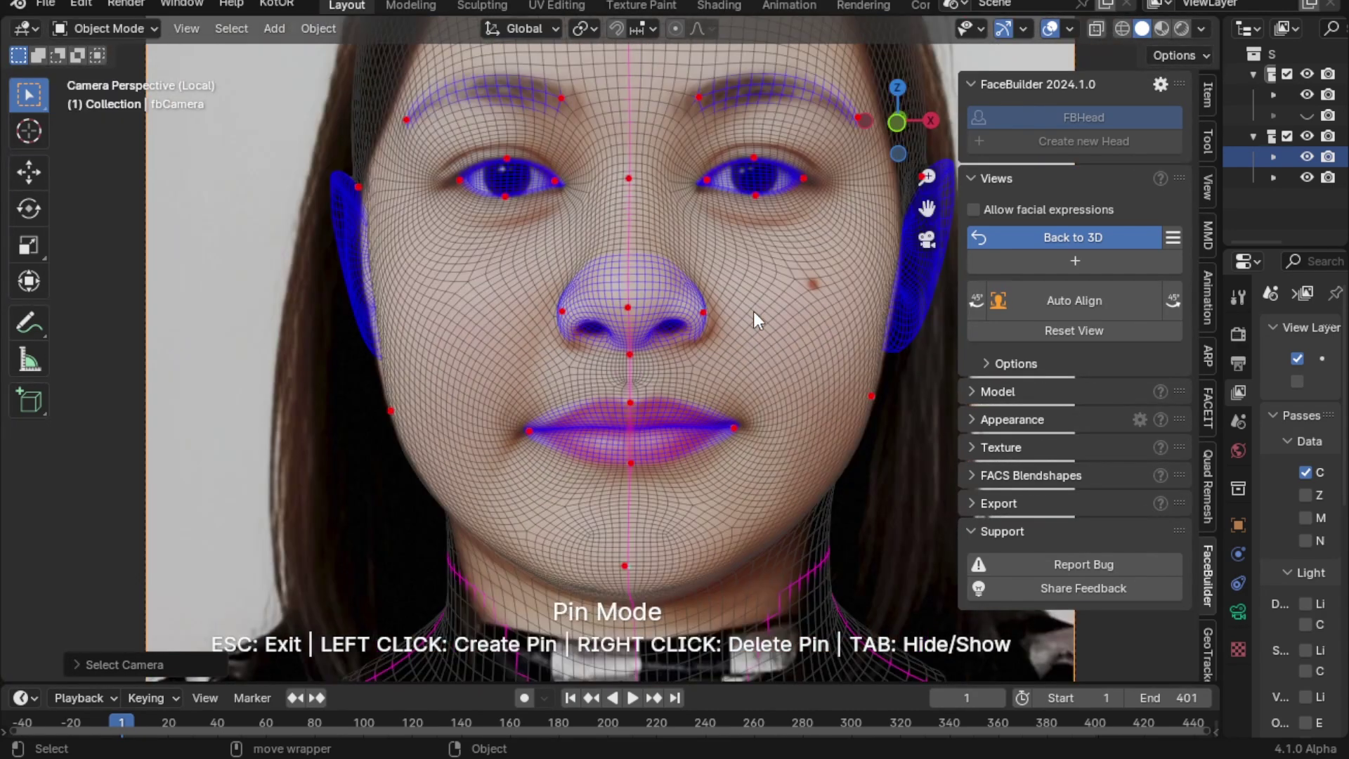
pyautogui.scroll(-3, 741, 297)
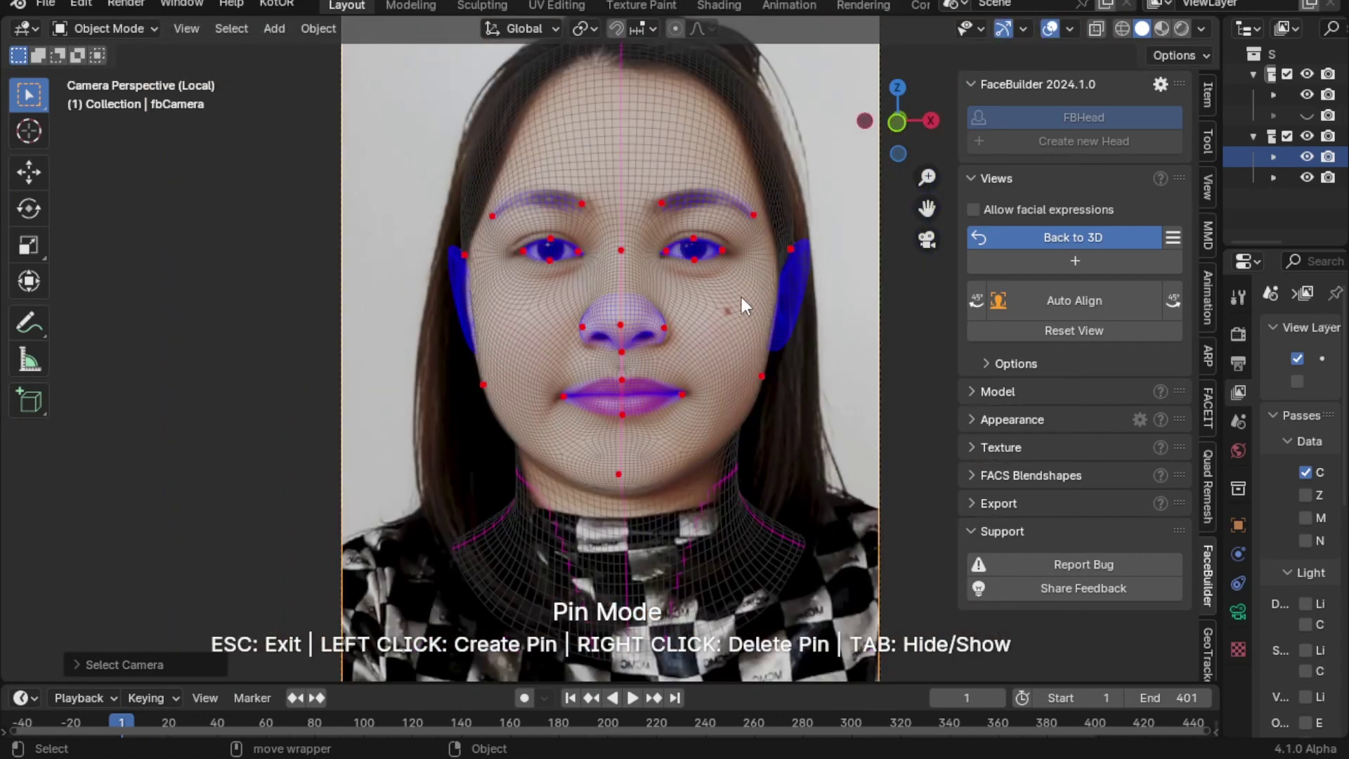
pyautogui.scroll(-2, 693, 313)
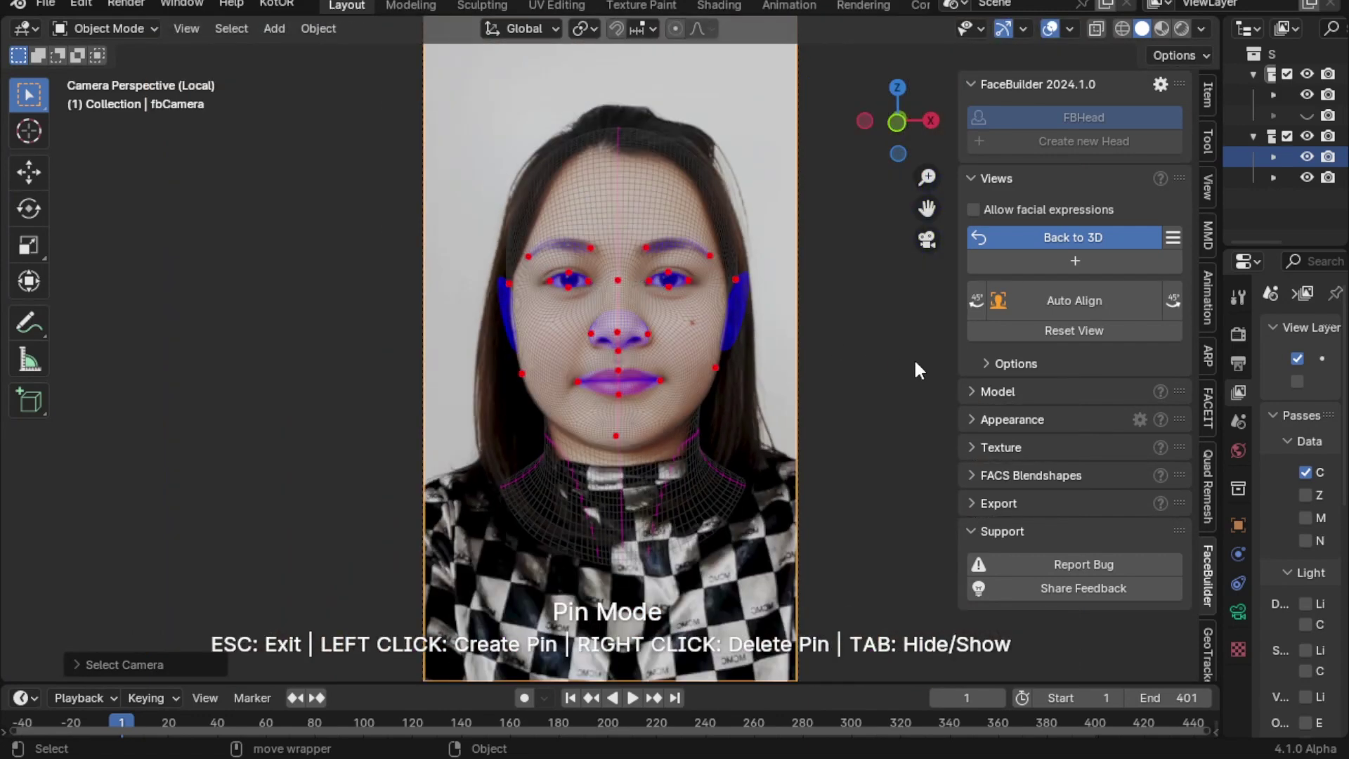
pyautogui.click(1069, 236)
pyautogui.moveTo(667, 357); pyautogui.dragTo(731, 378, button='middle')
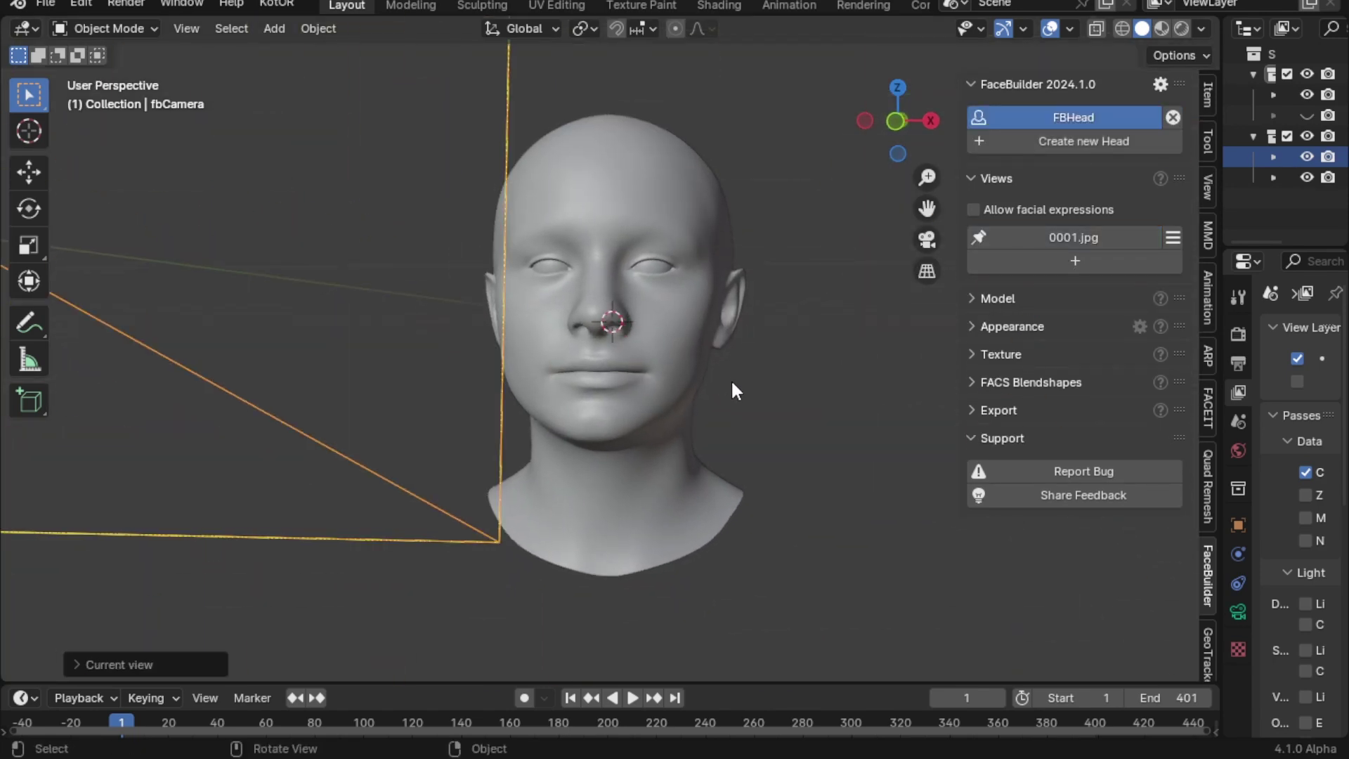
# - Pick the FBHead model with the eyedropper as GeoTracker's tracked geometry
pyautogui.click(1208, 641)
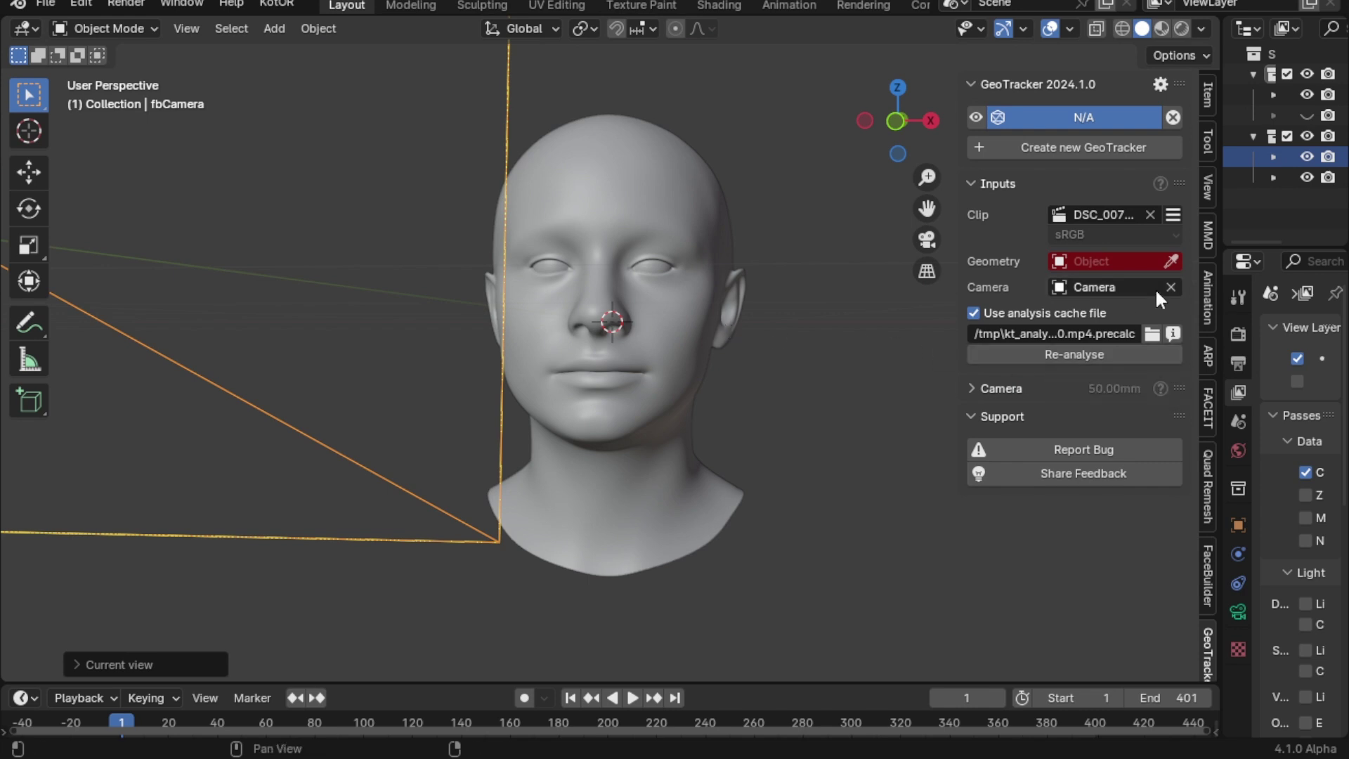
pyautogui.click(1171, 260)
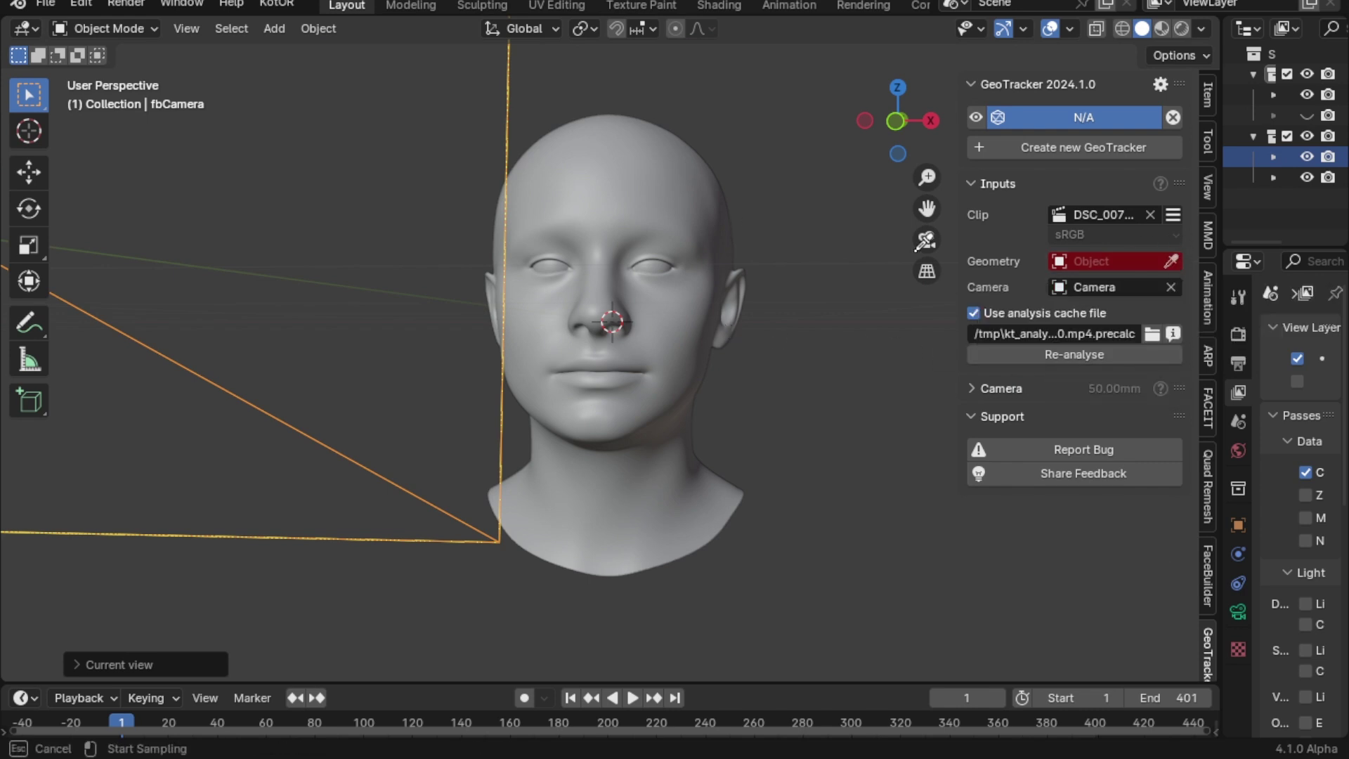
pyautogui.click(703, 319)
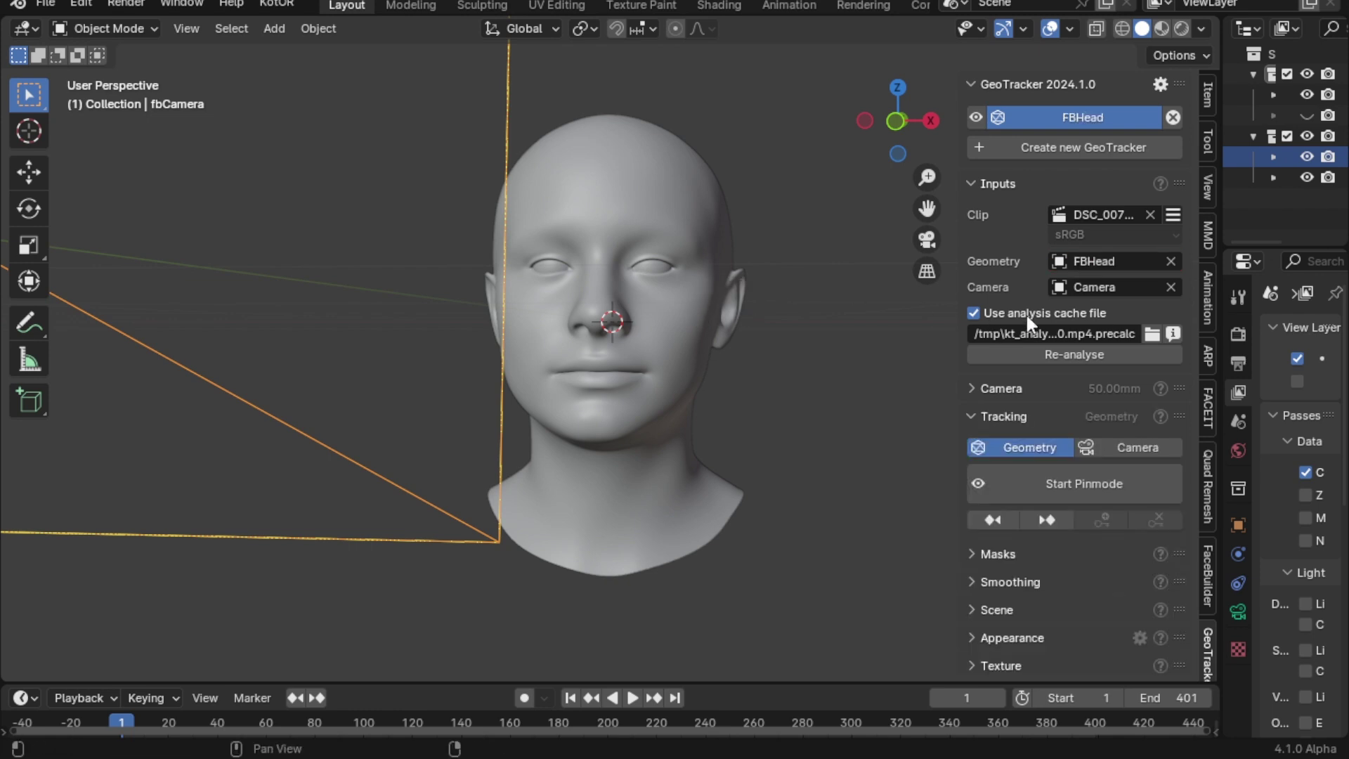
pyautogui.scroll(-3, 1114, 383)
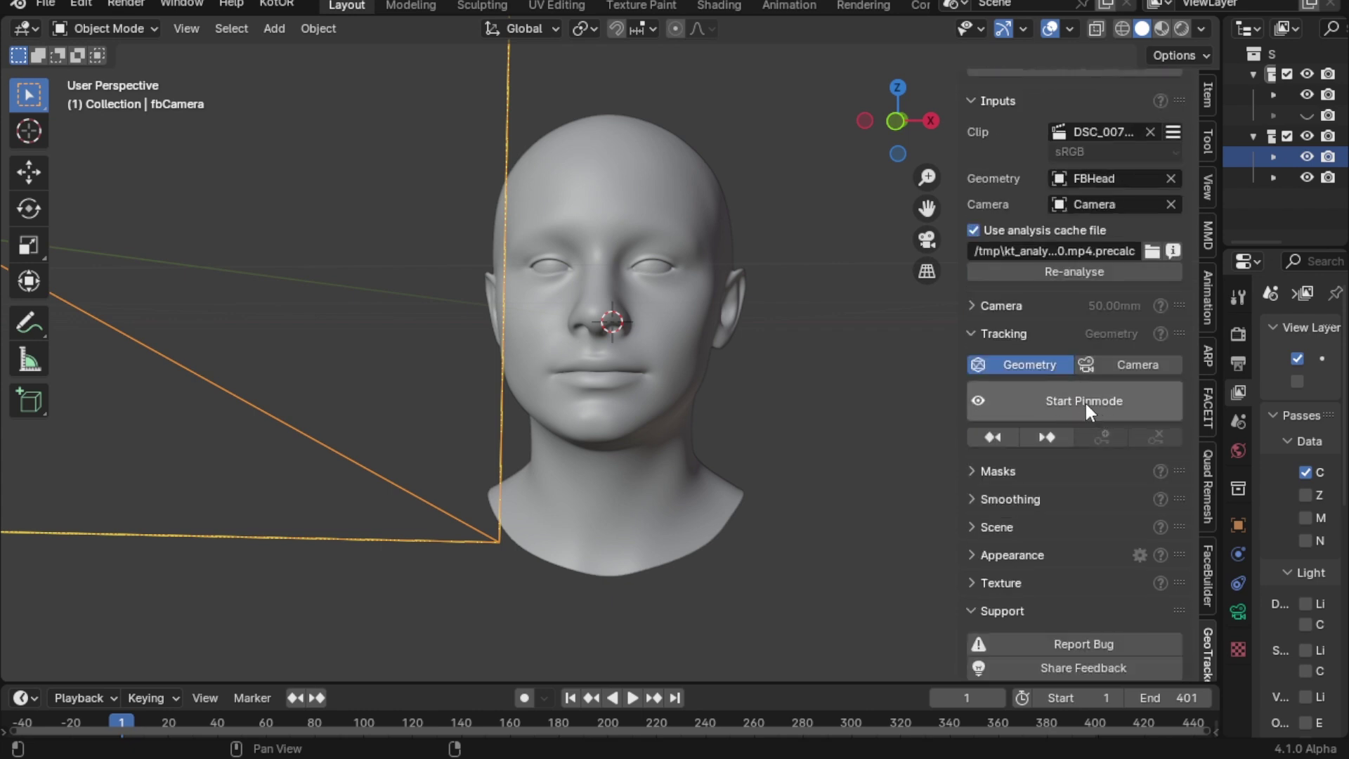
# - Start pin mode and pin the head mesh at the ear, left eye corner and nose
pyautogui.doubleClick(711, 318)
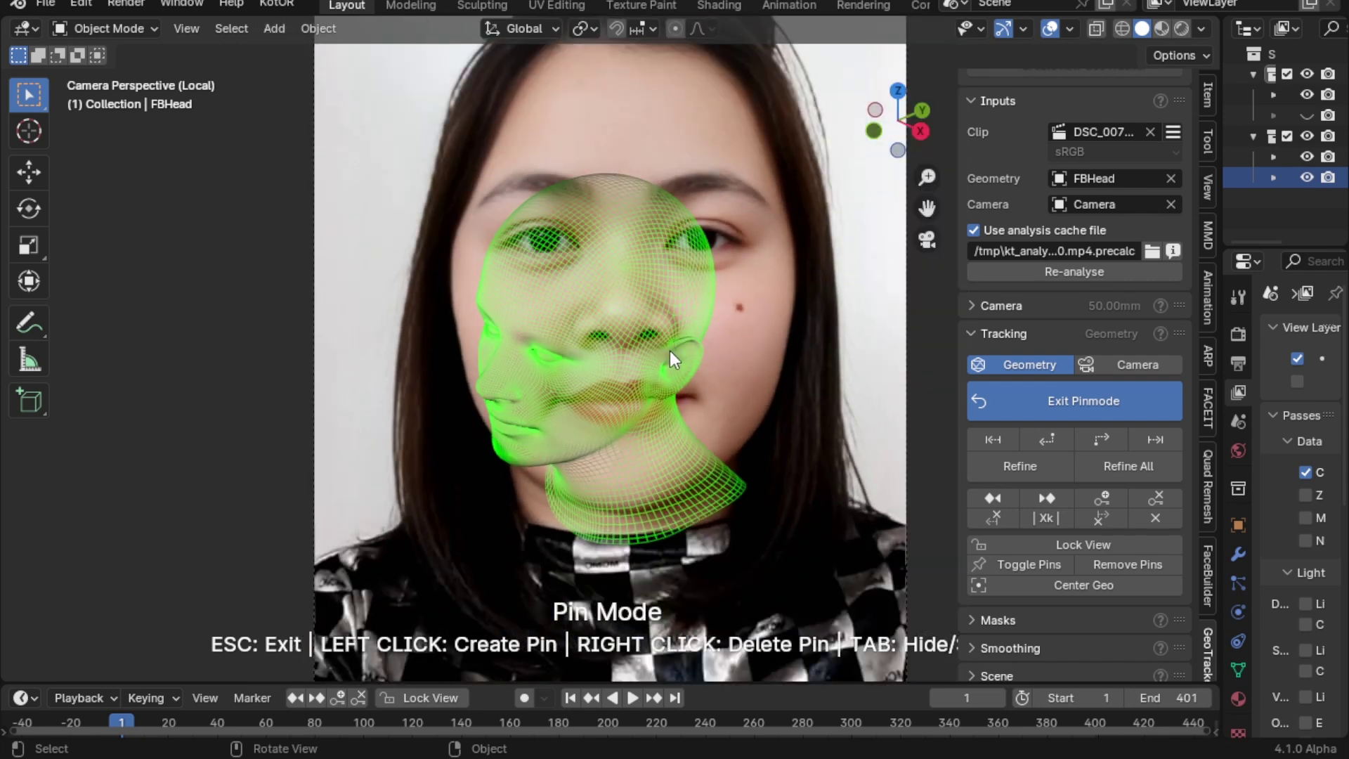
pyautogui.moveTo(669, 351); pyautogui.dragTo(790, 242)
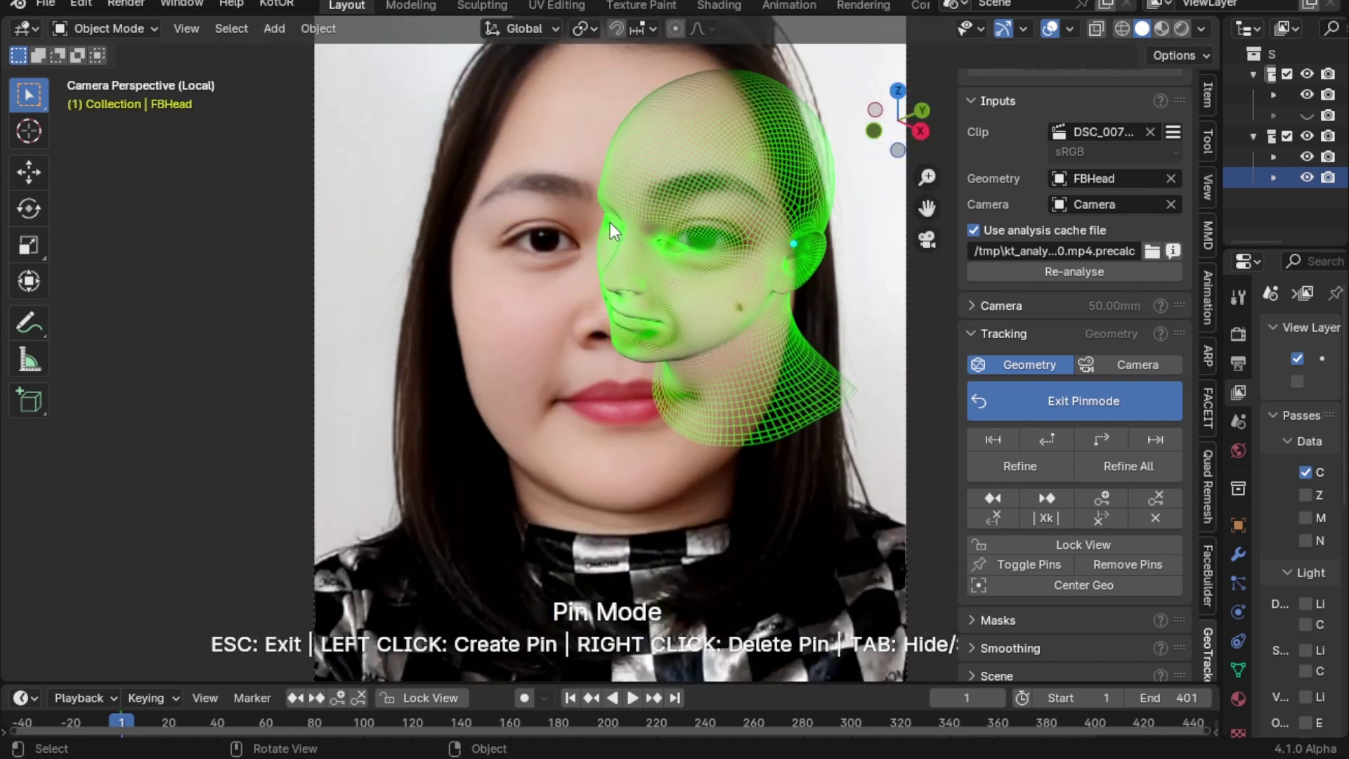
pyautogui.moveTo(605, 217); pyautogui.dragTo(515, 238)
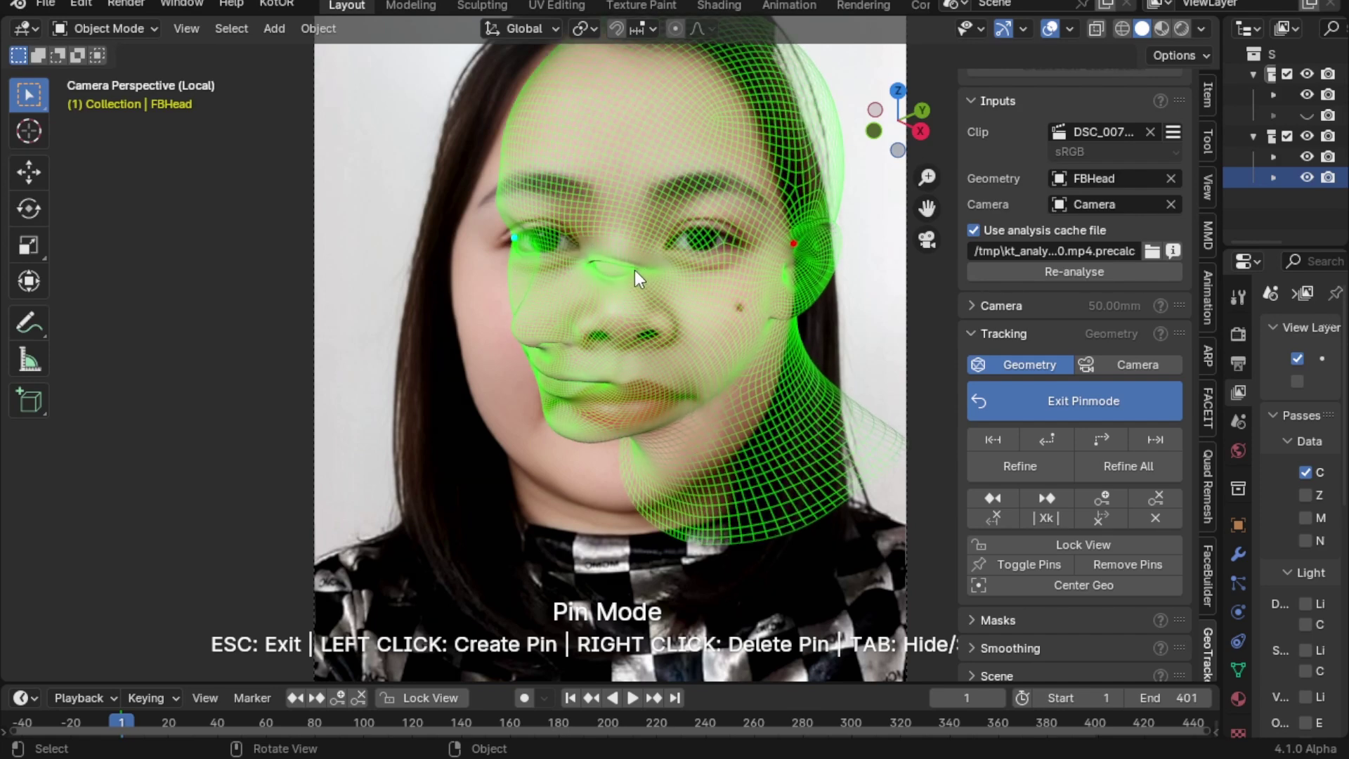
pyautogui.moveTo(635, 270)
pyautogui.mouseDown()
pyautogui.moveTo(740, 246)
pyautogui.moveTo(505, 245)
pyautogui.moveTo(458, 259)
pyautogui.moveTo(474, 256)
pyautogui.mouseUp()
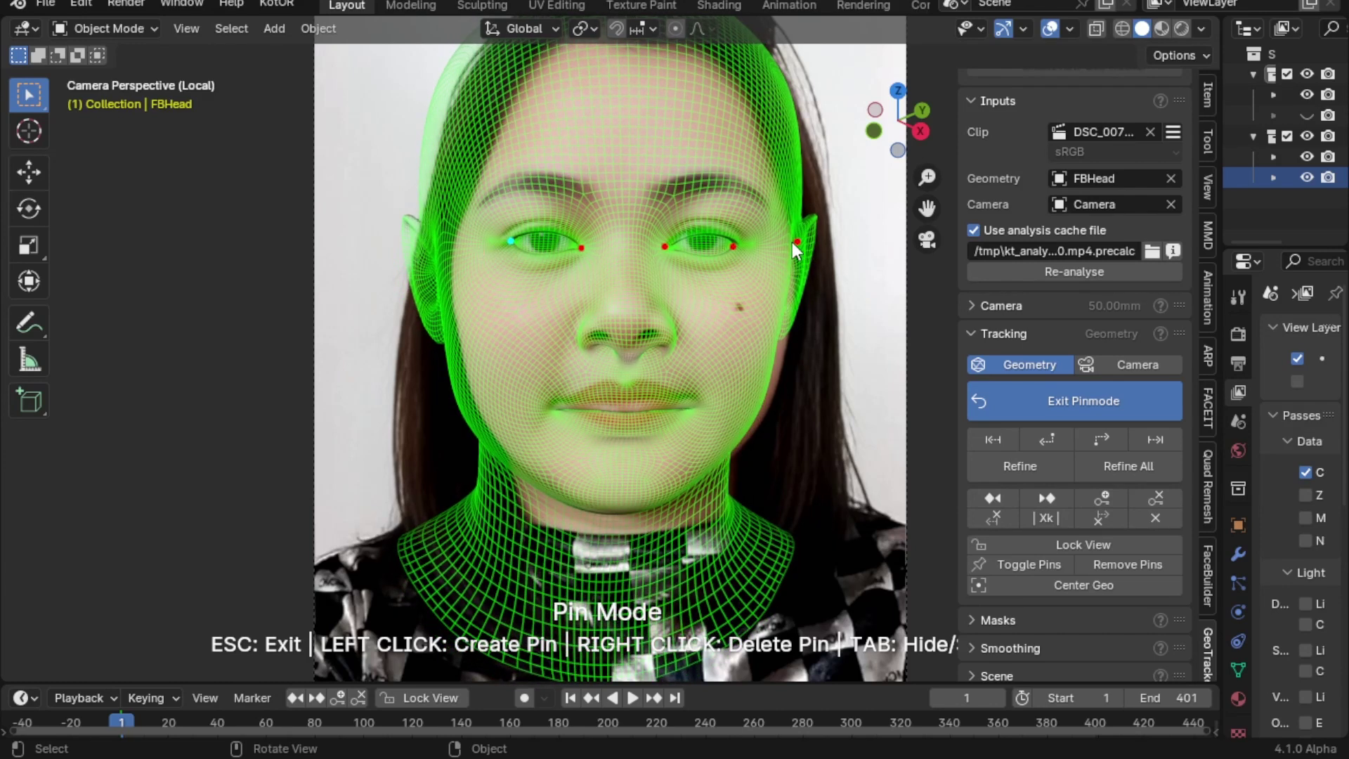
pyautogui.click(628, 327)
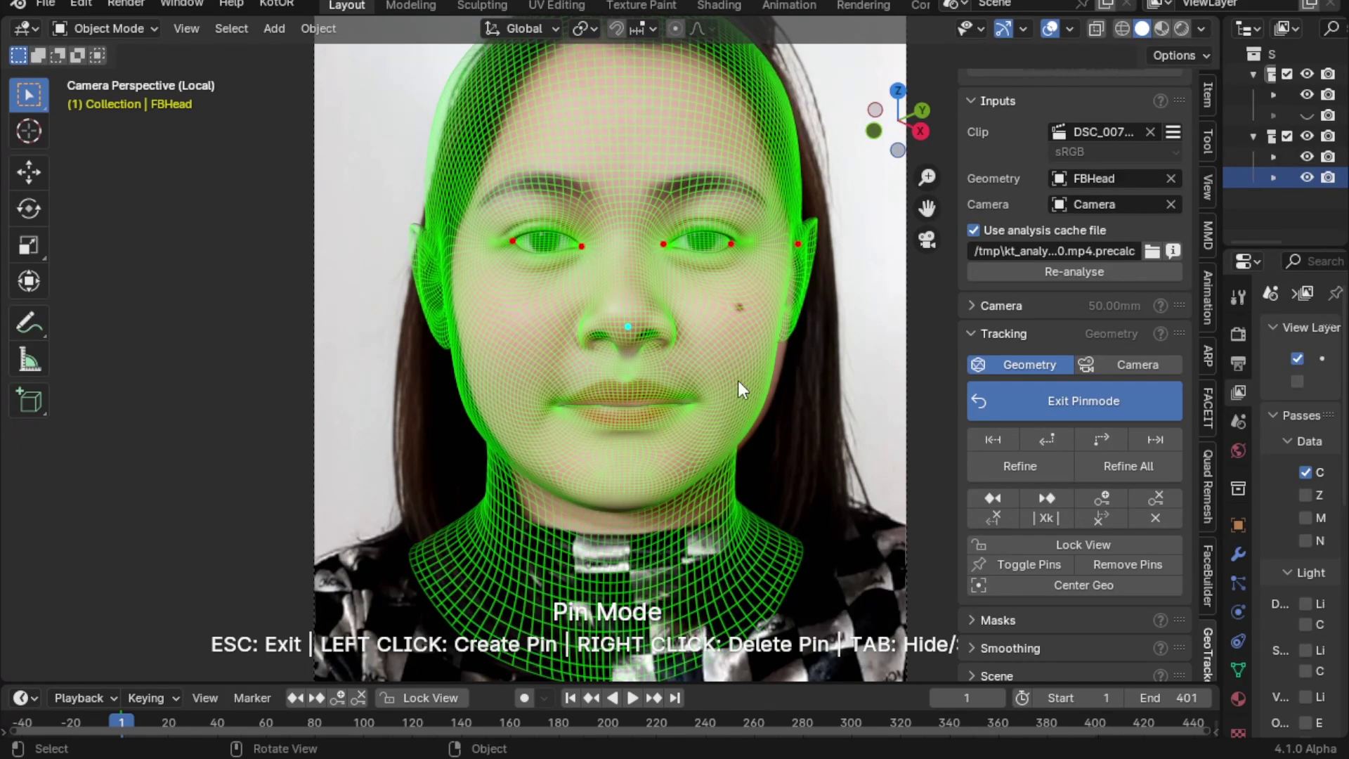
# - In GeoTracker's Appearance settings, drag Wireframe opacity down to 0.15
pyautogui.scroll(-5, 1075, 514)
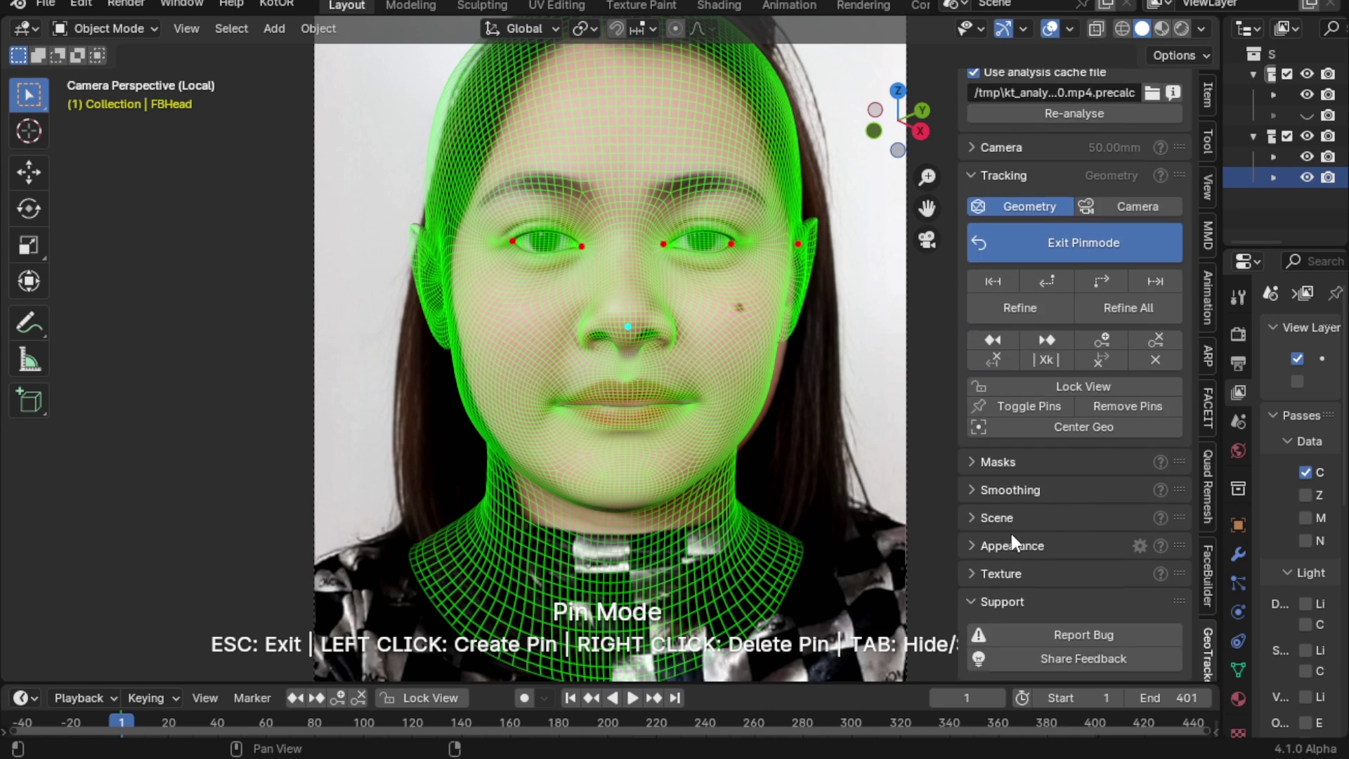
pyautogui.click(976, 545)
pyautogui.scroll(-4, 1069, 517)
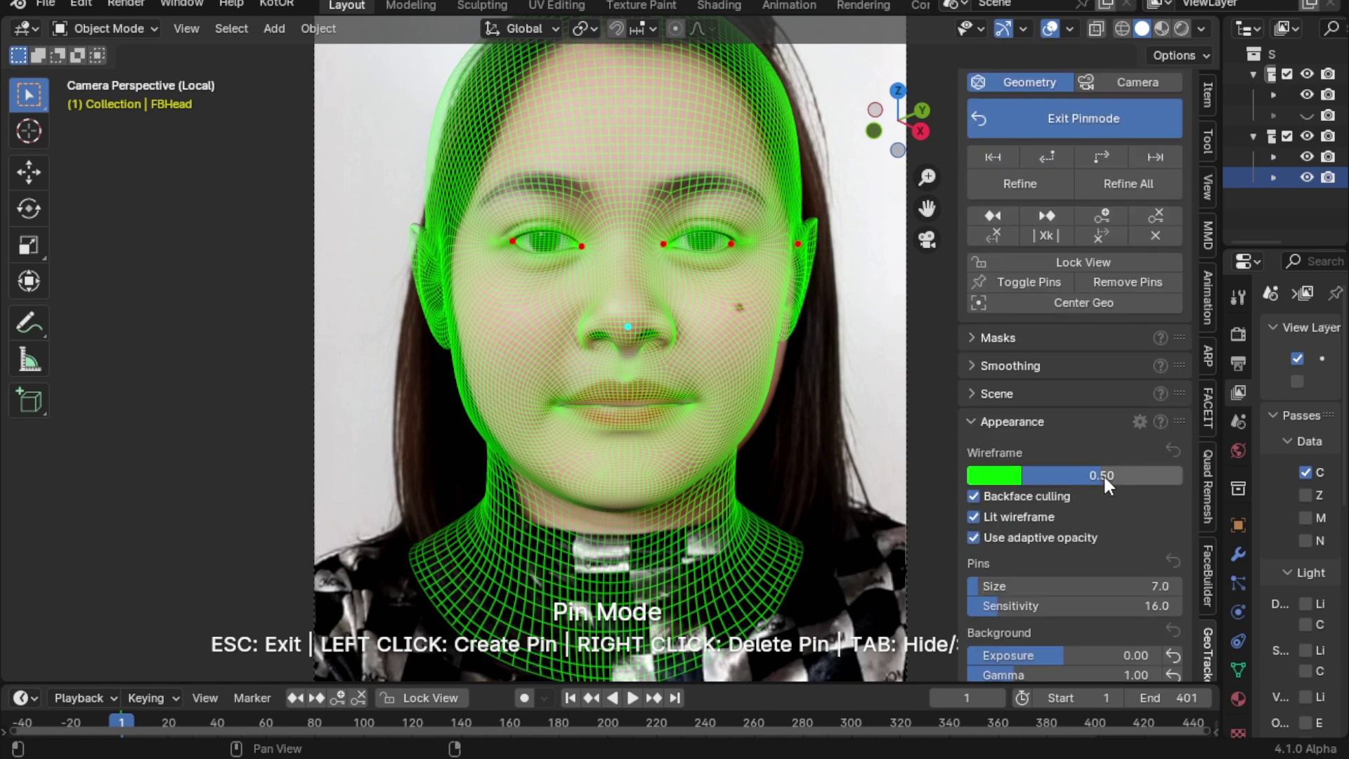
pyautogui.moveTo(1103, 473); pyautogui.dragTo(1075, 475)
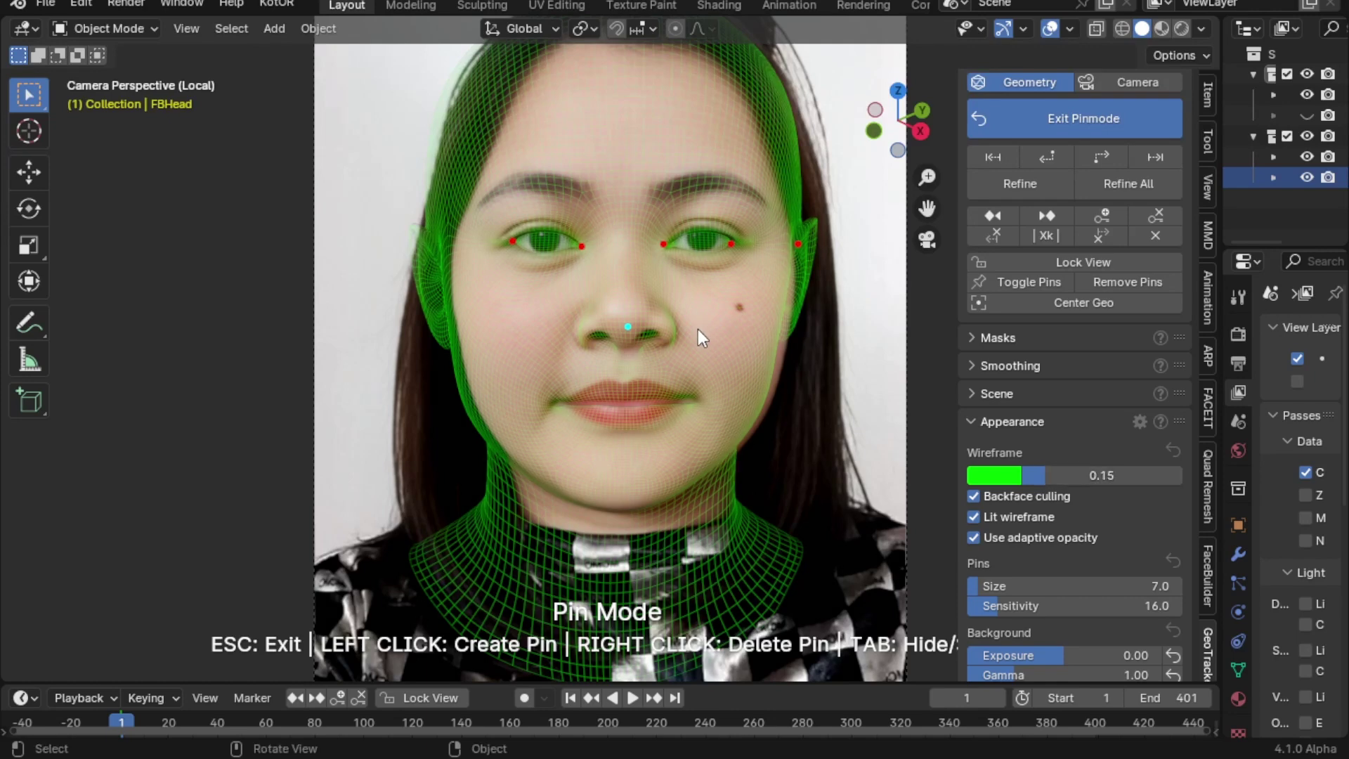
pyautogui.scroll(2, 698, 329)
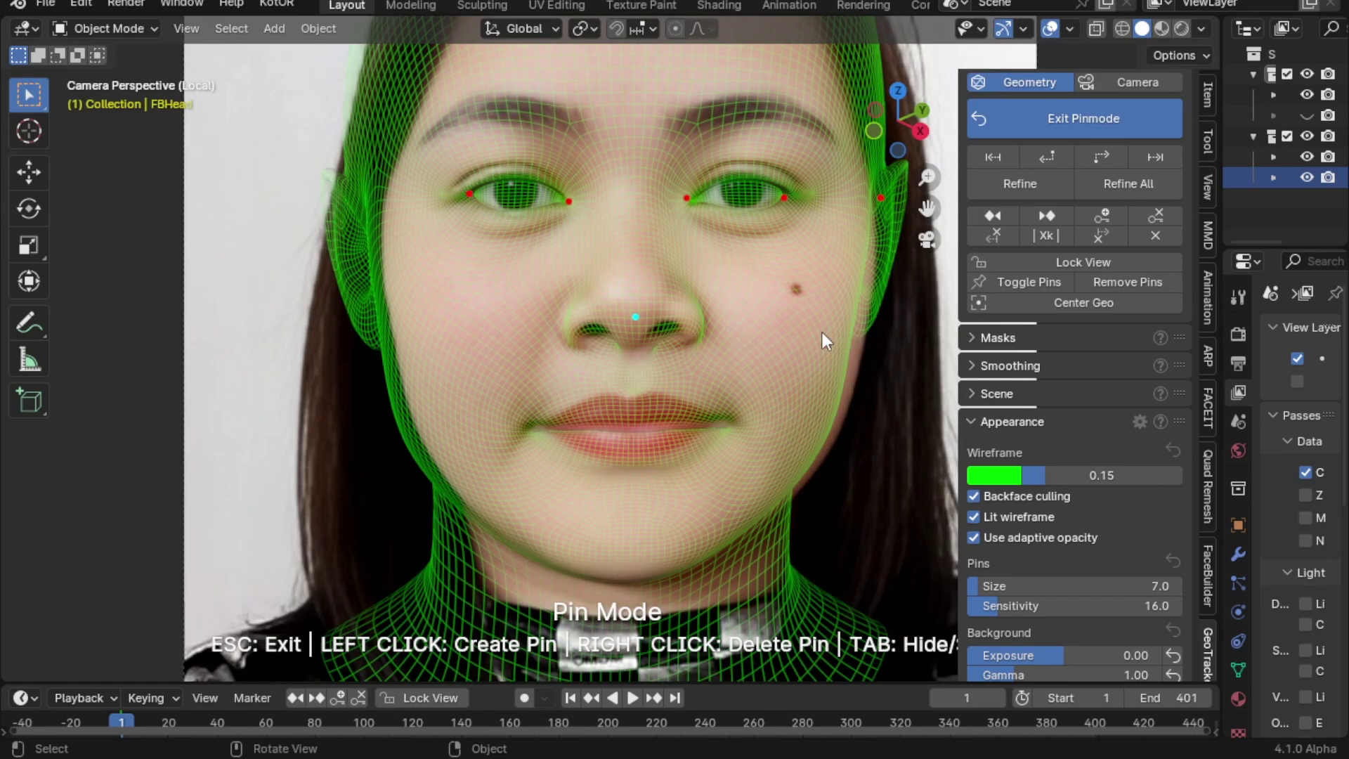
# - Pin both mouth corners, both jaw edges and the chin line to the face
pyautogui.click(728, 421)
pyautogui.moveTo(536, 424); pyautogui.dragTo(549, 420)
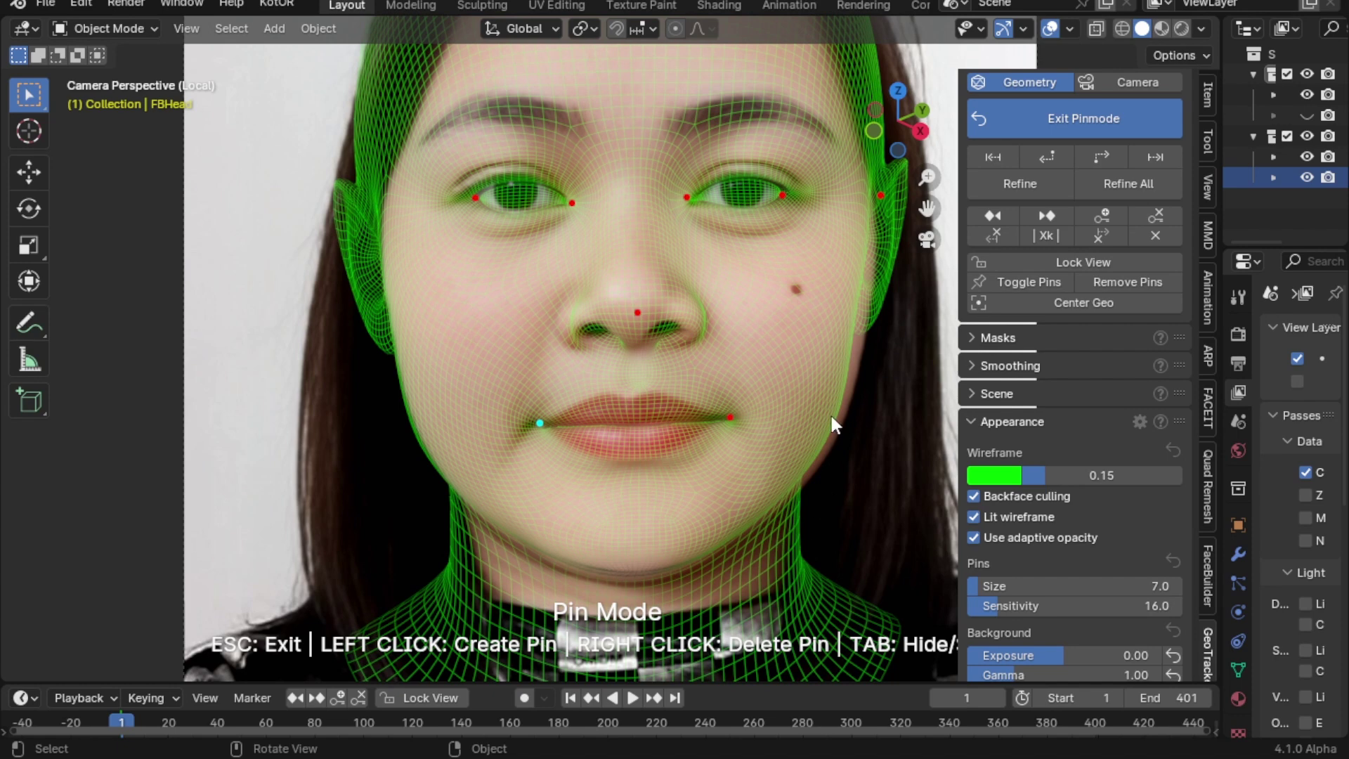
pyautogui.moveTo(868, 321); pyautogui.dragTo(891, 306)
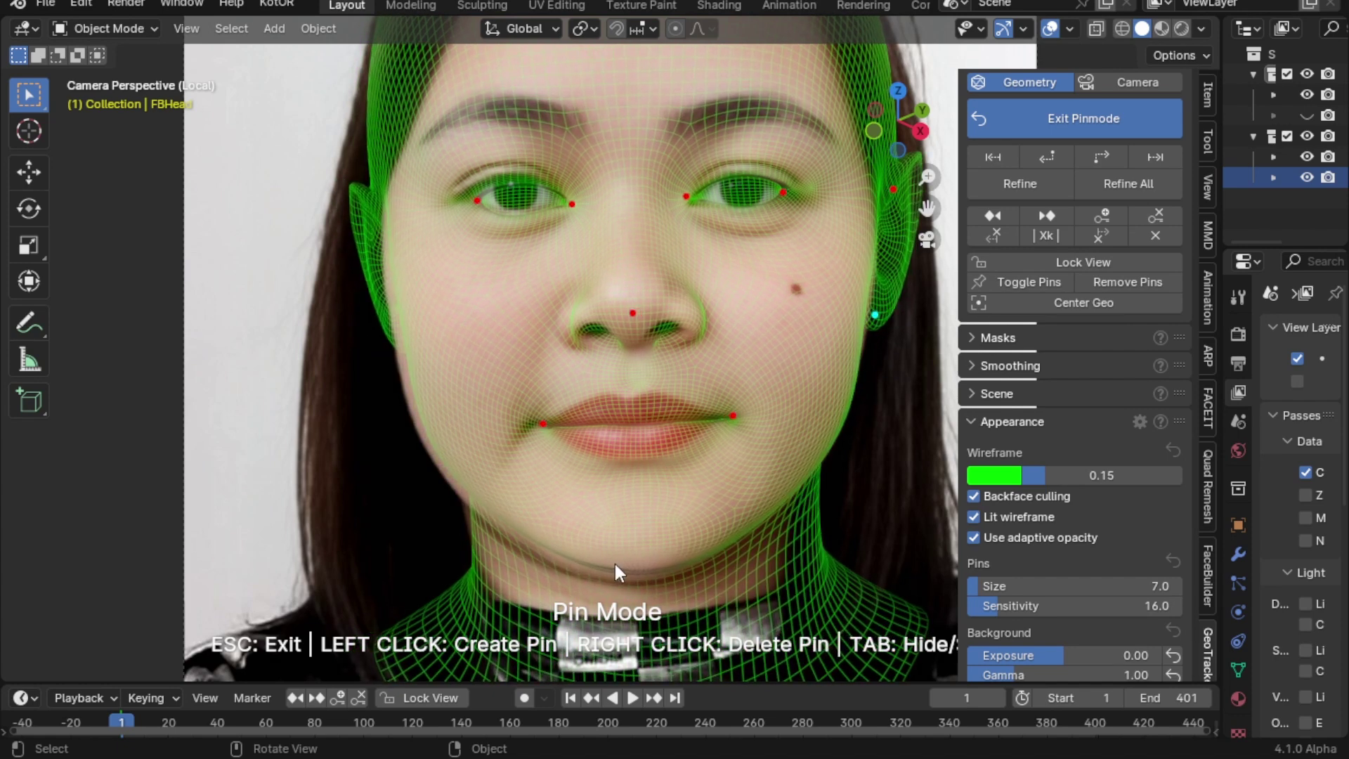
pyautogui.moveTo(614, 568); pyautogui.dragTo(616, 574)
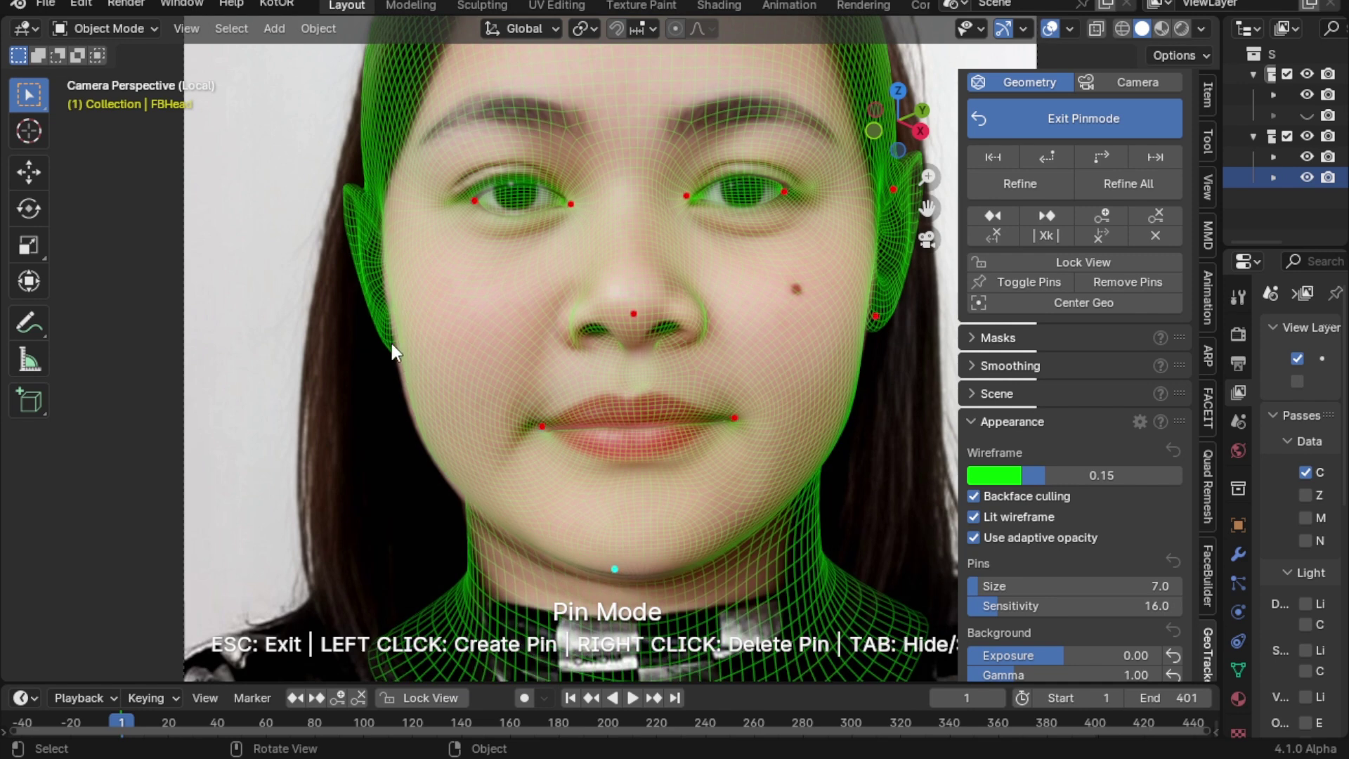
pyautogui.moveTo(391, 343); pyautogui.dragTo(385, 344)
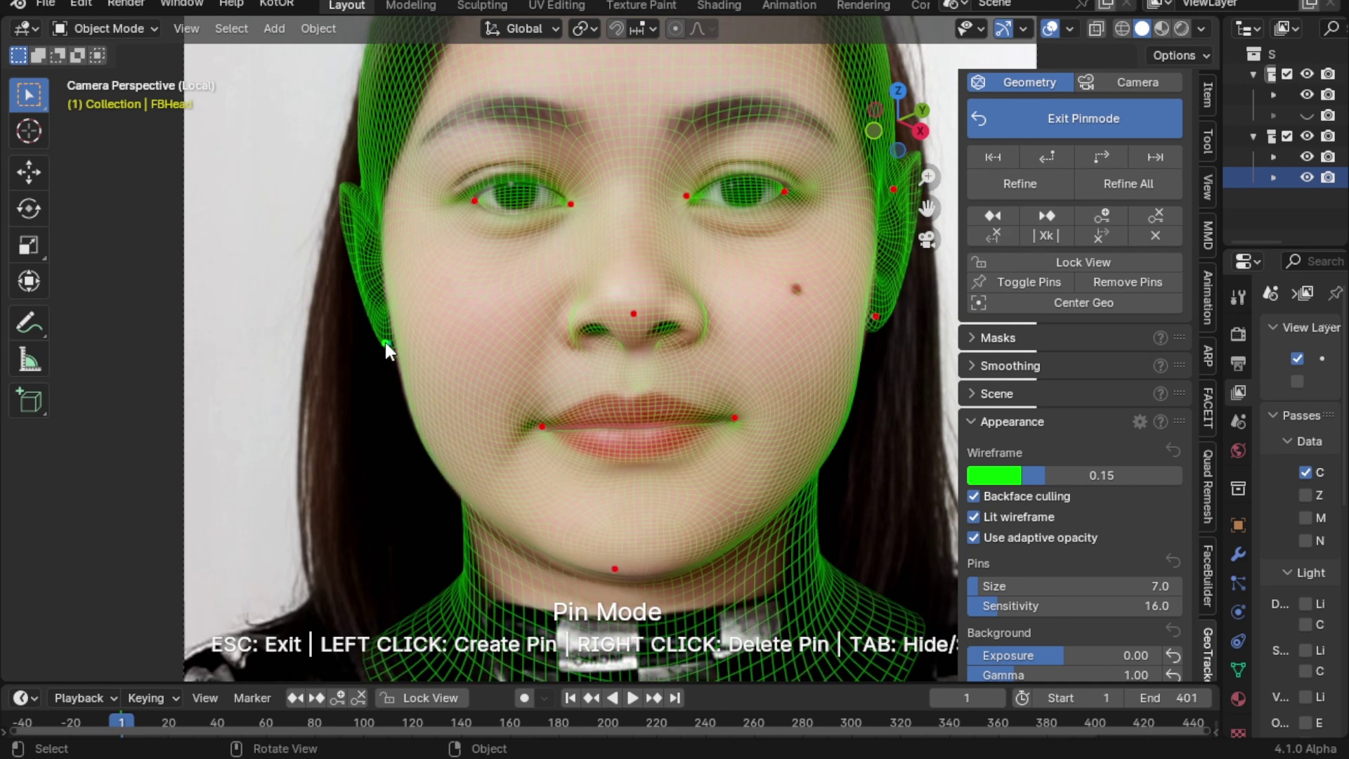
# - Pin both nostrils and the nose tip, and refine the eye-corner pins
pyautogui.click(692, 330)
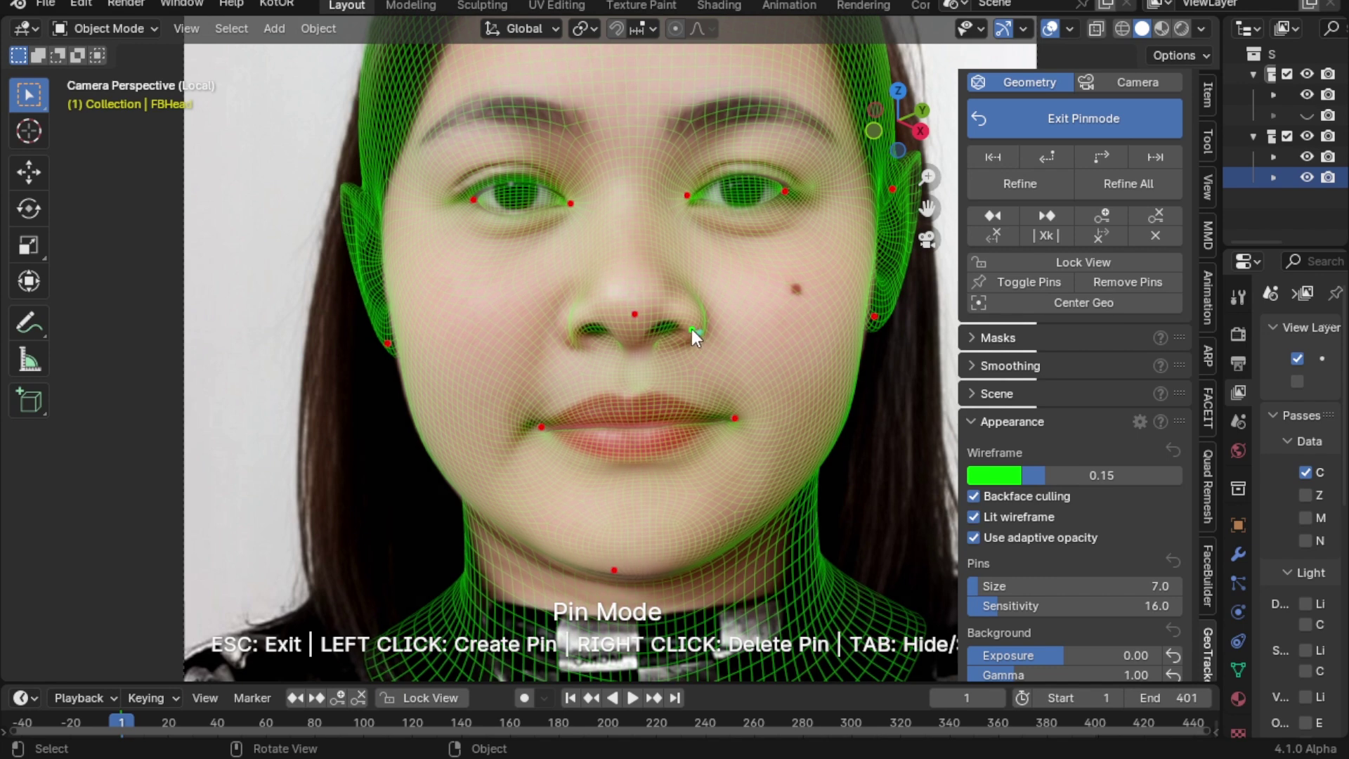
pyautogui.moveTo(575, 336); pyautogui.dragTo(517, 275)
pyautogui.click(626, 303)
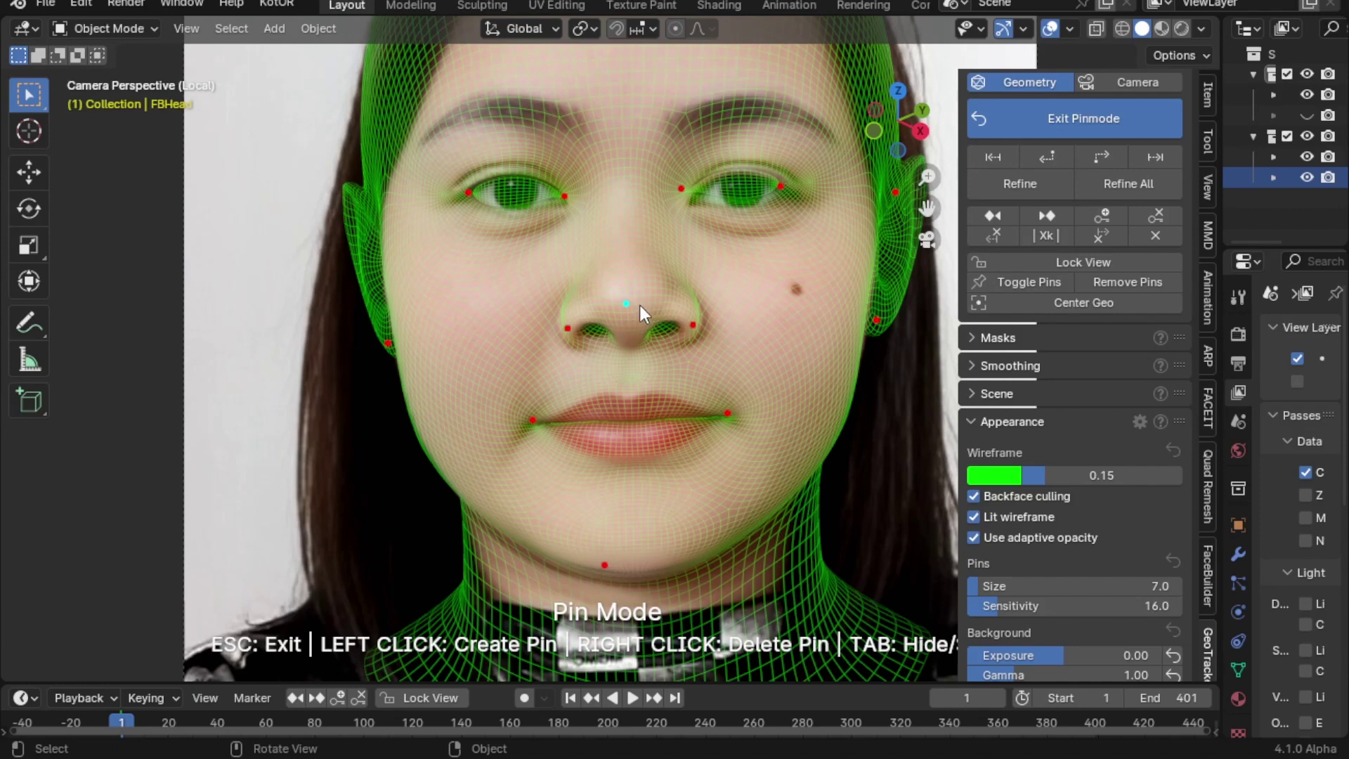
pyautogui.moveTo(694, 187); pyautogui.dragTo(700, 195)
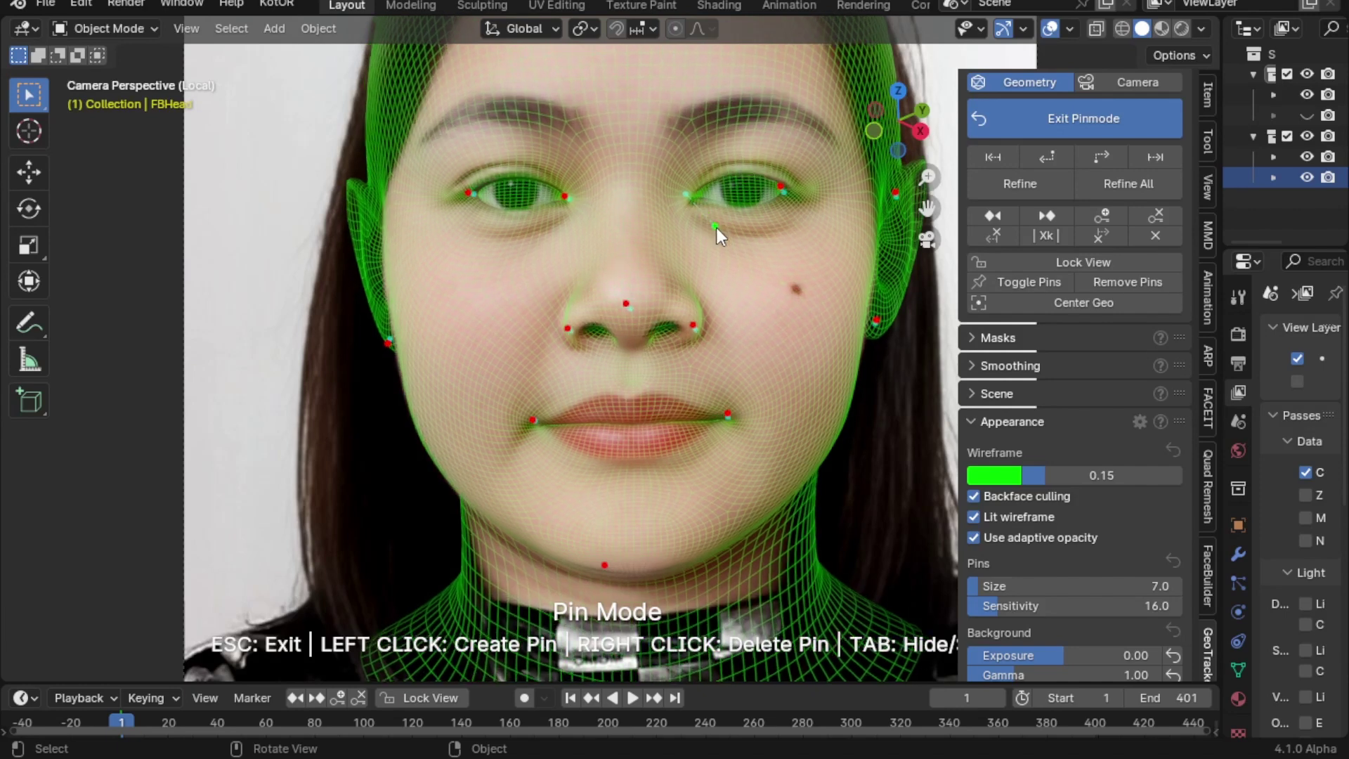
pyautogui.click(787, 192)
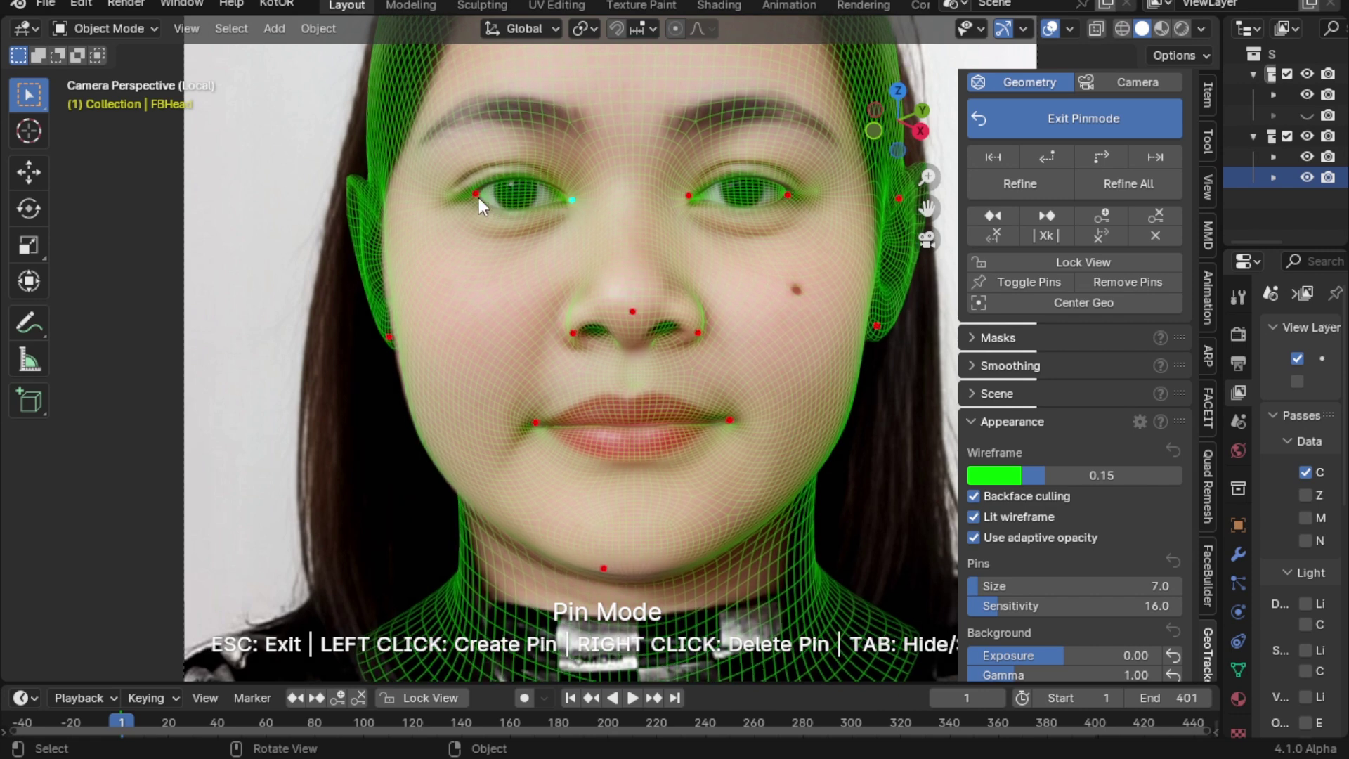
pyautogui.moveTo(477, 193); pyautogui.dragTo(475, 196)
# - Frame the whole camera view and add a pin on the right edge of the neck
pyautogui.press('Home')
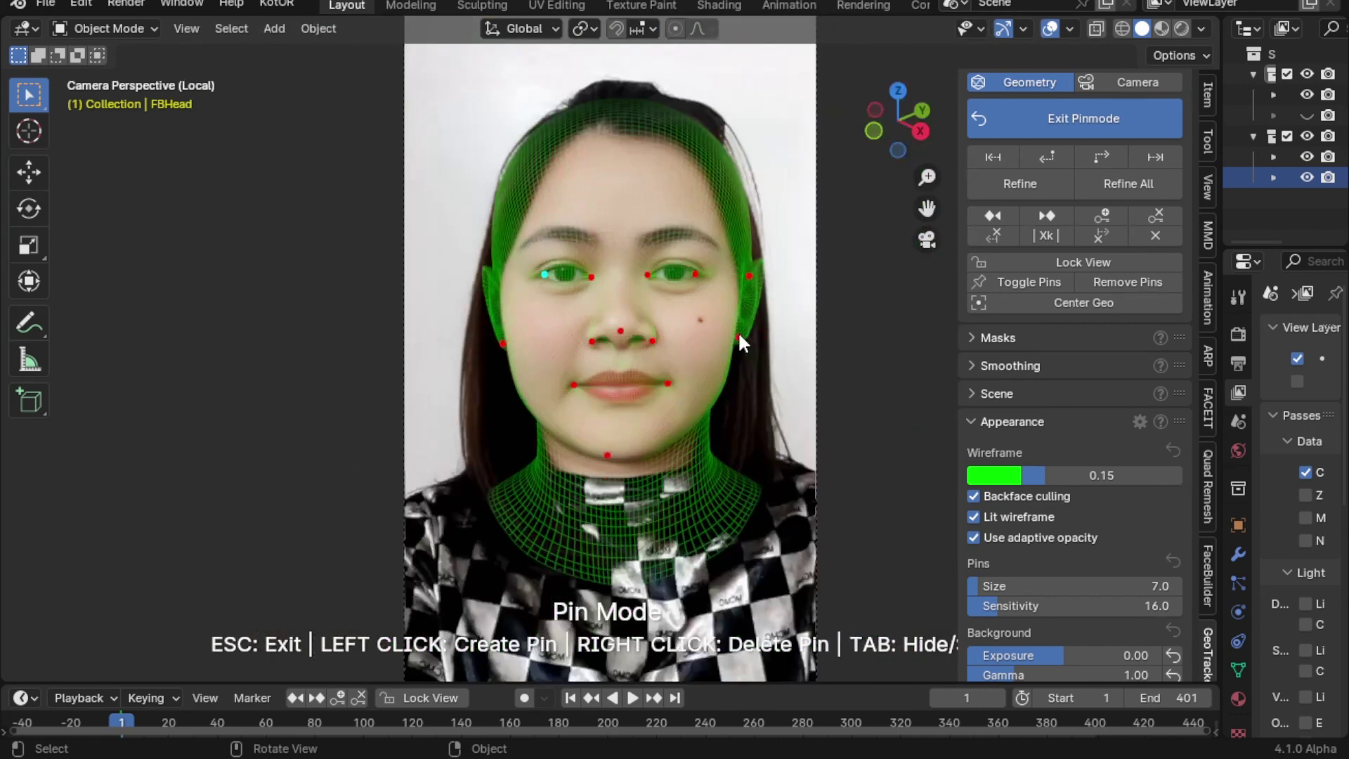
pyautogui.scroll(3, 742, 398)
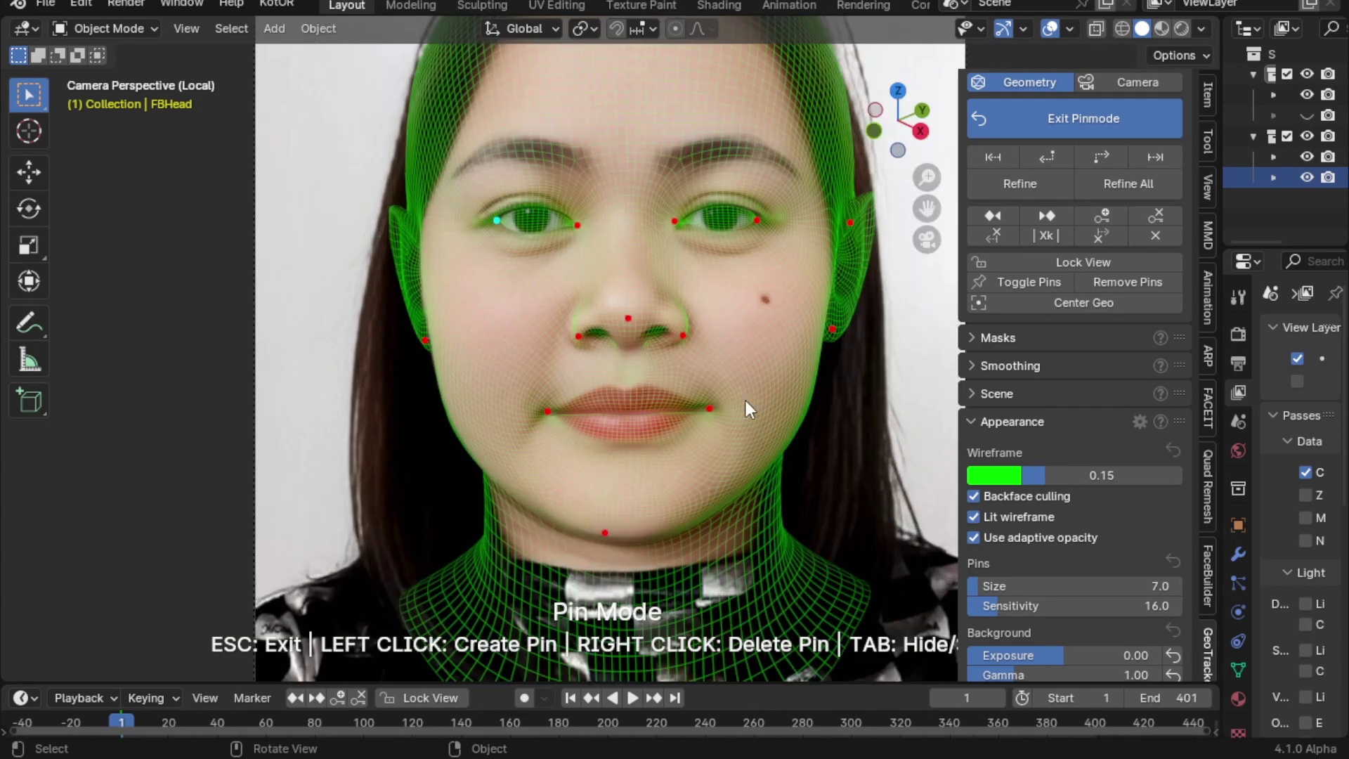
pyautogui.moveTo(779, 519); pyautogui.dragTo(773, 524)
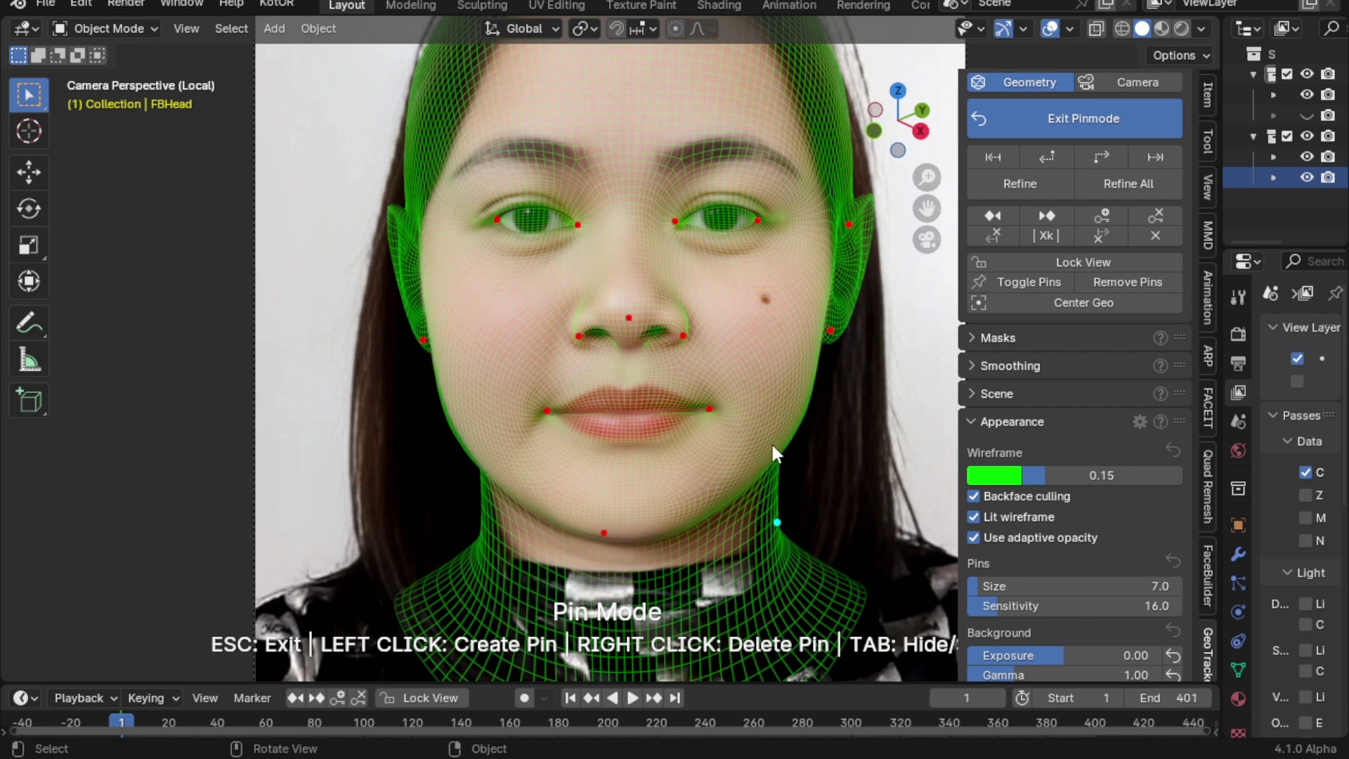
pyautogui.press('Home')
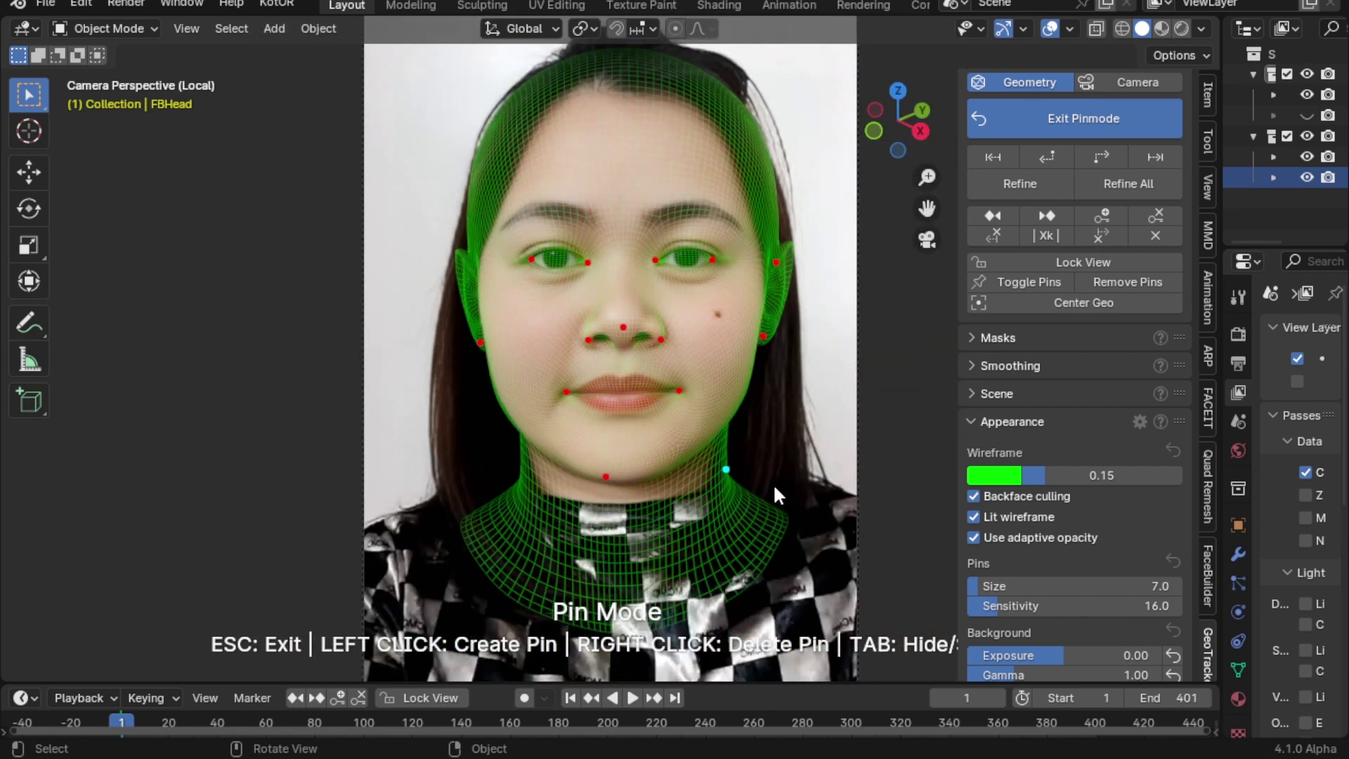
pyautogui.scroll(2, 761, 475)
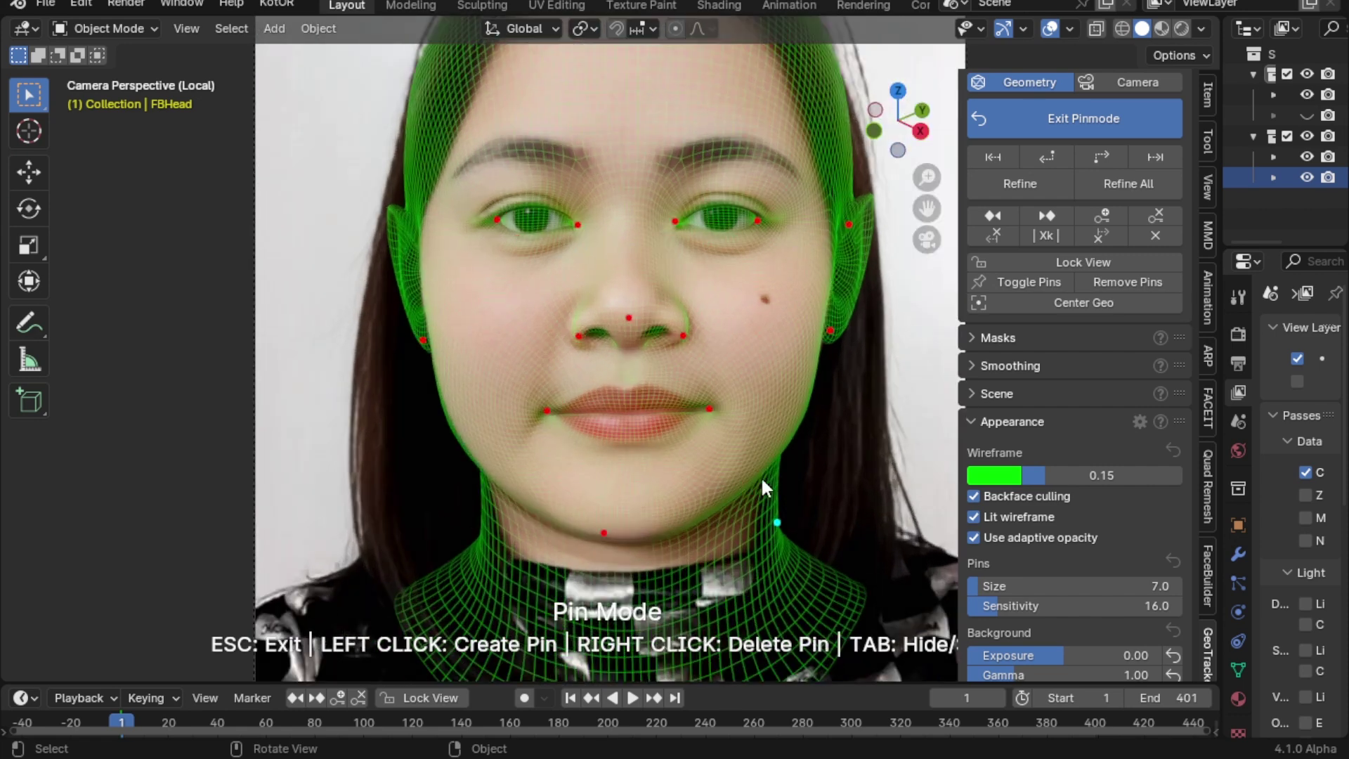
pyautogui.scroll(-1, 761, 475)
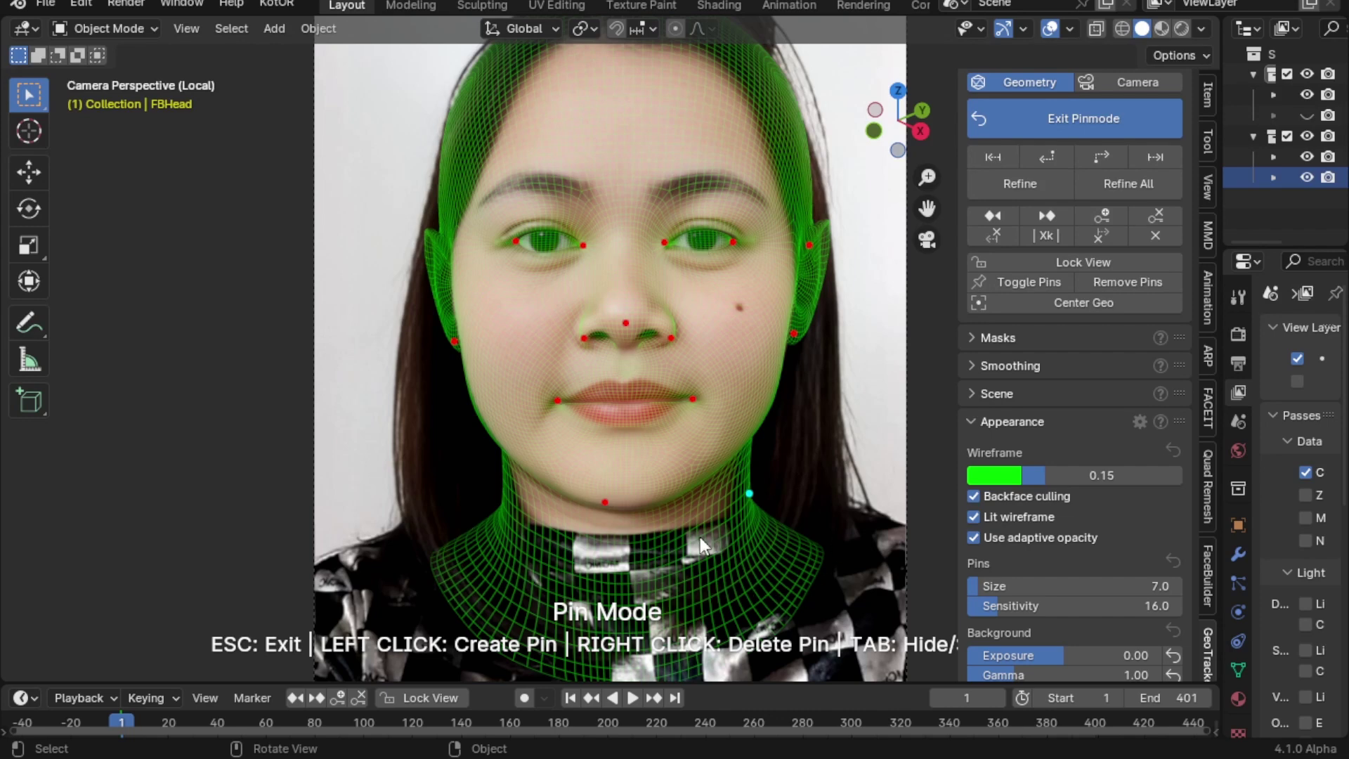
# - Switch off the NeckUpper and UpperFace model parts in FBHead's FaceBuilder settings
pyautogui.click(1208, 574)
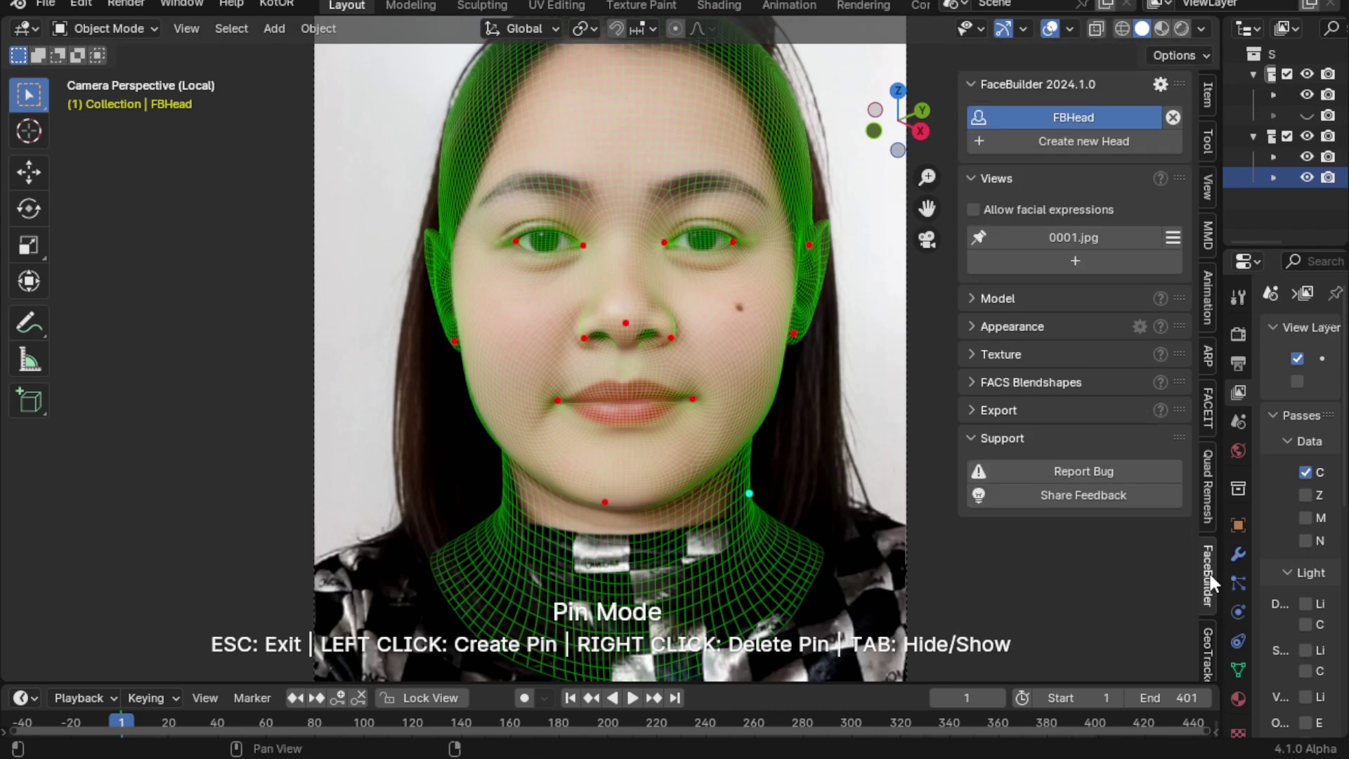
pyautogui.click(978, 295)
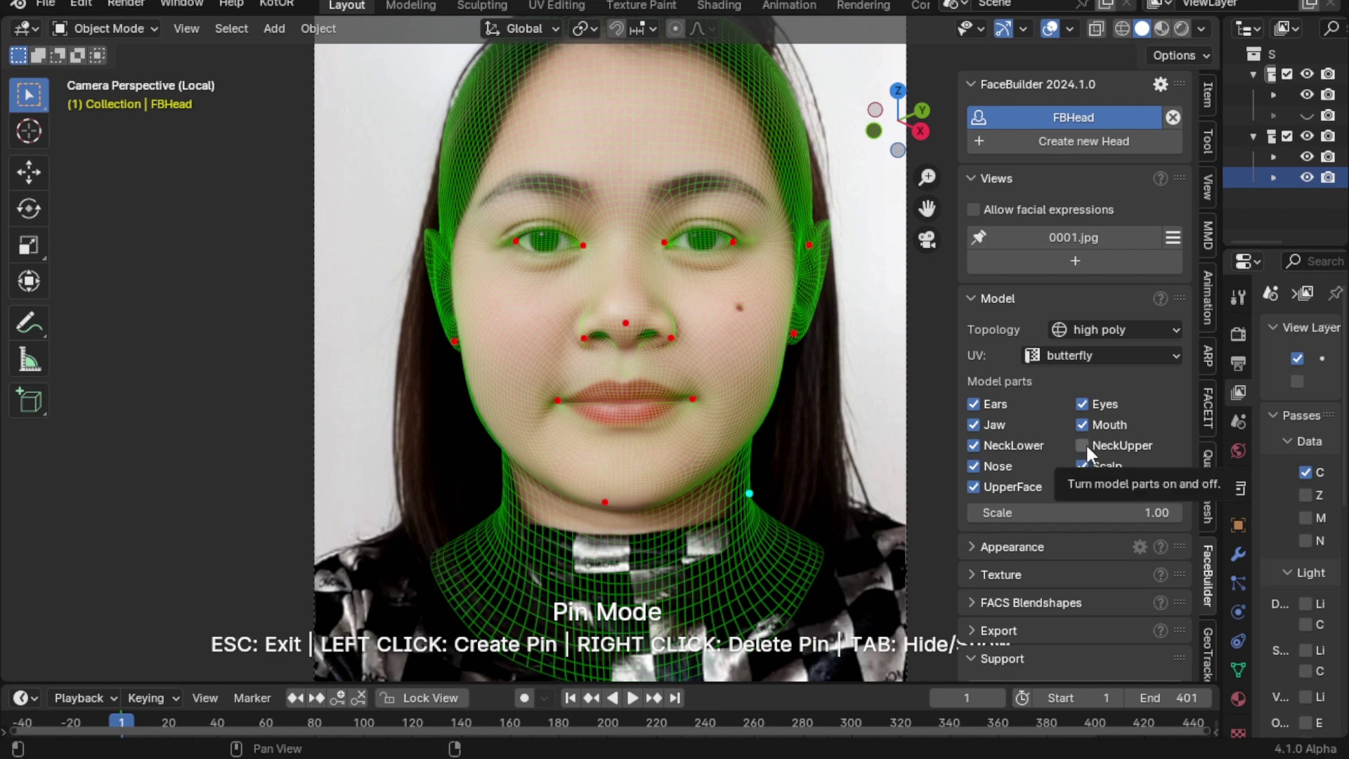
pyautogui.click(1084, 447)
pyautogui.scroll(-1, 857, 451)
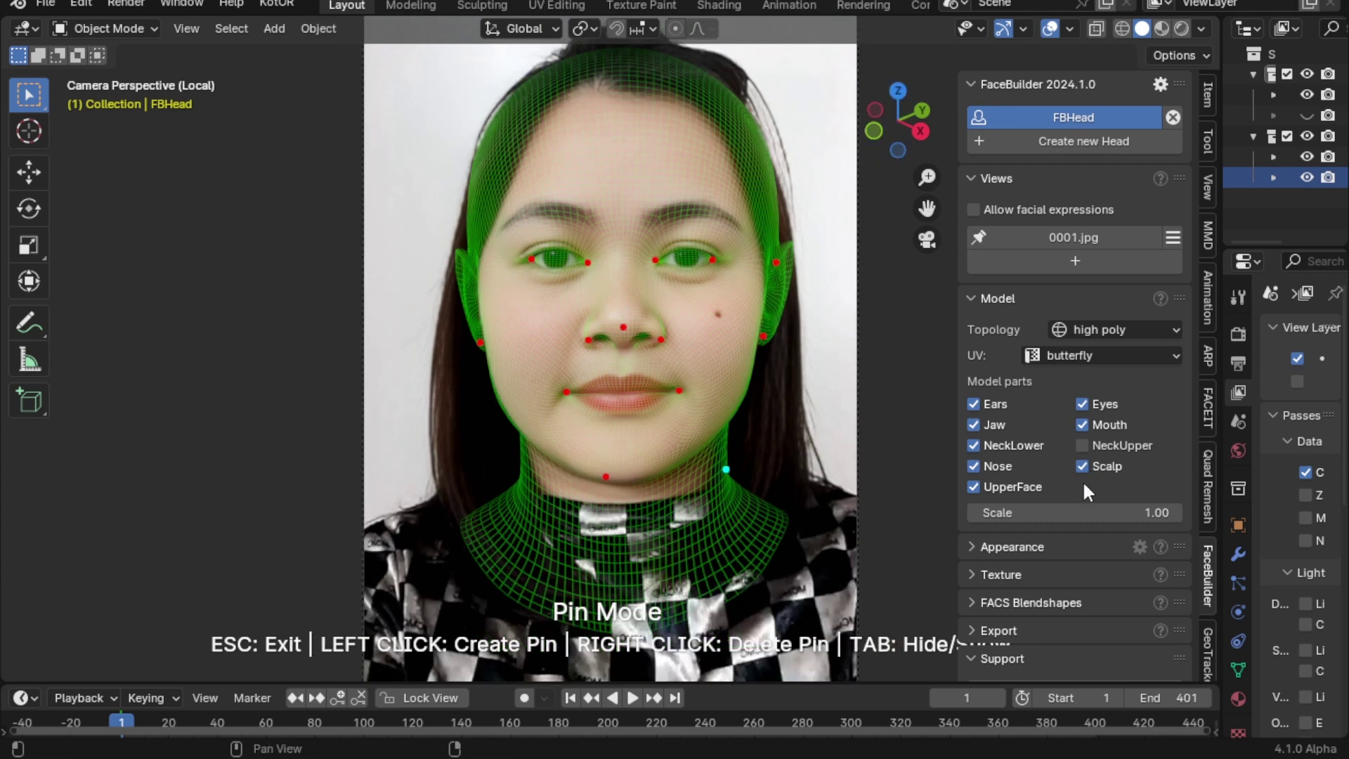
pyautogui.click(973, 486)
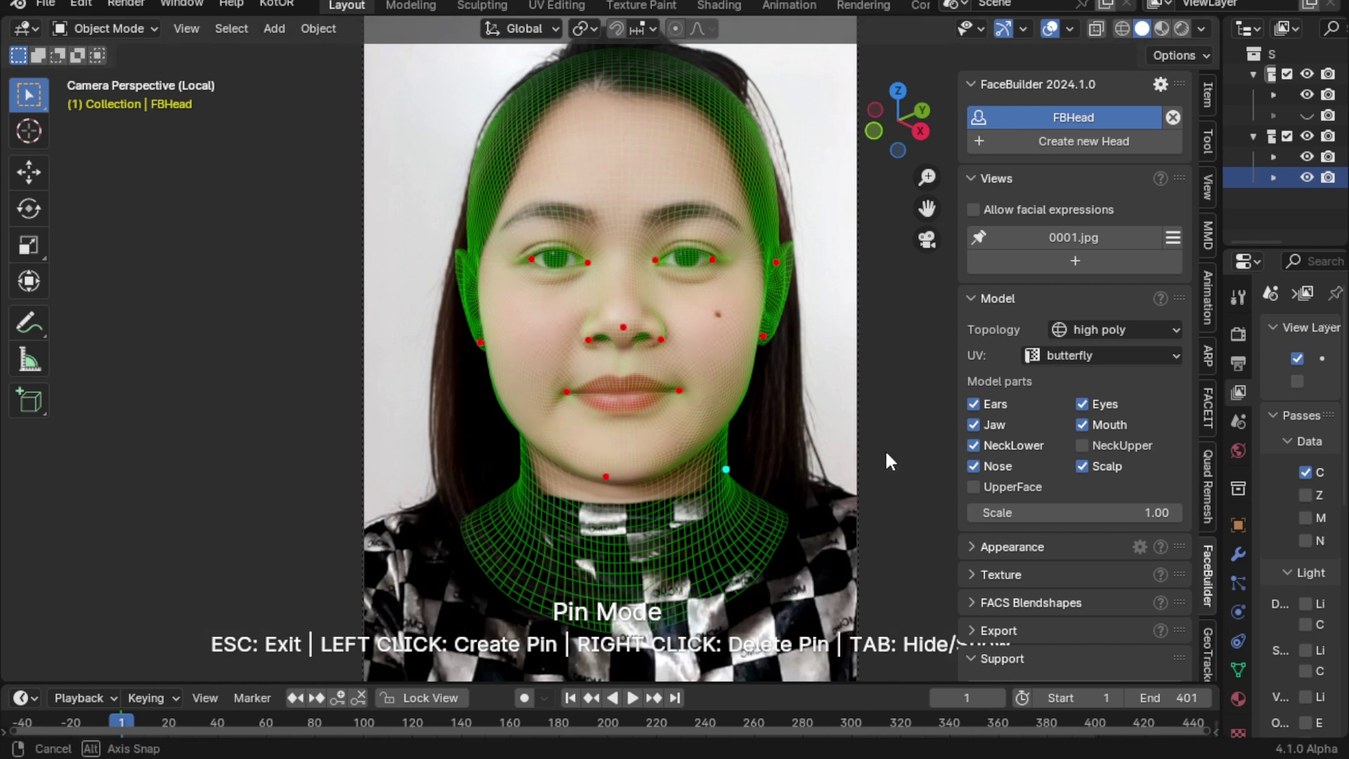
# - Track FBHead forward through frame 20 with GeoTracker and enlarge the timeline
pyautogui.click(1207, 644)
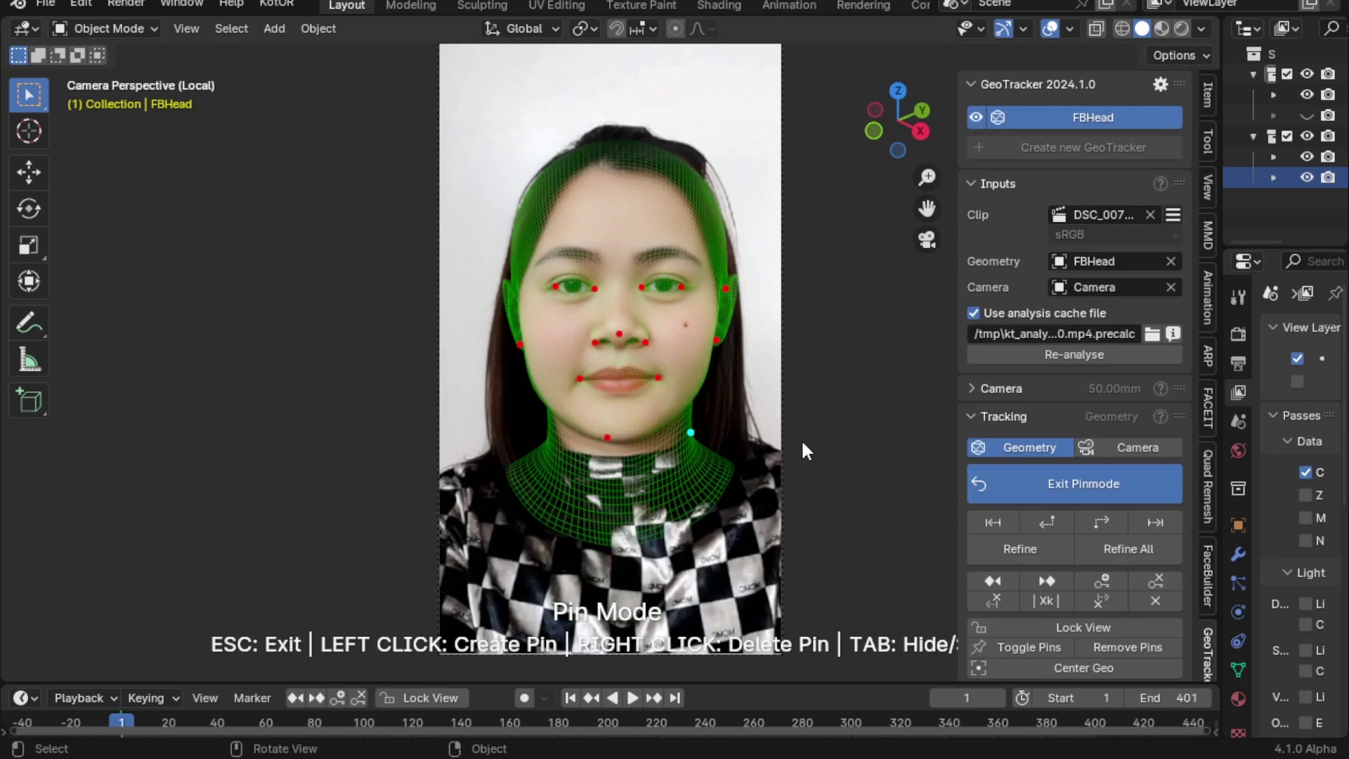
pyautogui.scroll(2, 805, 437)
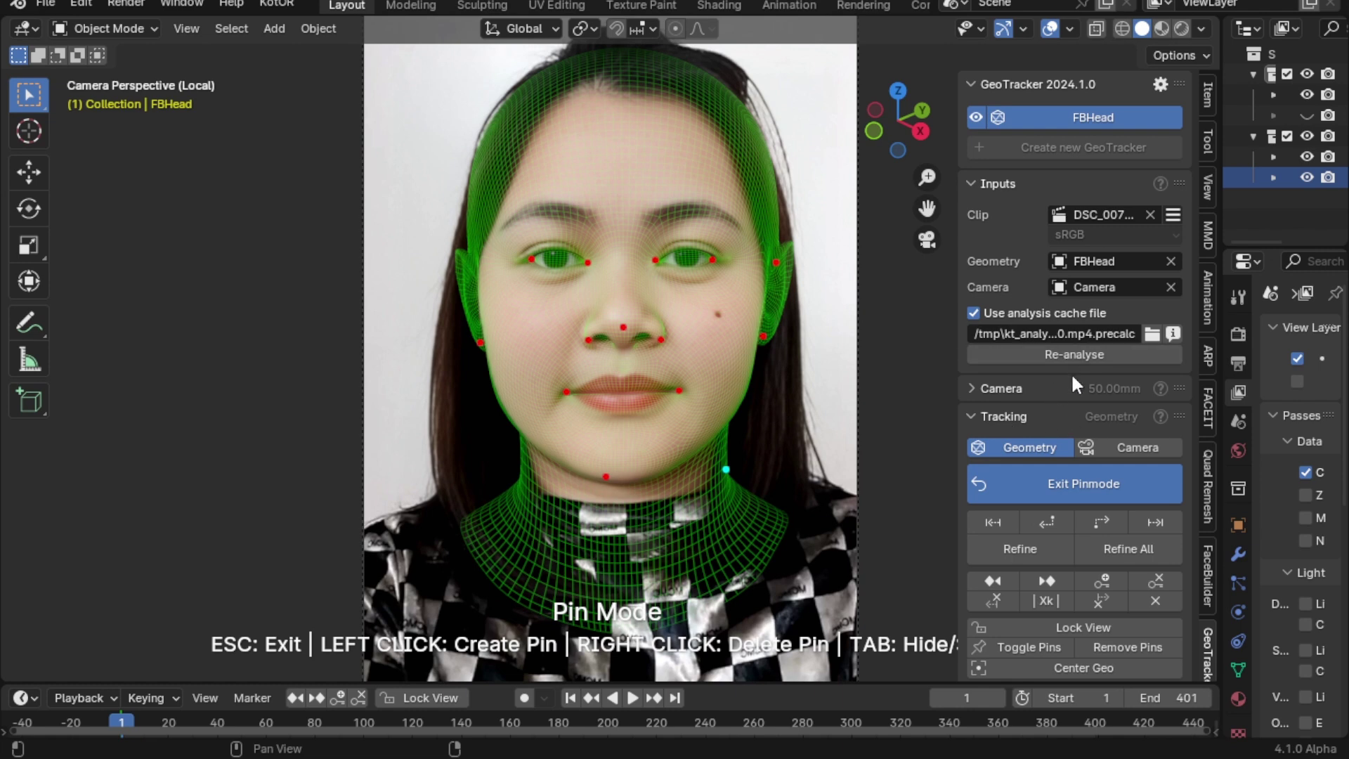
pyautogui.scroll(-3, 1072, 379)
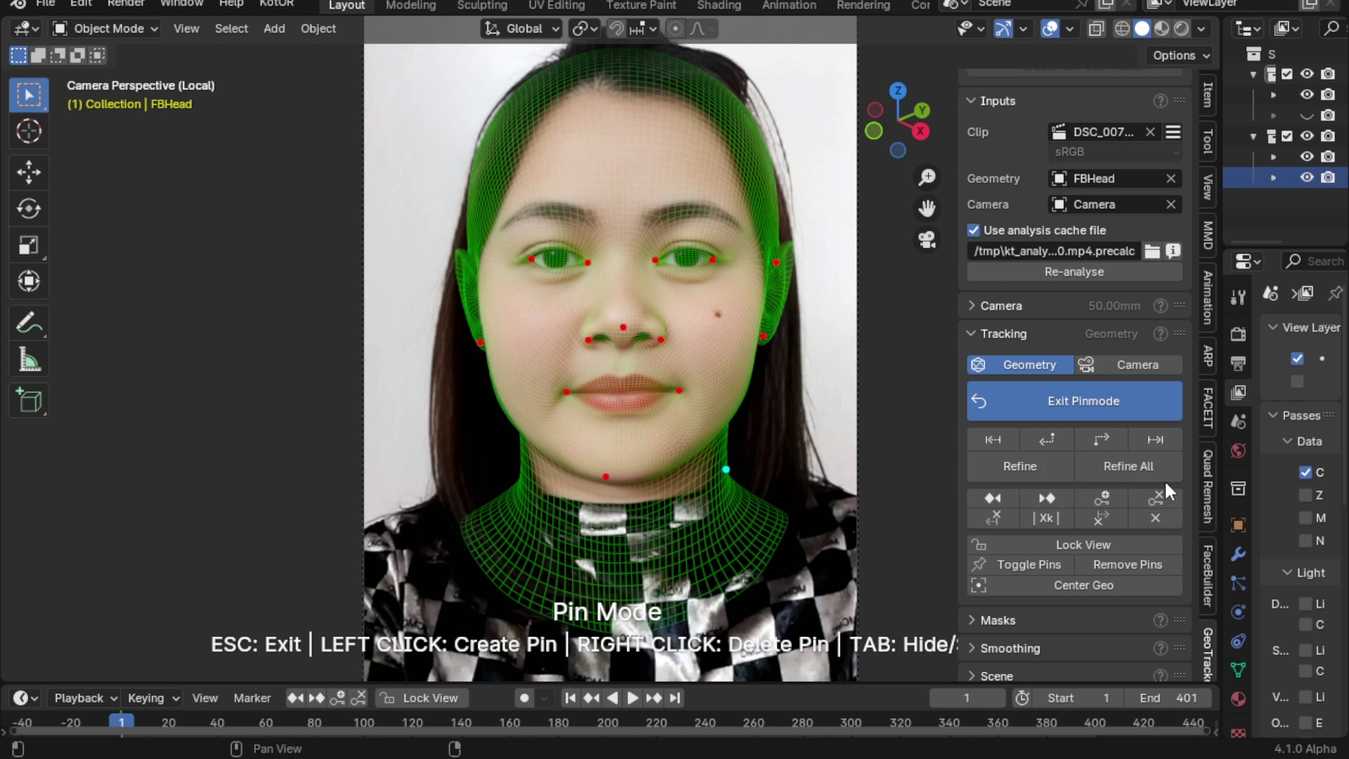
pyautogui.click(1106, 436)
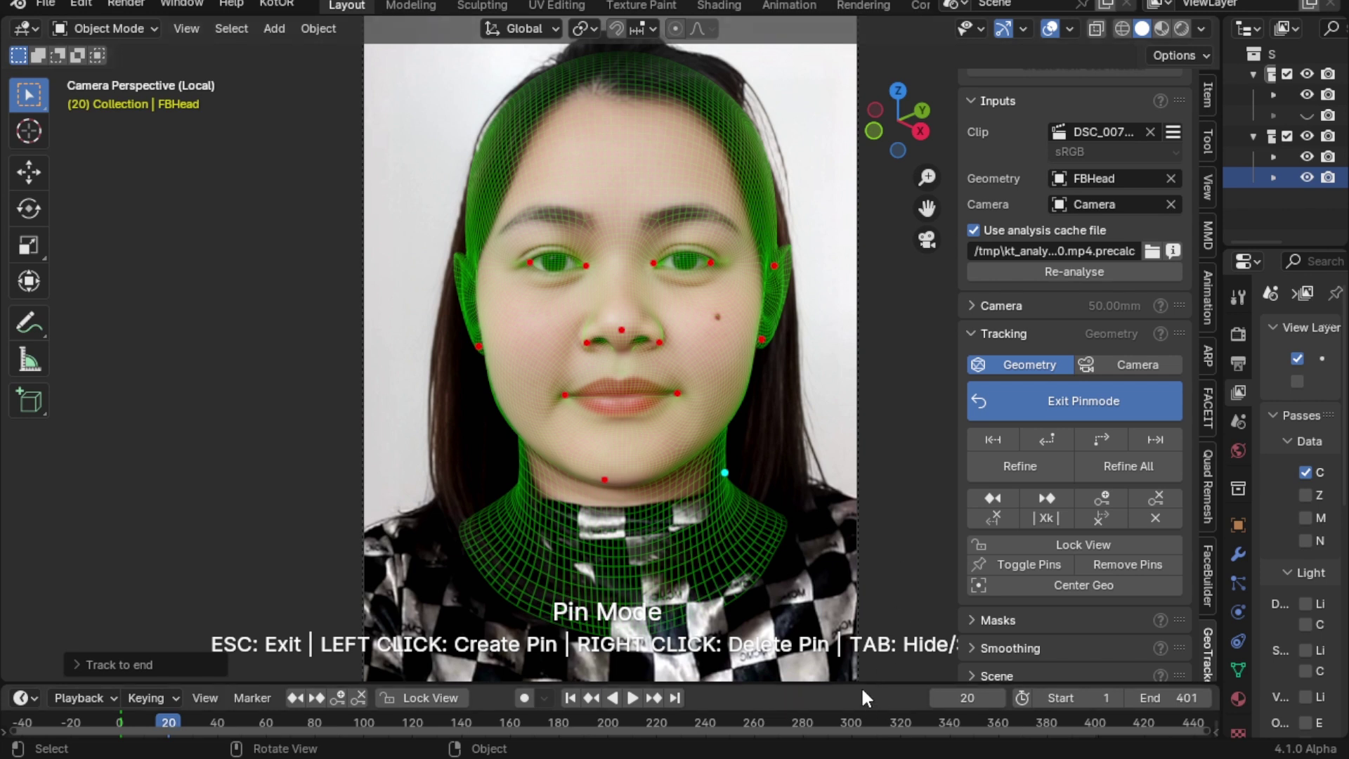
pyautogui.moveTo(861, 683); pyautogui.dragTo(857, 641)
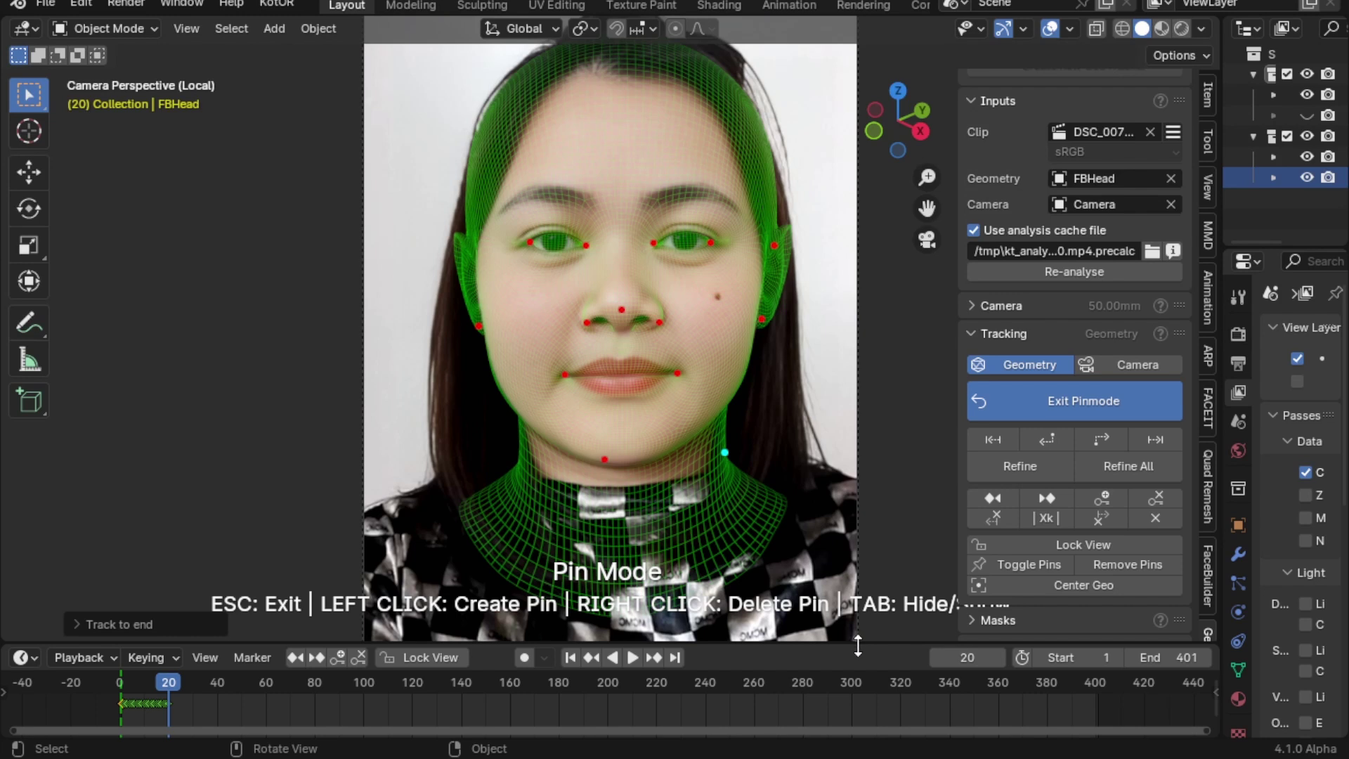
# - Set the scene end frame to 20 and zoom the timeline around it
pyautogui.click(1183, 661)
pyautogui.write('20')
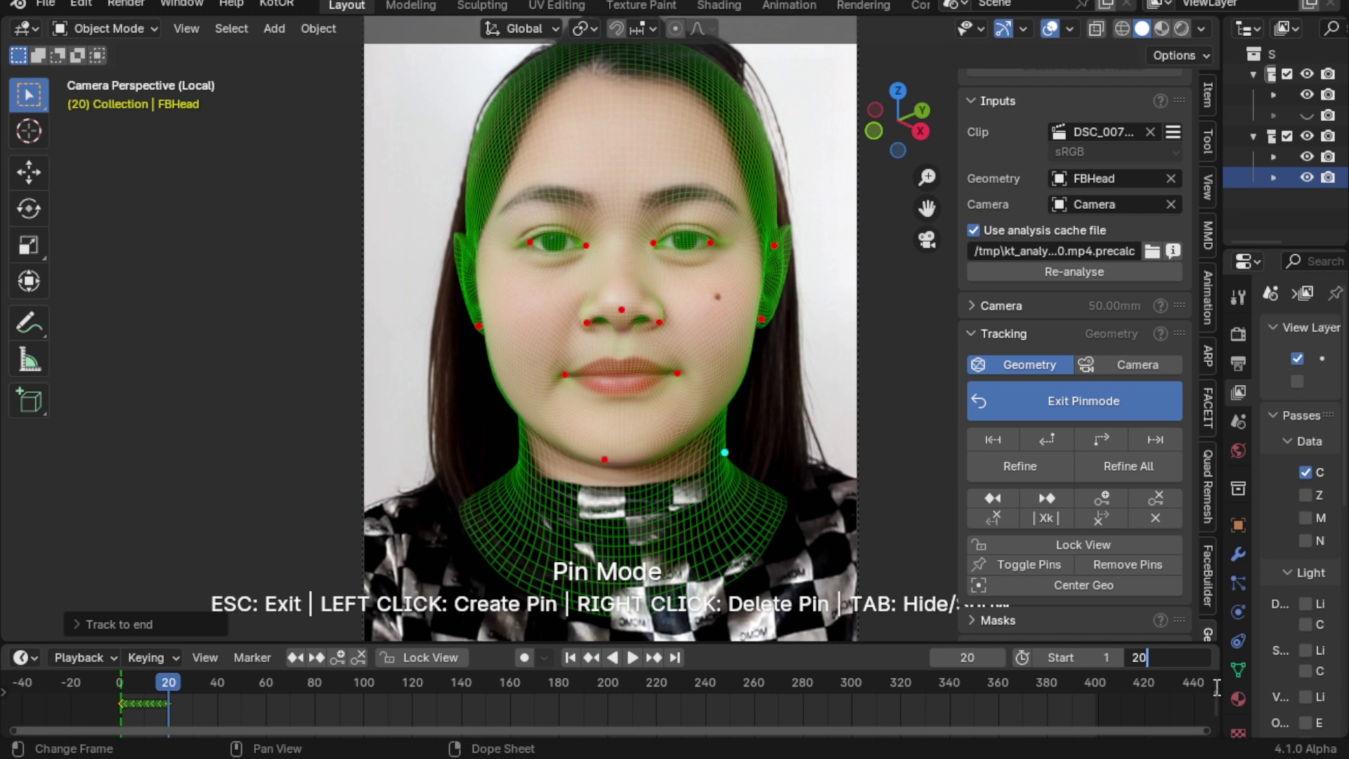
pyautogui.press('Return')
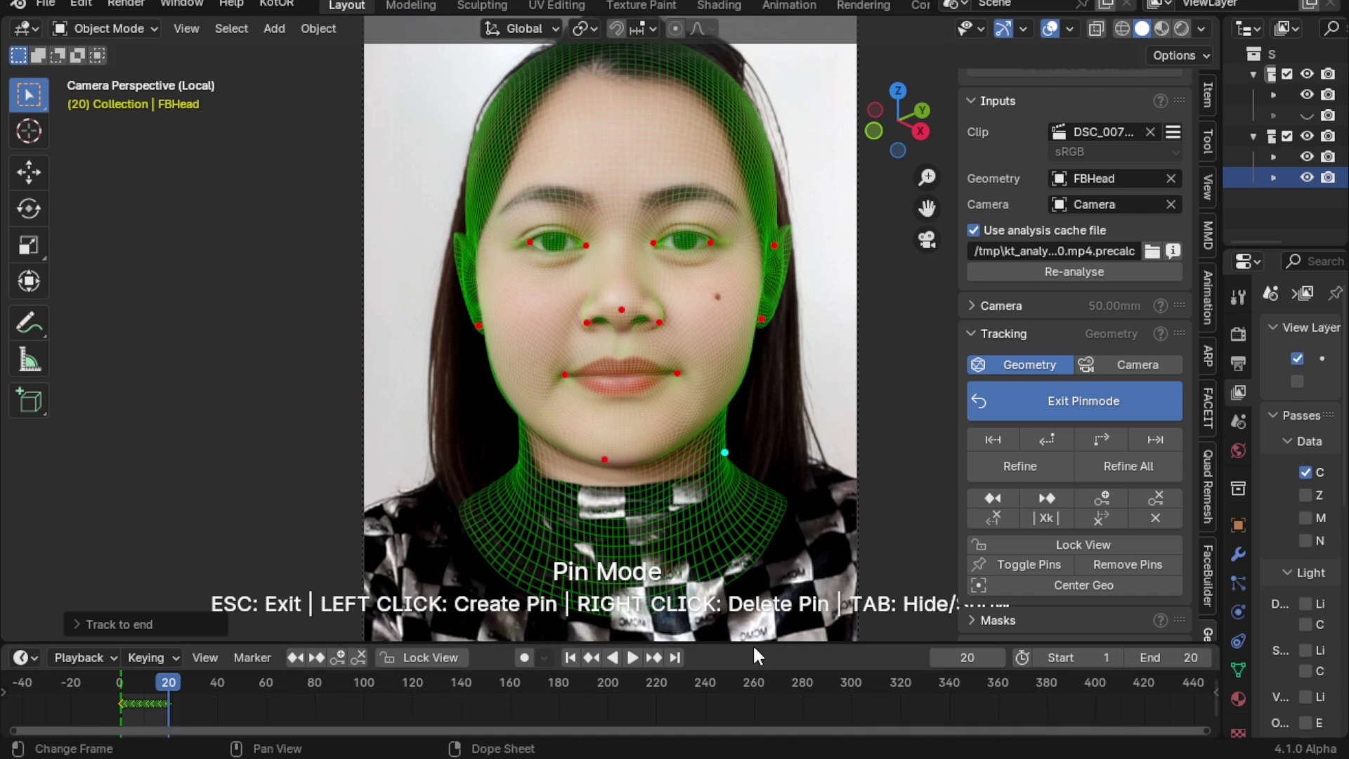
pyautogui.moveTo(280, 716); pyautogui.dragTo(638, 707, button='middle')
pyautogui.scroll(3, 641, 702)
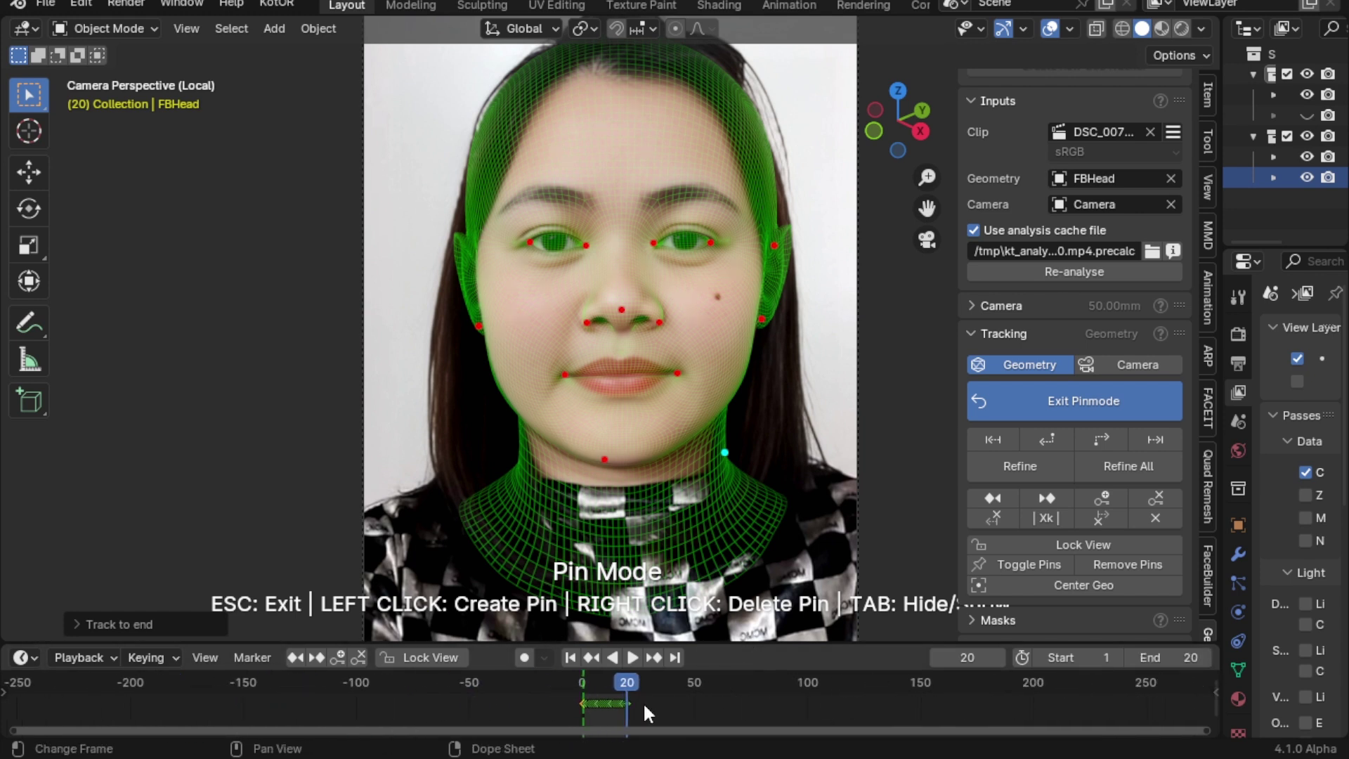
pyautogui.scroll(2, 648, 685)
# - Play back the tracked frames, scrub the playhead, then stop on frame 2
pyautogui.press('space')
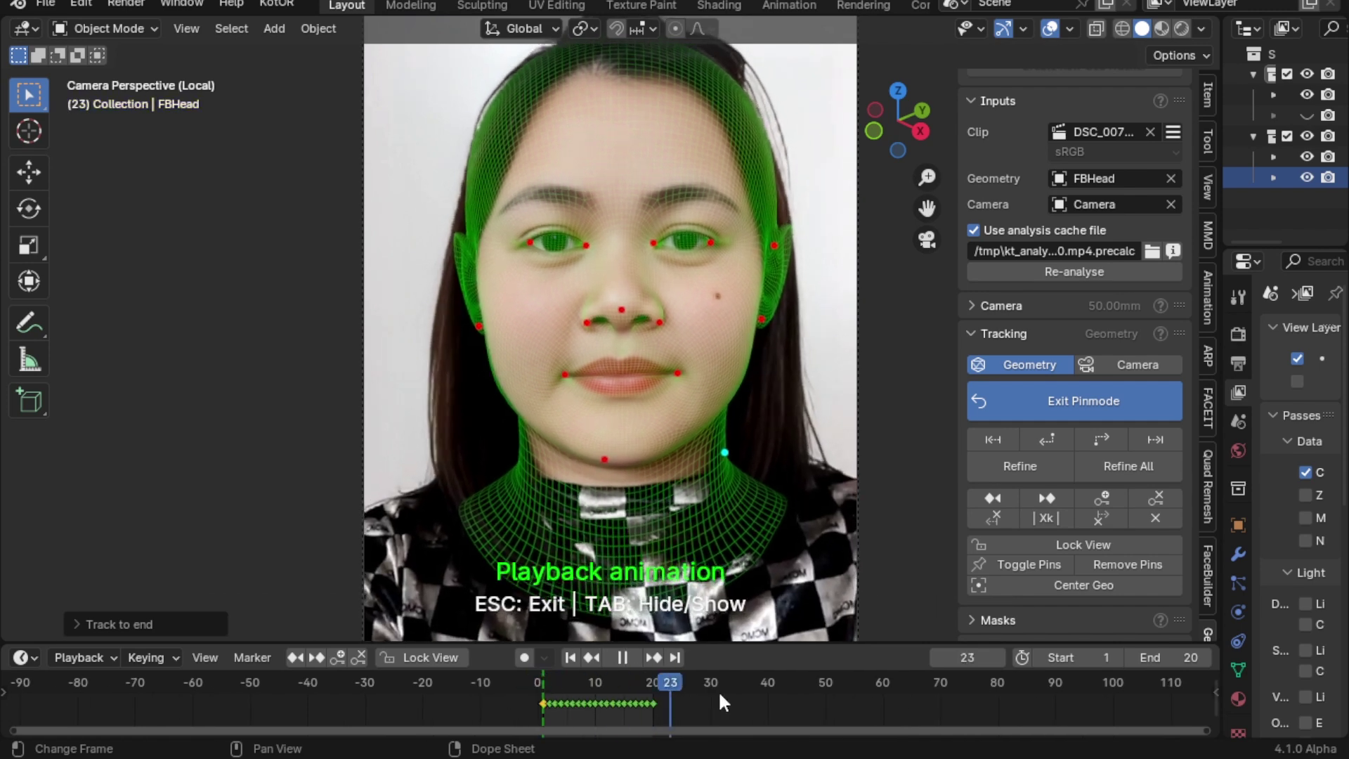
pyautogui.click(520, 690)
pyautogui.moveTo(520, 690); pyautogui.dragTo(684, 689)
pyautogui.press('space')
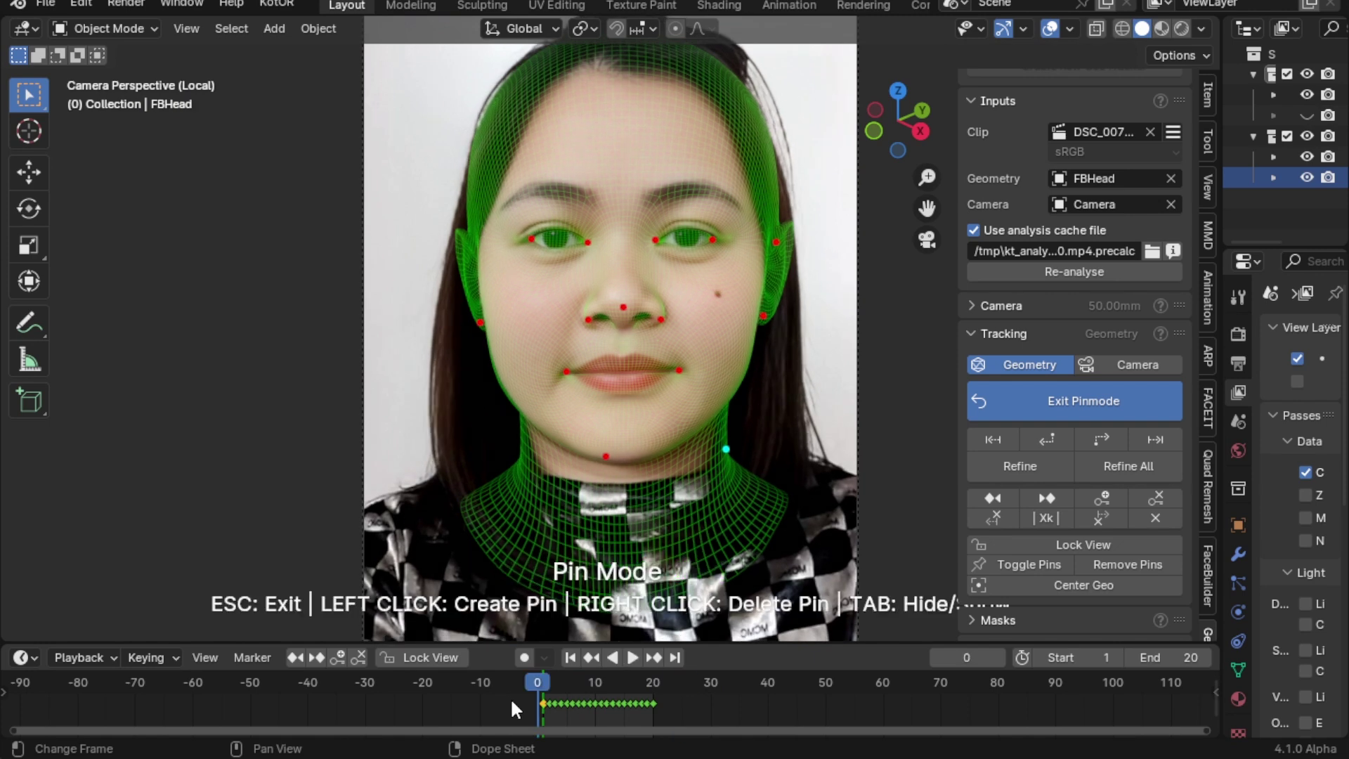
pyautogui.press('Right')
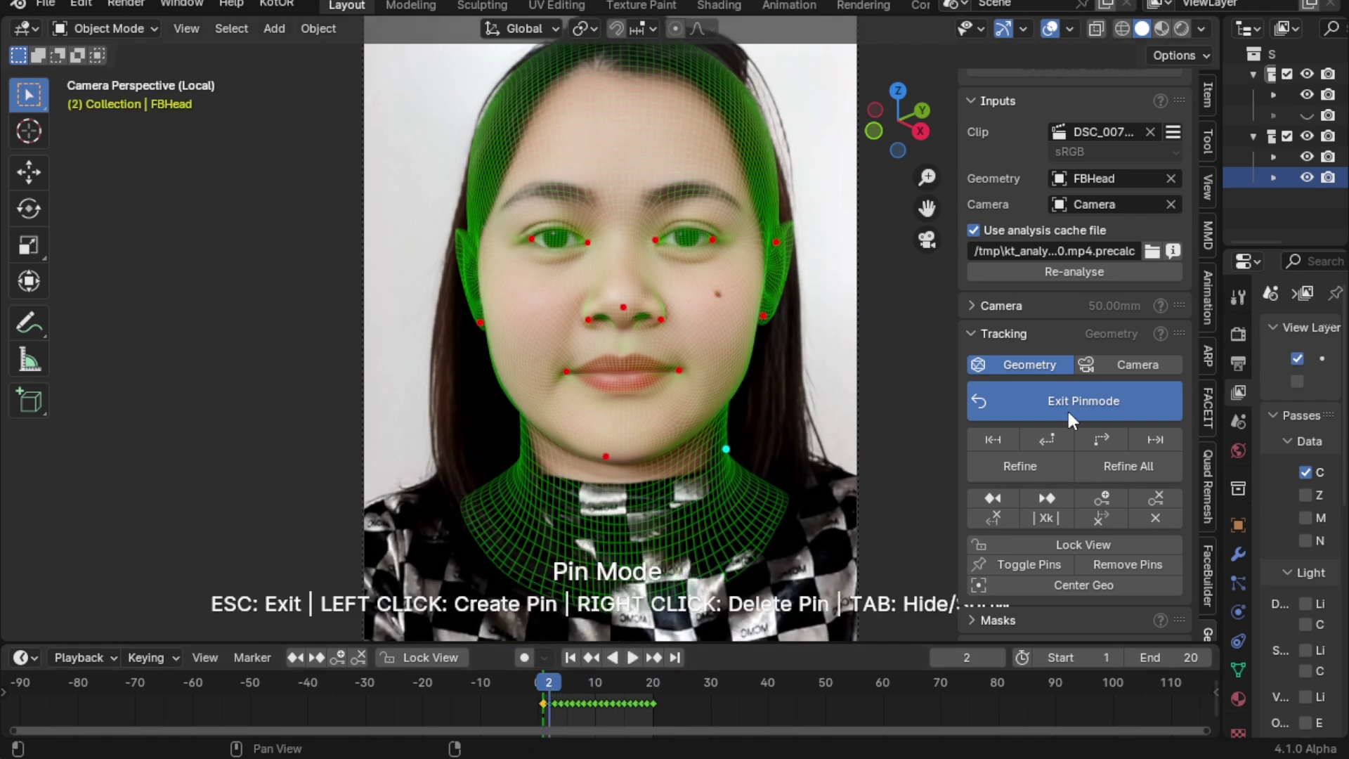
# - Collapse GeoTracker's Appearance settings and expand its Scene settings
pyautogui.scroll(-5, 1085, 471)
pyautogui.scroll(-3, 1098, 511)
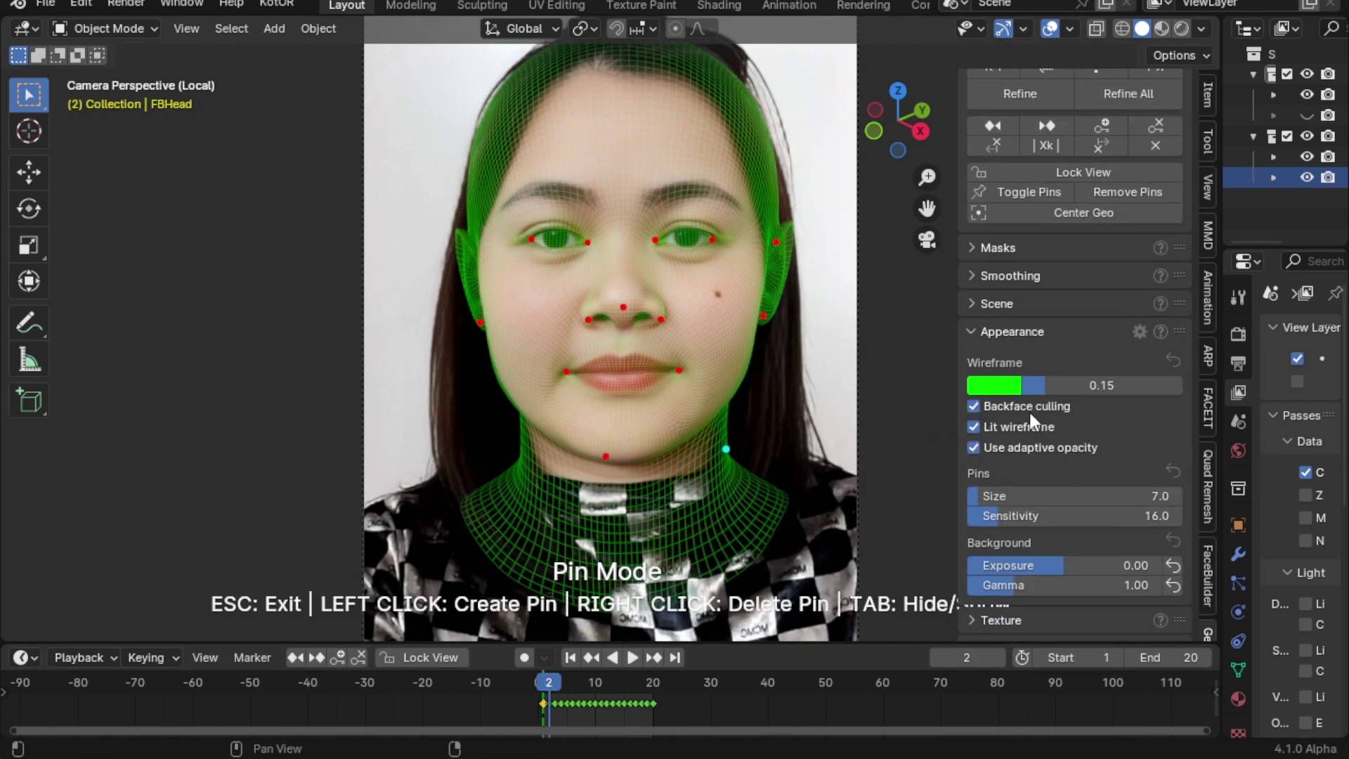
pyautogui.click(976, 330)
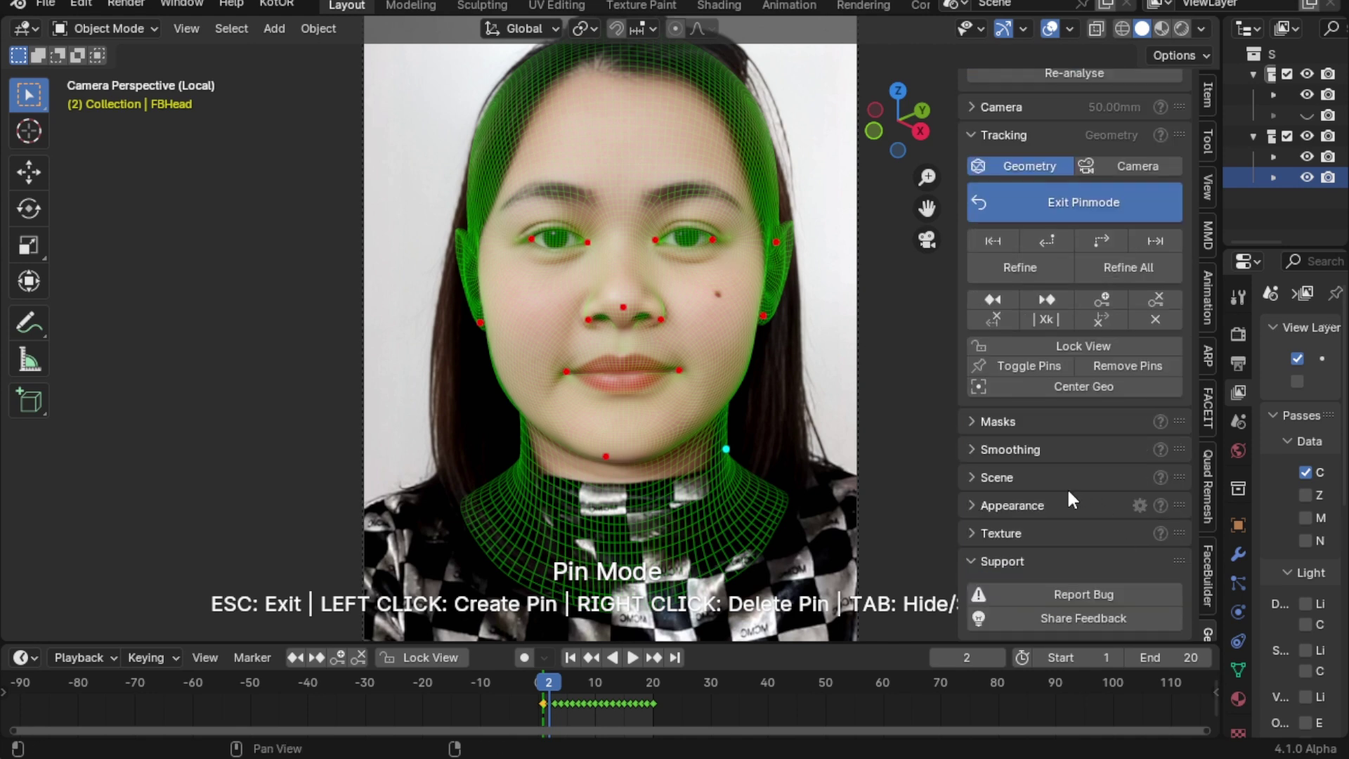
pyautogui.click(975, 477)
# - Export the tracked motion as a linked gtEmpty and widen the Properties area
pyautogui.scroll(-4, 1026, 470)
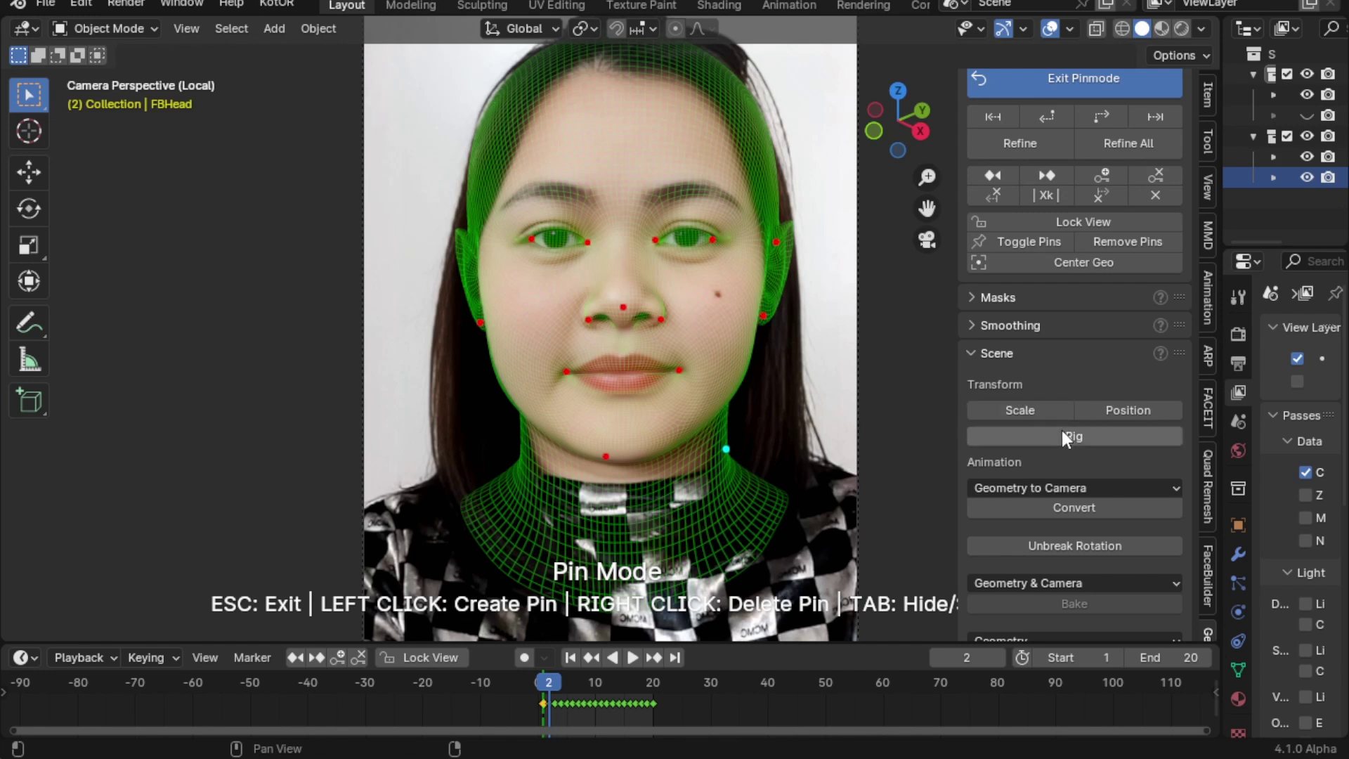
pyautogui.scroll(-5, 1044, 547)
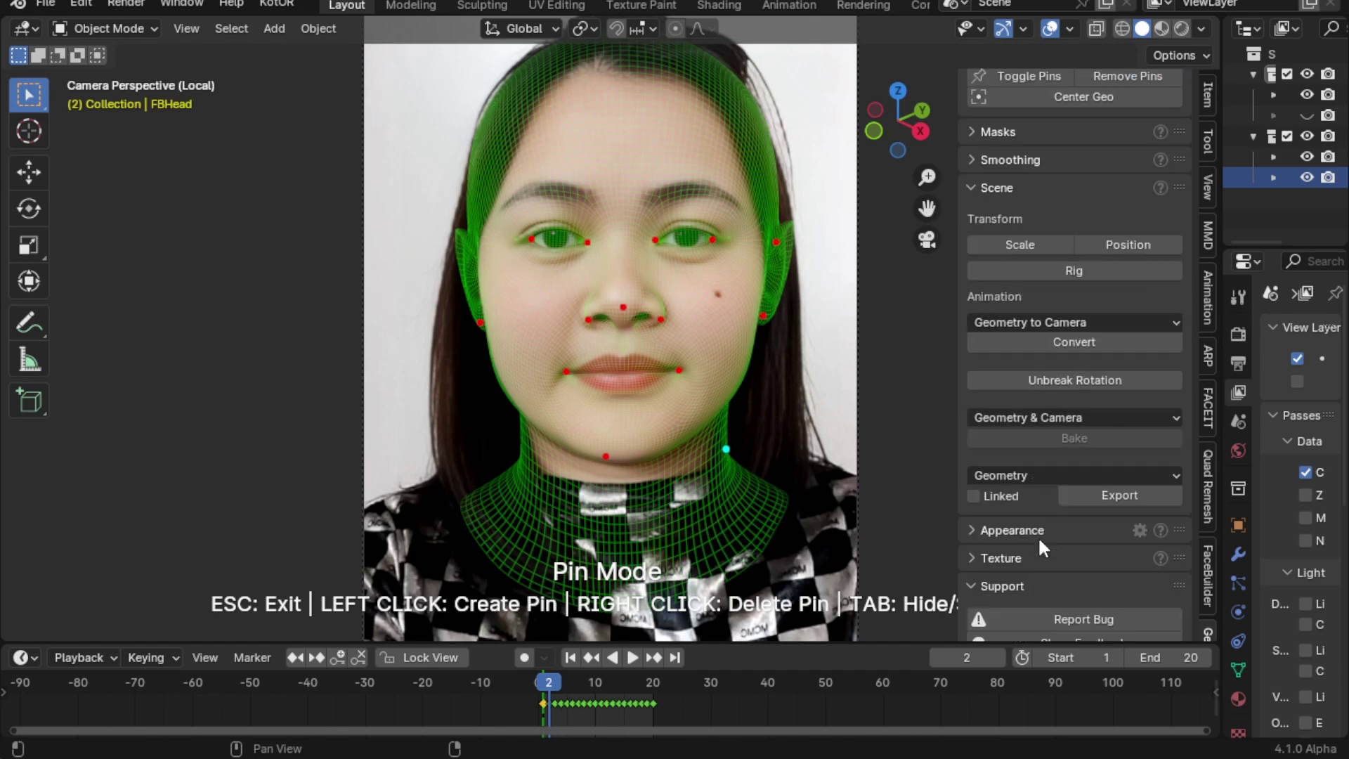
pyautogui.click(974, 496)
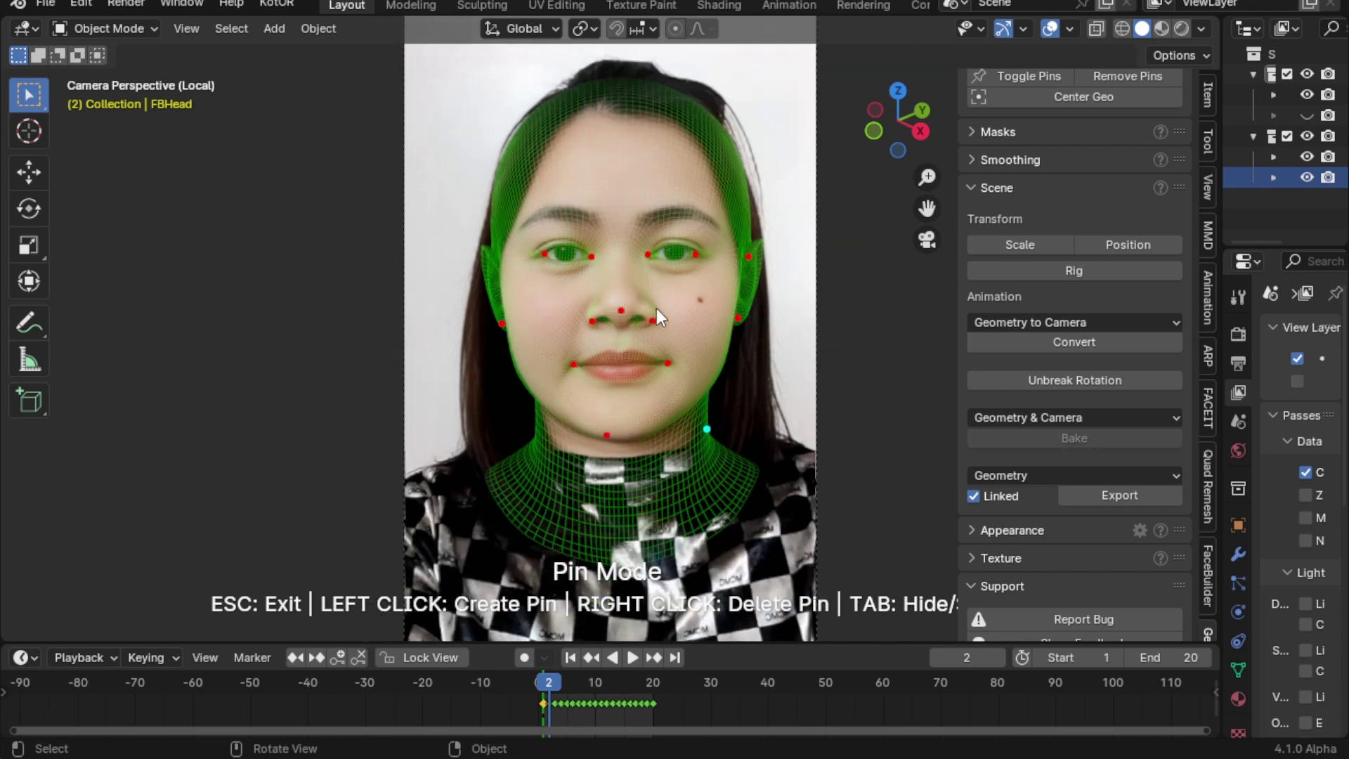
pyautogui.click(1123, 495)
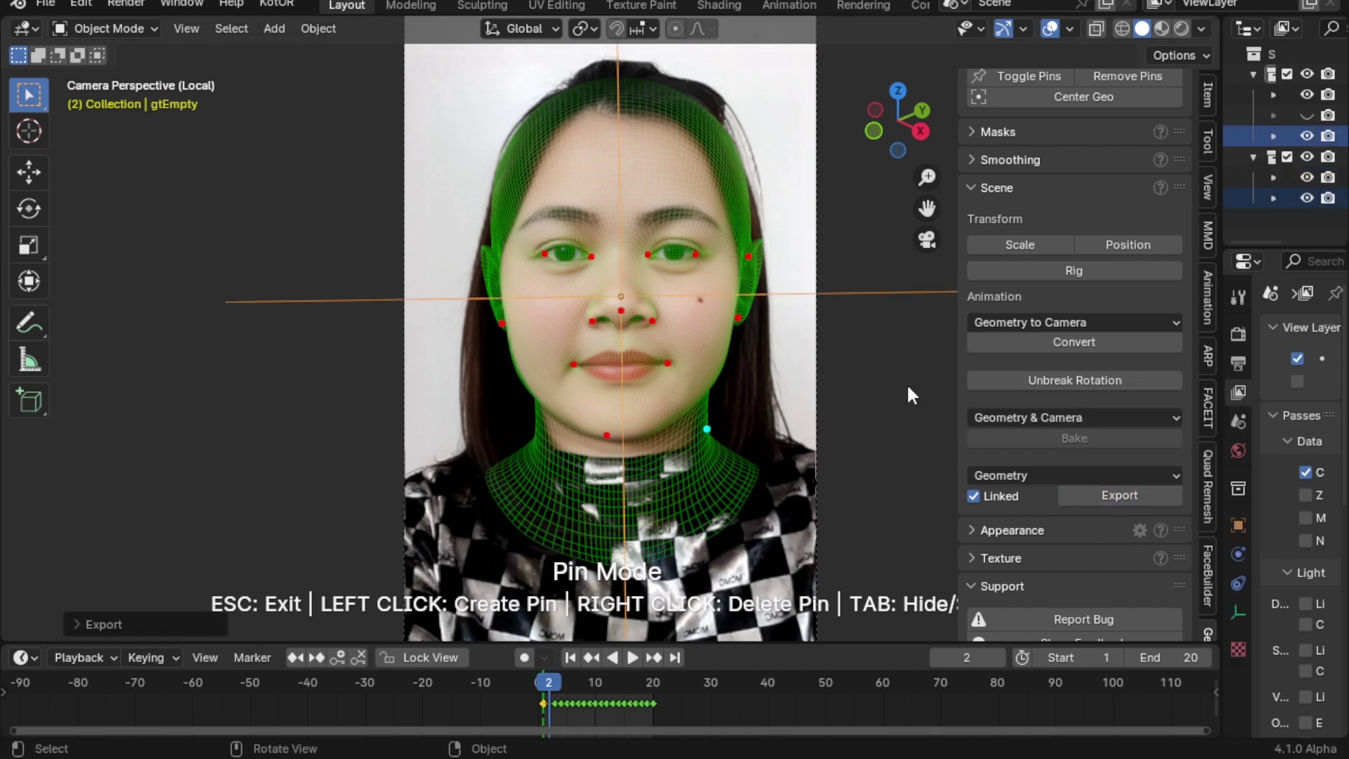
pyautogui.moveTo(1220, 410); pyautogui.dragTo(969, 316)
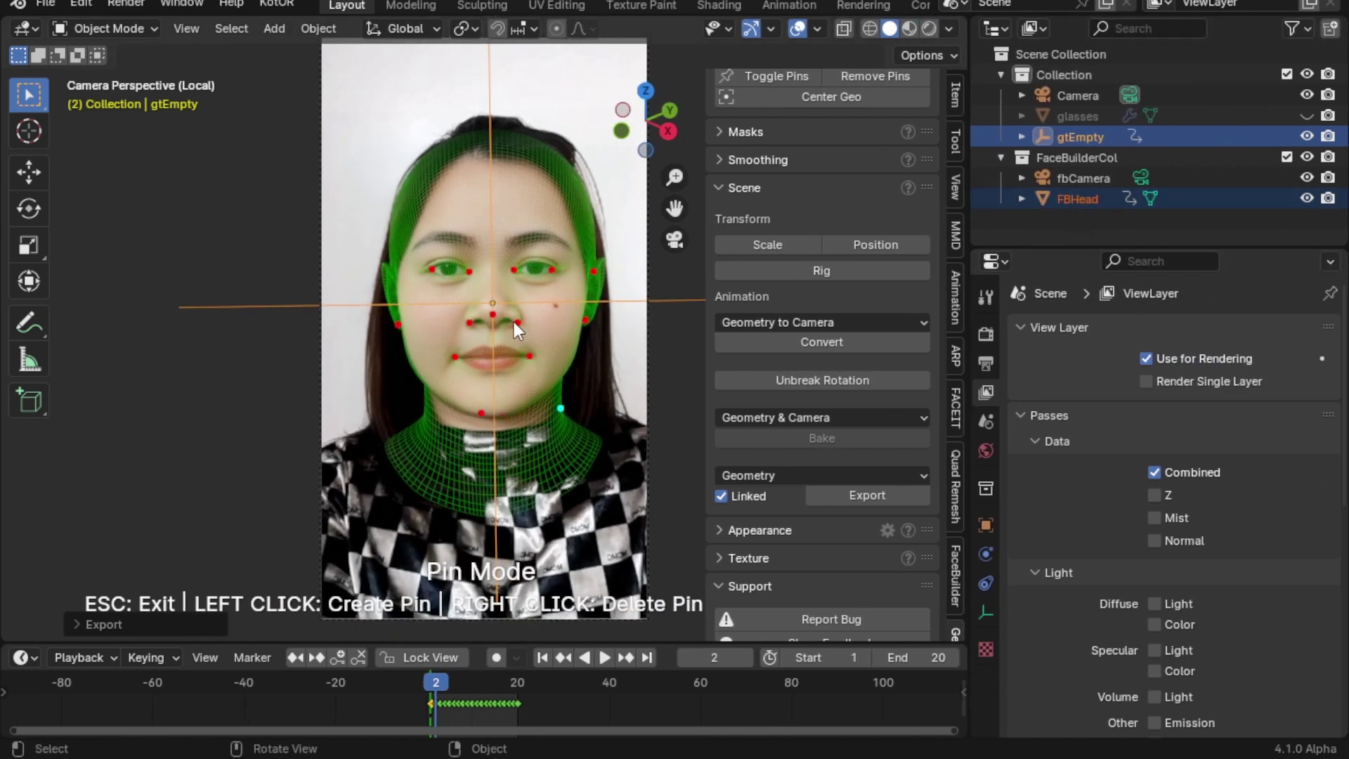
pyautogui.scroll(2, 677, 320)
pyautogui.scroll(3, 822, 182)
pyautogui.scroll(2, 833, 209)
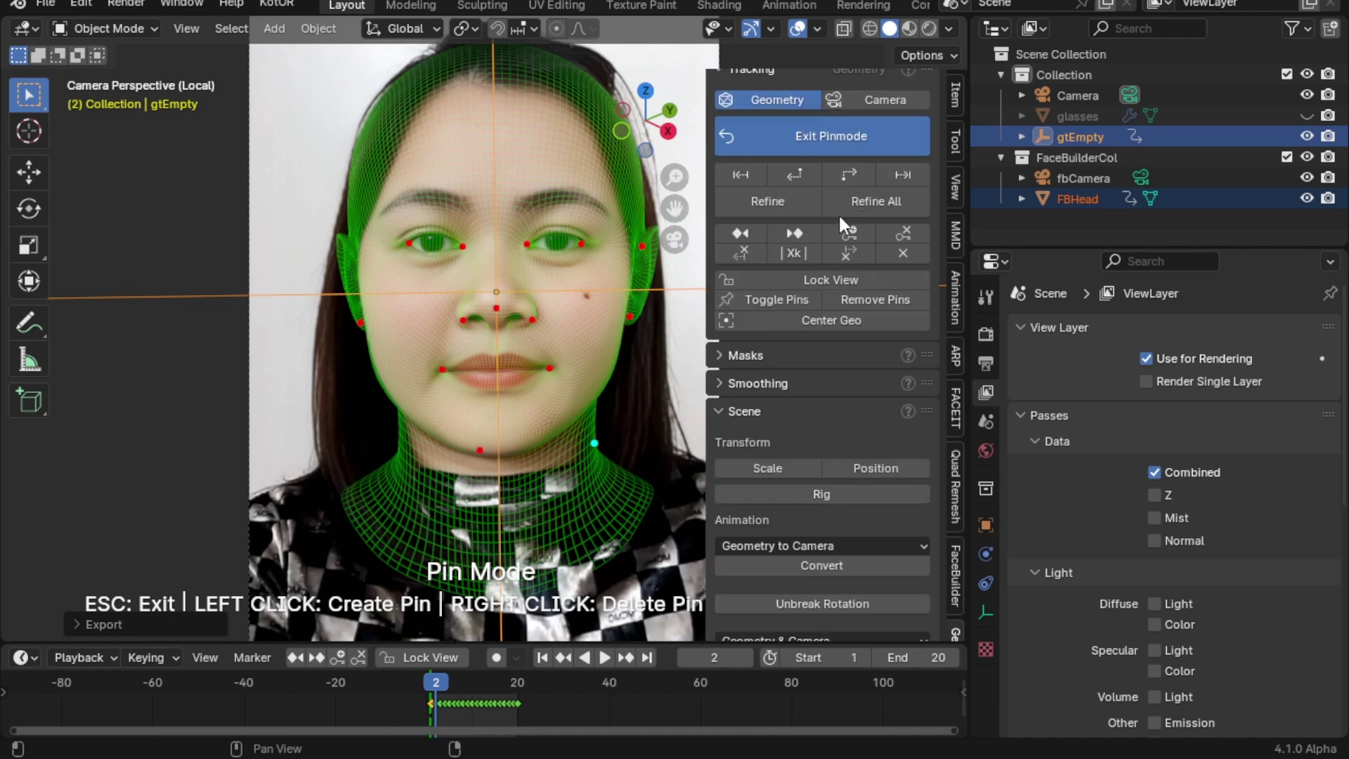
pyautogui.scroll(2, 838, 213)
# - Exit pin mode and orbit the view to see the head and camera
pyautogui.click(787, 210)
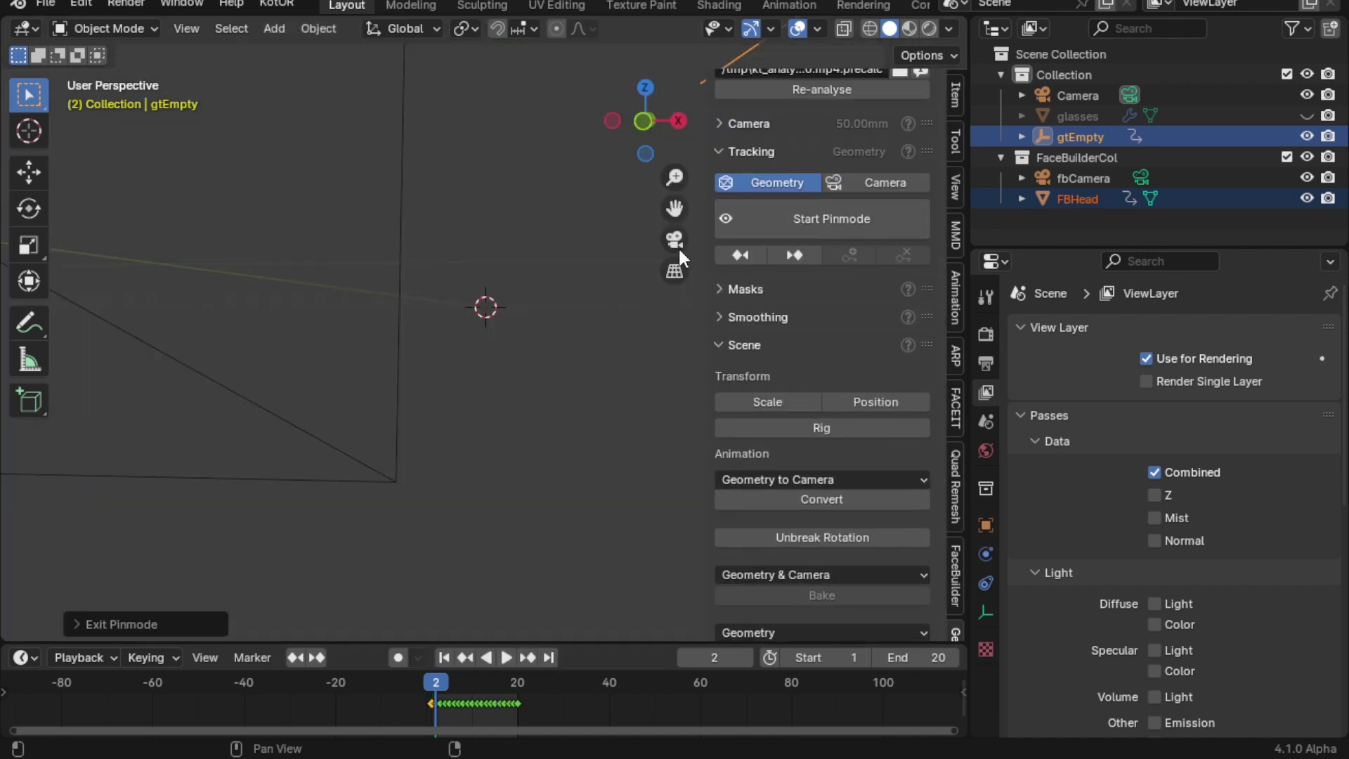
pyautogui.scroll(-4, 538, 328)
pyautogui.moveTo(533, 339)
pyautogui.mouseDown(button='middle')
pyautogui.moveTo(431, 390)
pyautogui.moveTo(450, 386)
pyautogui.mouseUp(button='middle')
pyautogui.scroll(6, 537, 364)
pyautogui.scroll(-4, 541, 364)
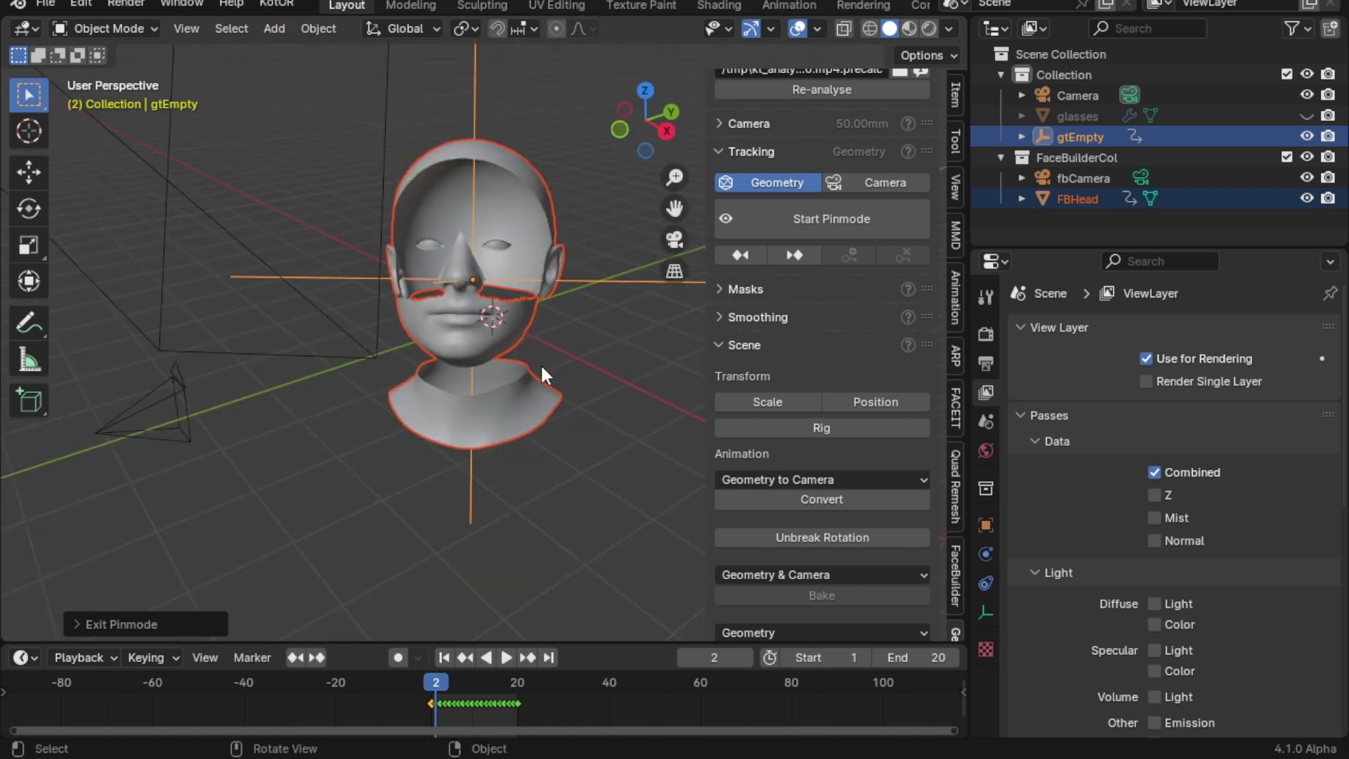
# - Re-enable the NeckUpper part in FBHead's FaceBuilder model settings
pyautogui.click(956, 572)
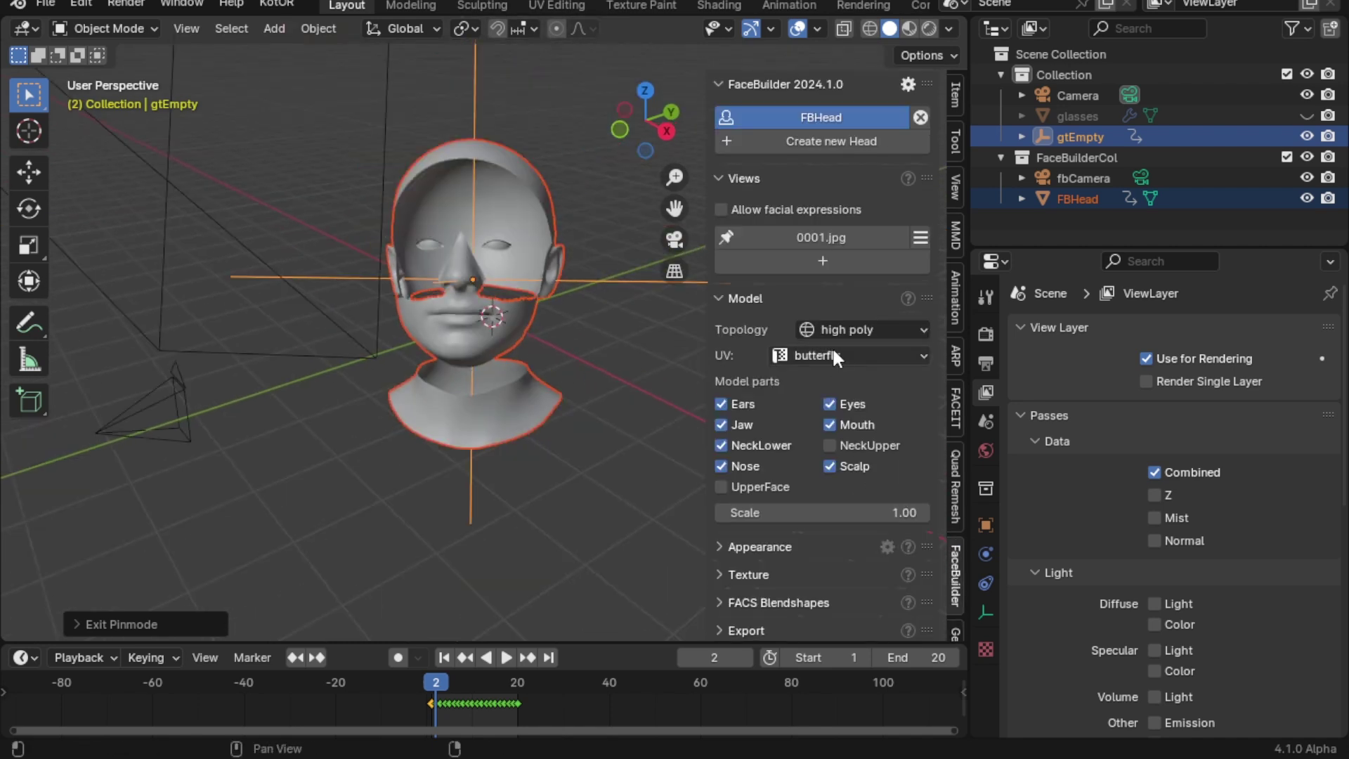
pyautogui.click(830, 446)
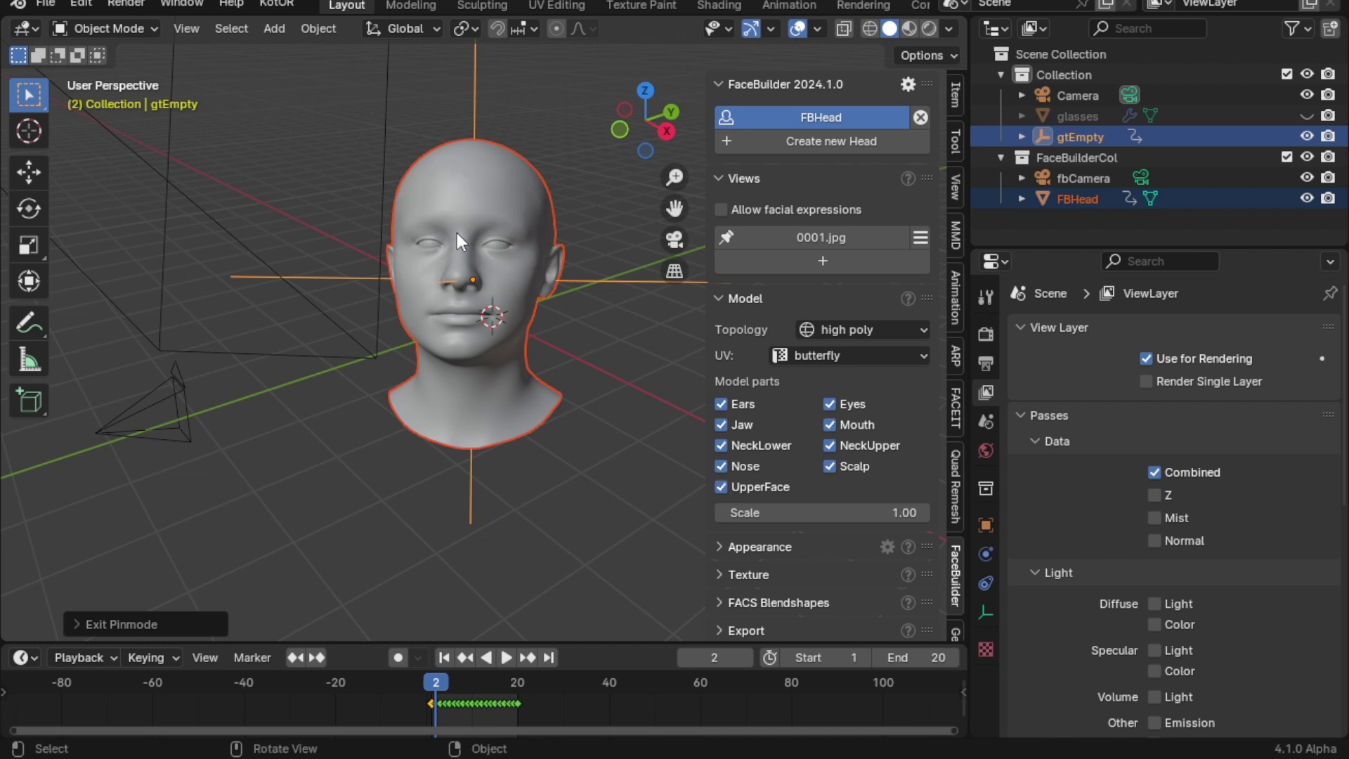
pyautogui.scroll(5, 611, 432)
pyautogui.scroll(-3, 618, 418)
pyautogui.scroll(3, 625, 404)
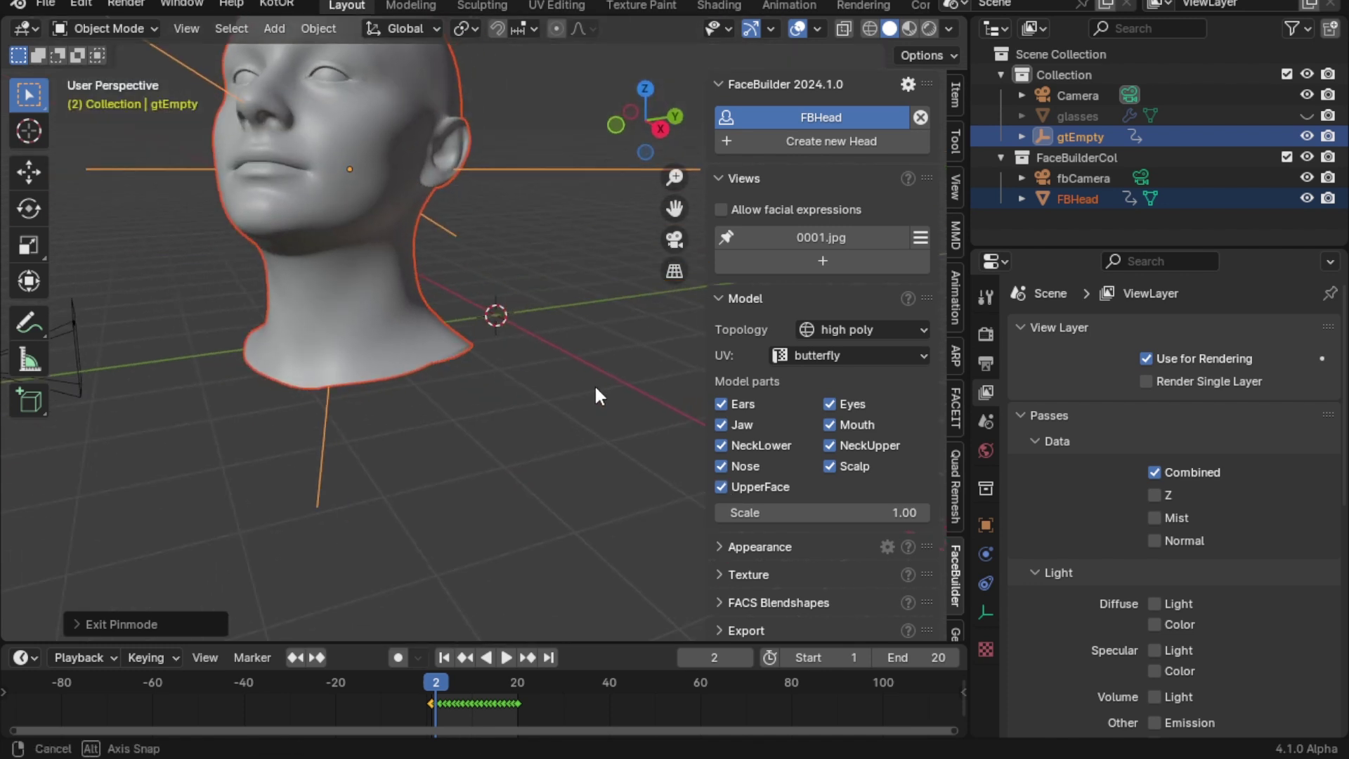
pyautogui.scroll(-3, 617, 403)
pyautogui.scroll(-2, 605, 397)
pyautogui.scroll(1, 610, 411)
# - Deselect the head and gtEmpty and orbit to a three-quarter view
pyautogui.click(610, 412)
pyautogui.scroll(-3, 625, 422)
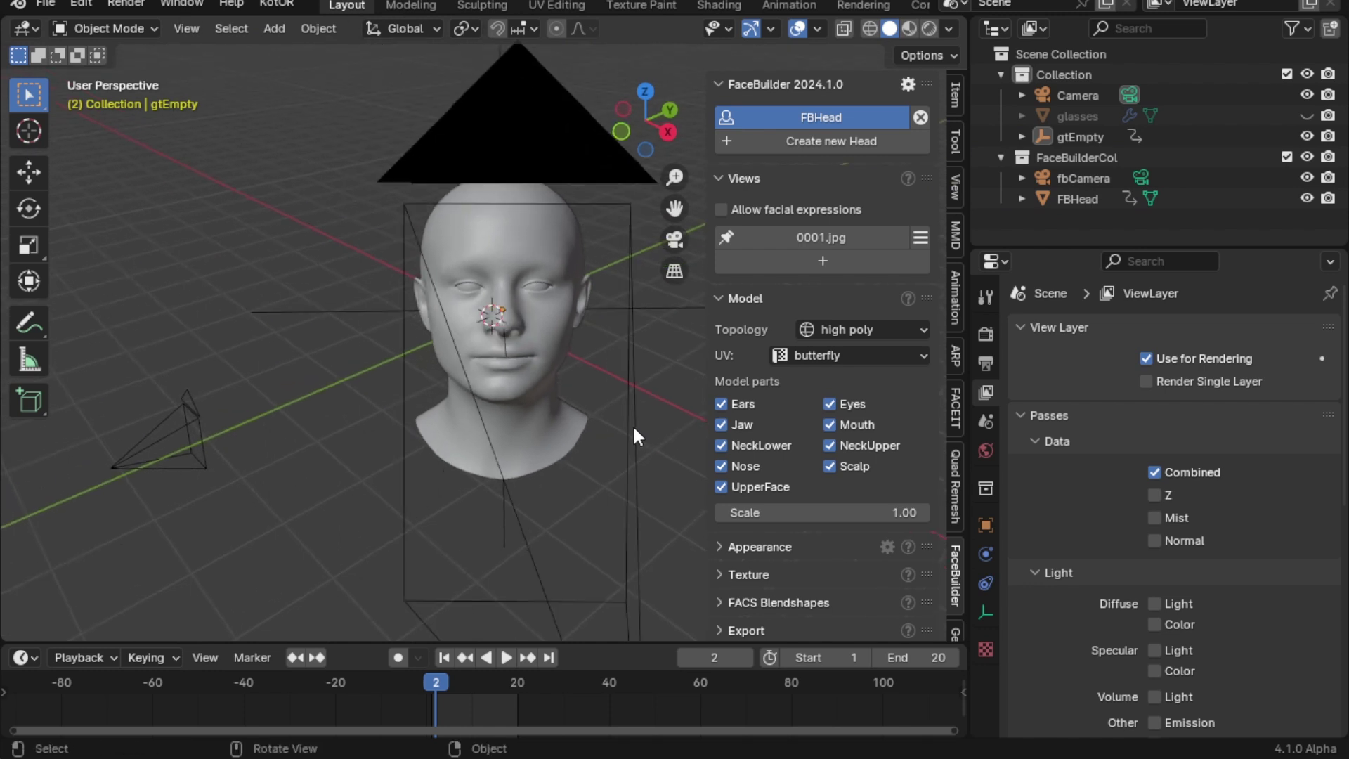
pyautogui.scroll(4, 607, 400)
pyautogui.scroll(1, 602, 395)
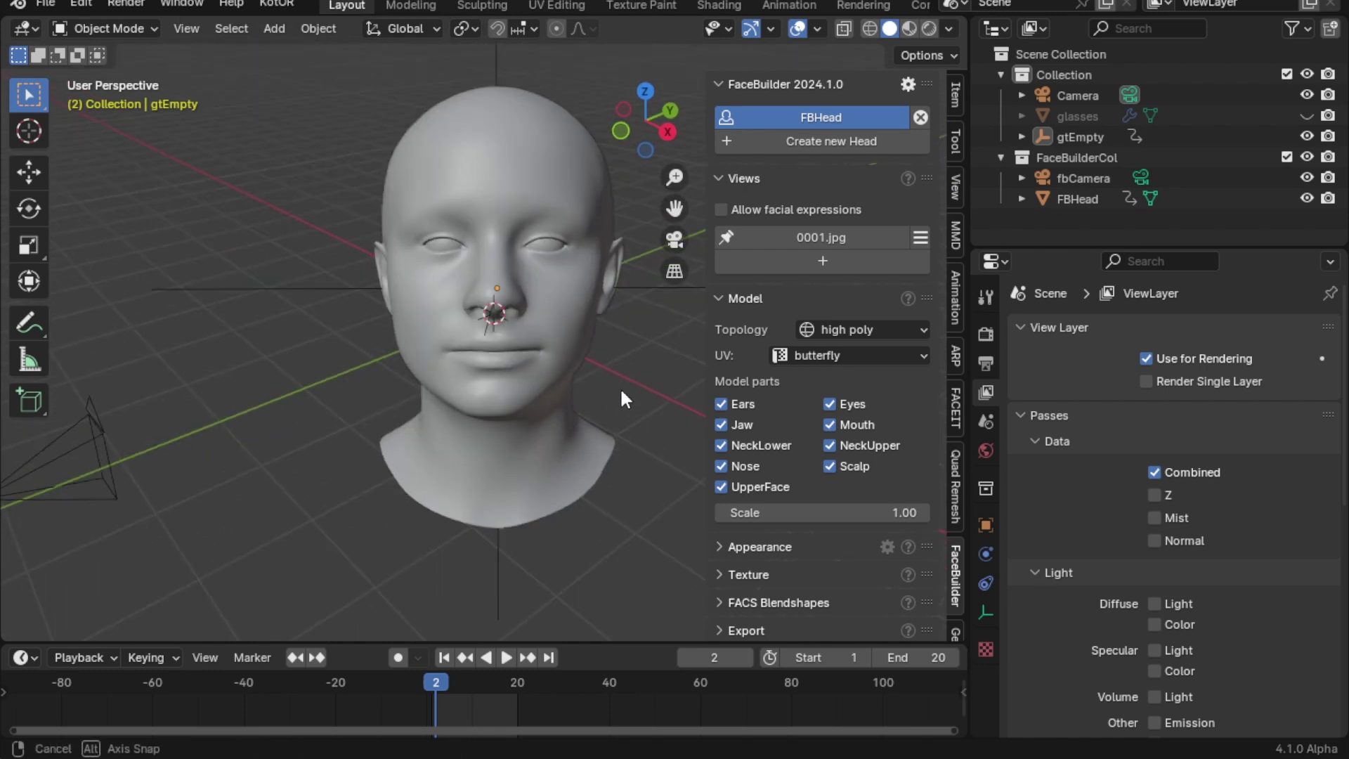
pyautogui.moveTo(619, 387); pyautogui.dragTo(604, 377, button='middle')
pyautogui.scroll(-3, 612, 390)
# - Play through the tracked frames, return to frame 0, and hide the FaceBuilder panel
pyautogui.press('Right')
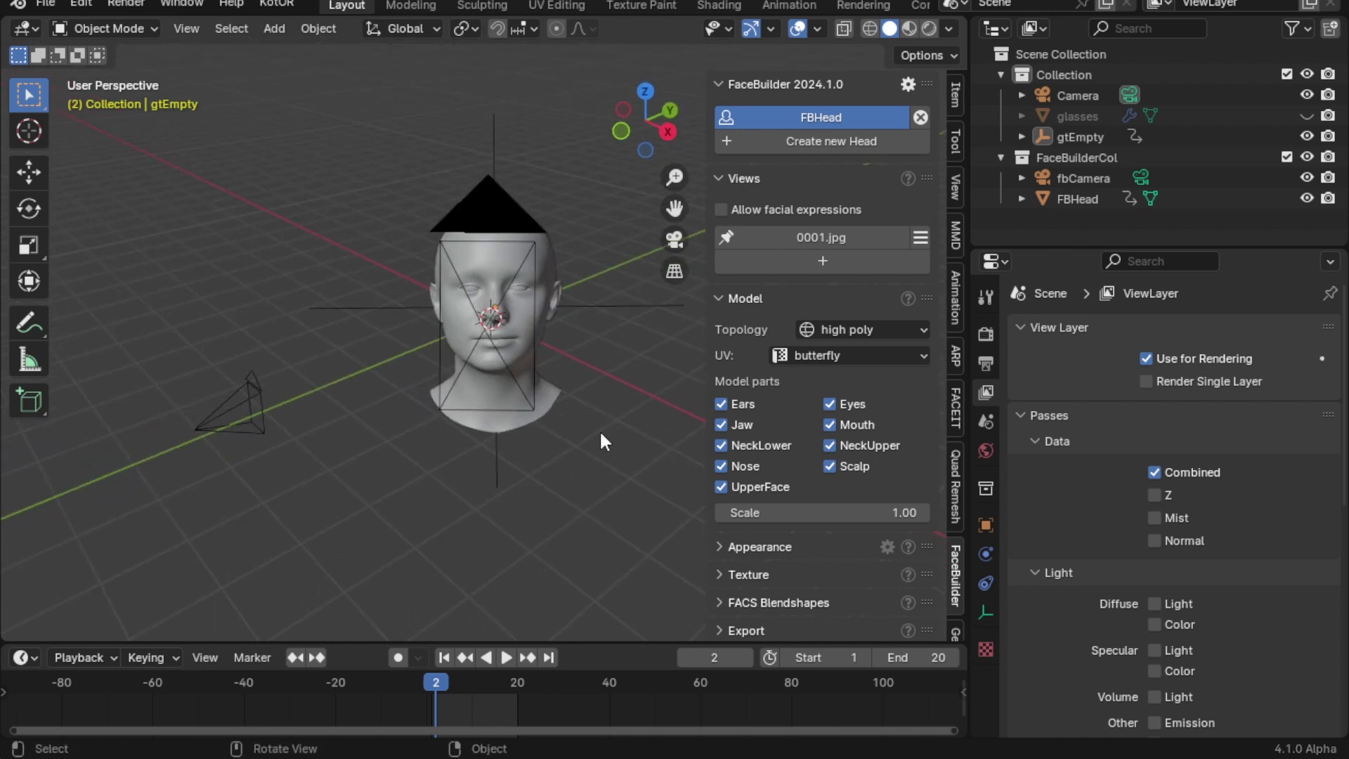
pyautogui.moveTo(432, 681)
pyautogui.mouseDown()
pyautogui.moveTo(460, 680)
pyautogui.moveTo(421, 681)
pyautogui.mouseUp()
pyautogui.moveTo(450, 555)
pyautogui.mouseDown(button='middle')
pyautogui.moveTo(461, 482)
pyautogui.moveTo(499, 483)
pyautogui.mouseUp(button='middle')
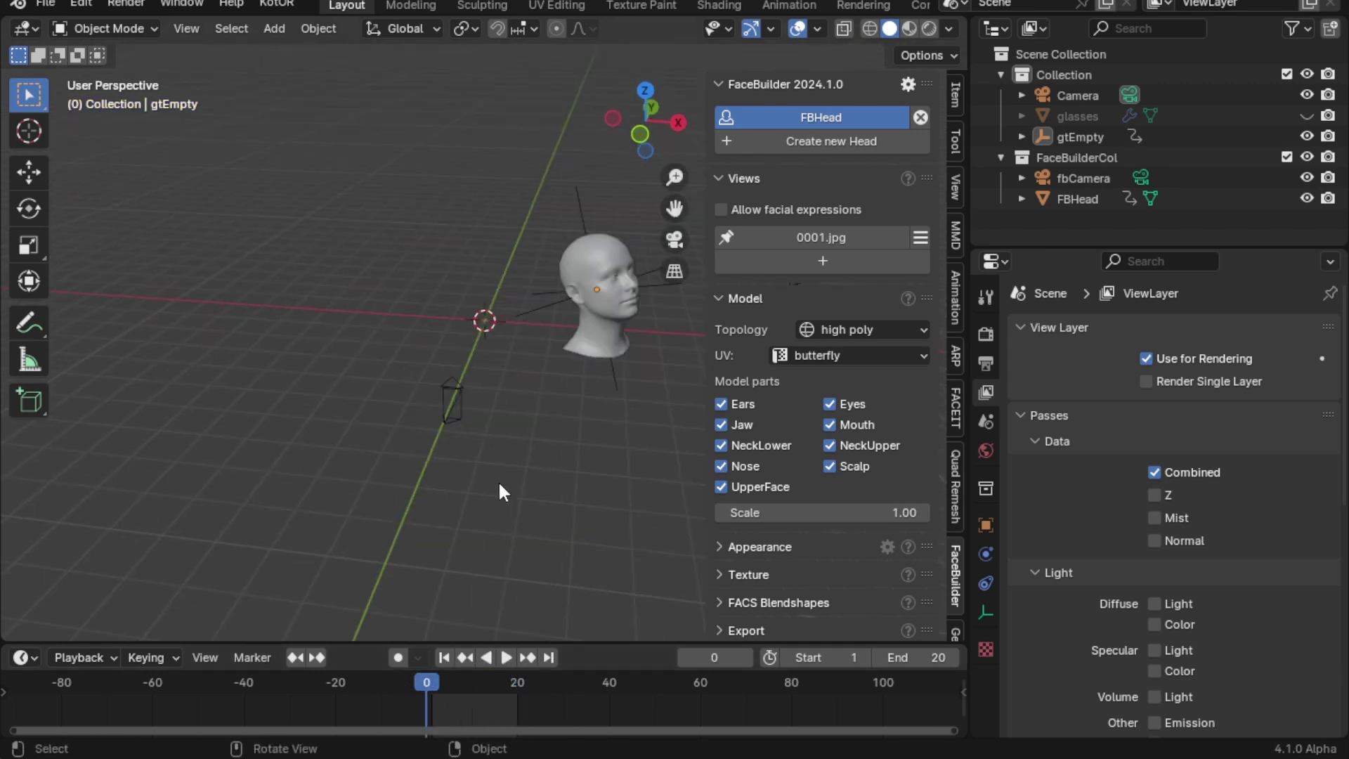
pyautogui.moveTo(424, 692)
pyautogui.mouseDown()
pyautogui.moveTo(488, 696)
pyautogui.moveTo(425, 687)
pyautogui.mouseUp()
pyautogui.click(496, 657)
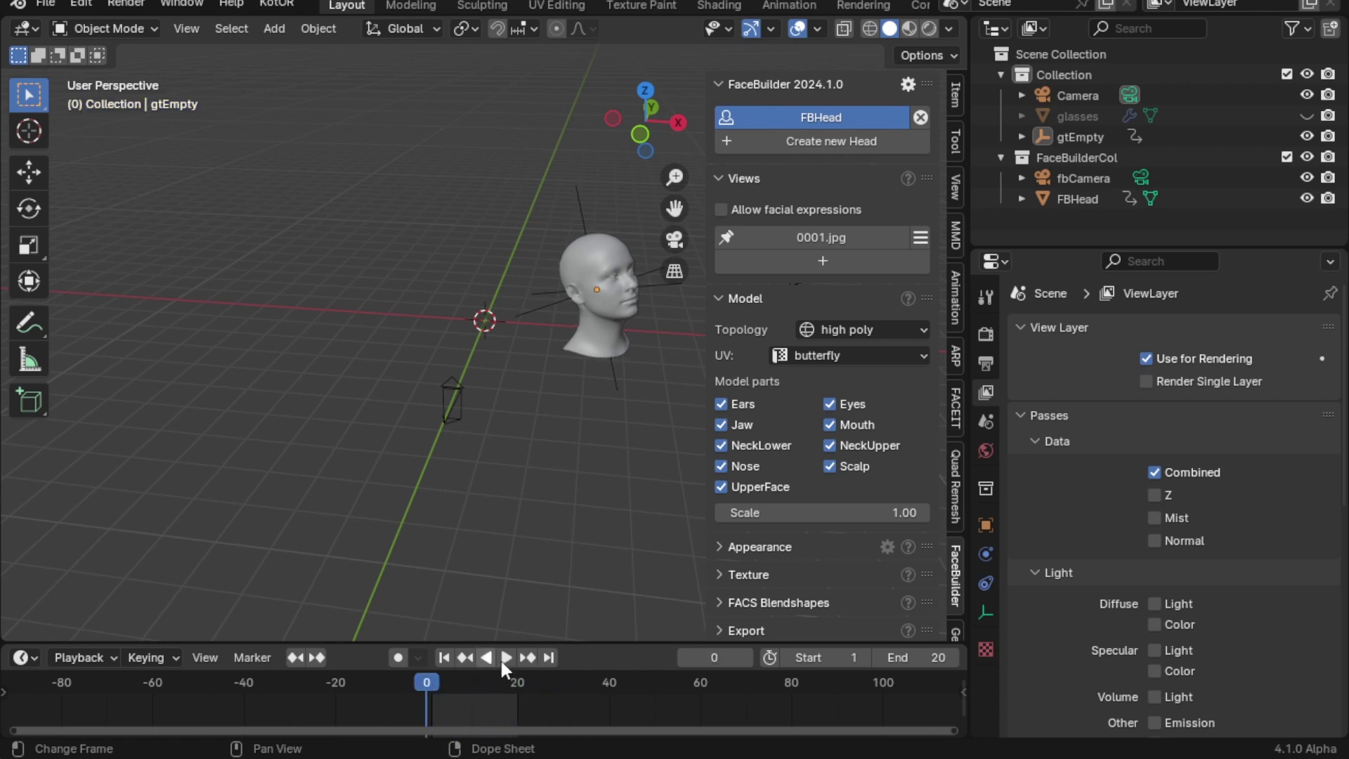
pyautogui.moveTo(670, 466)
pyautogui.keyDown('shift'); pyautogui.mouseDown(button='middle')
pyautogui.moveTo(538, 466)
pyautogui.moveTo(558, 476)
pyautogui.mouseUp(button='middle'); pyautogui.keyUp('shift')
pyautogui.scroll(5, 538, 466)
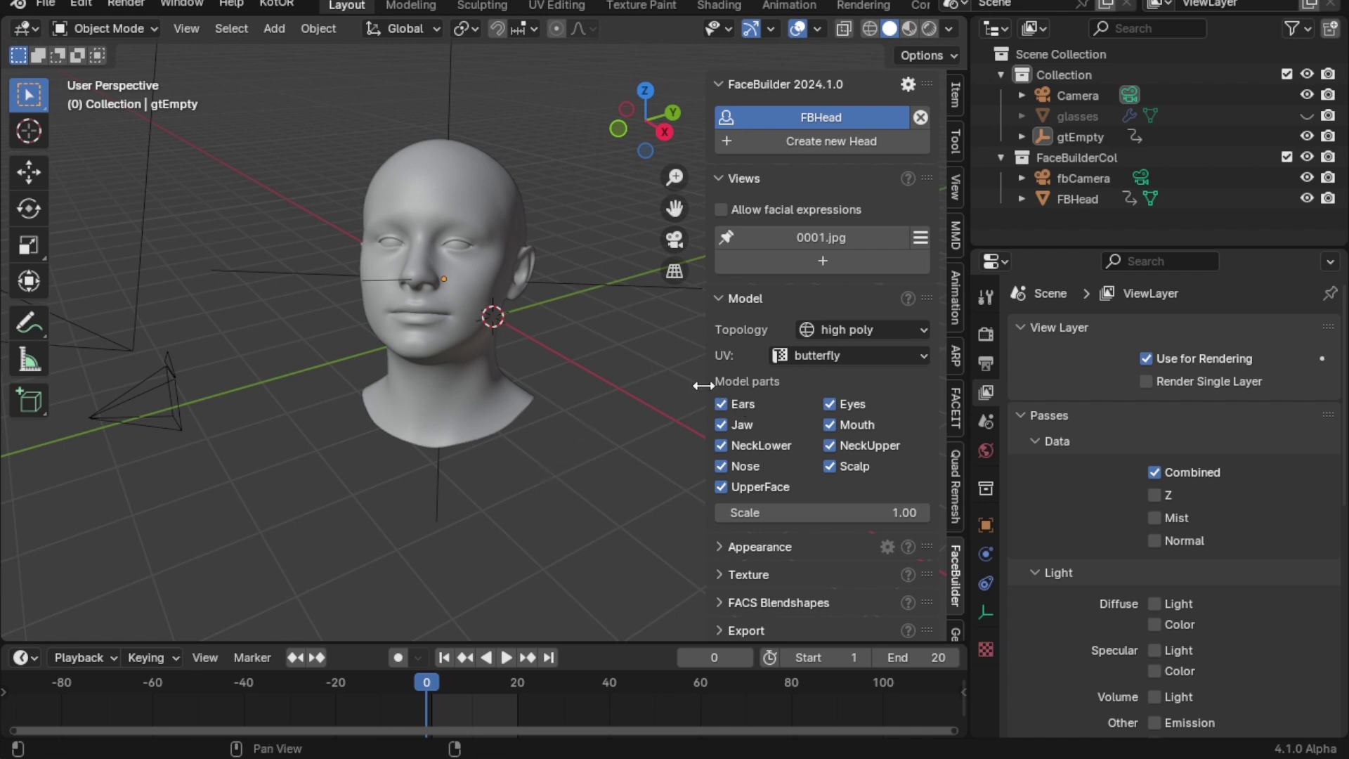
pyautogui.moveTo(703, 386); pyautogui.dragTo(941, 386)
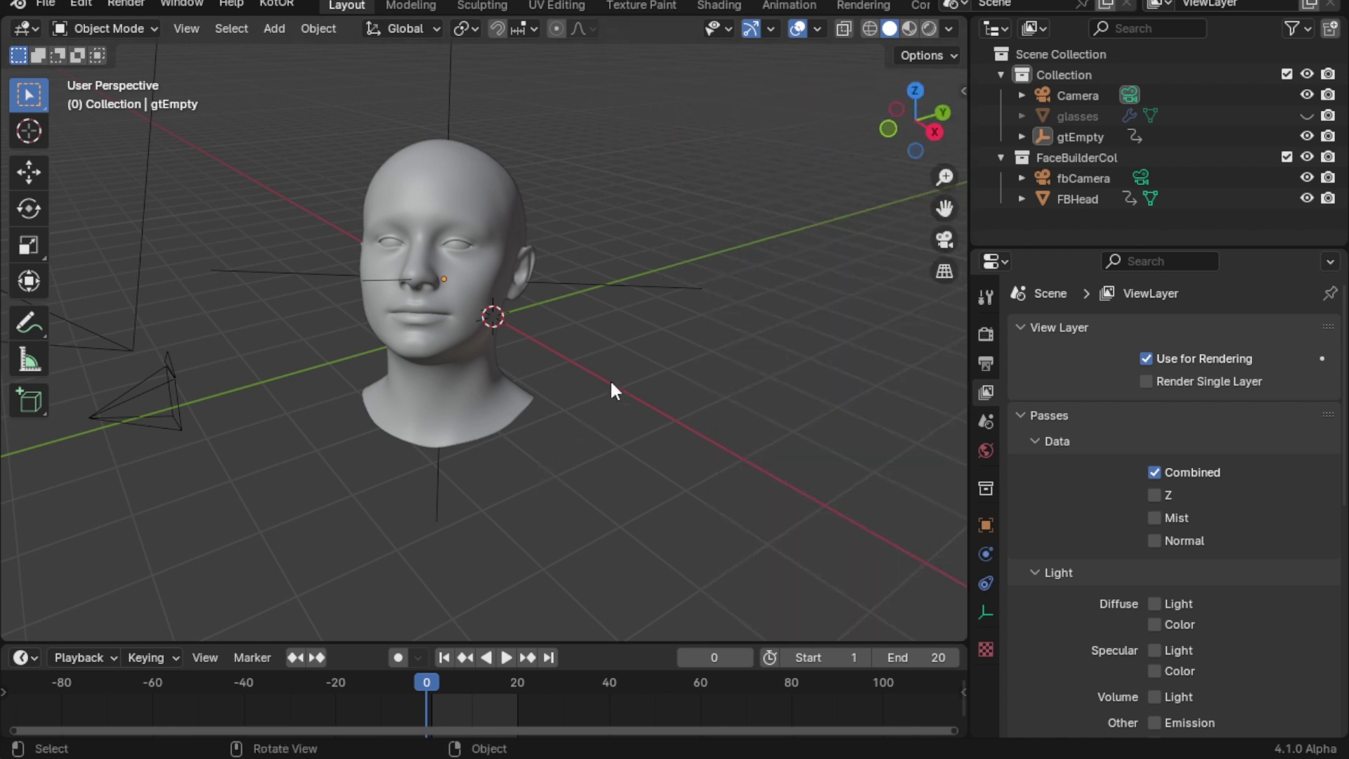
# - Select the glasses in the Outliner and make them visible
pyautogui.scroll(3, 610, 378)
pyautogui.scroll(2, 614, 399)
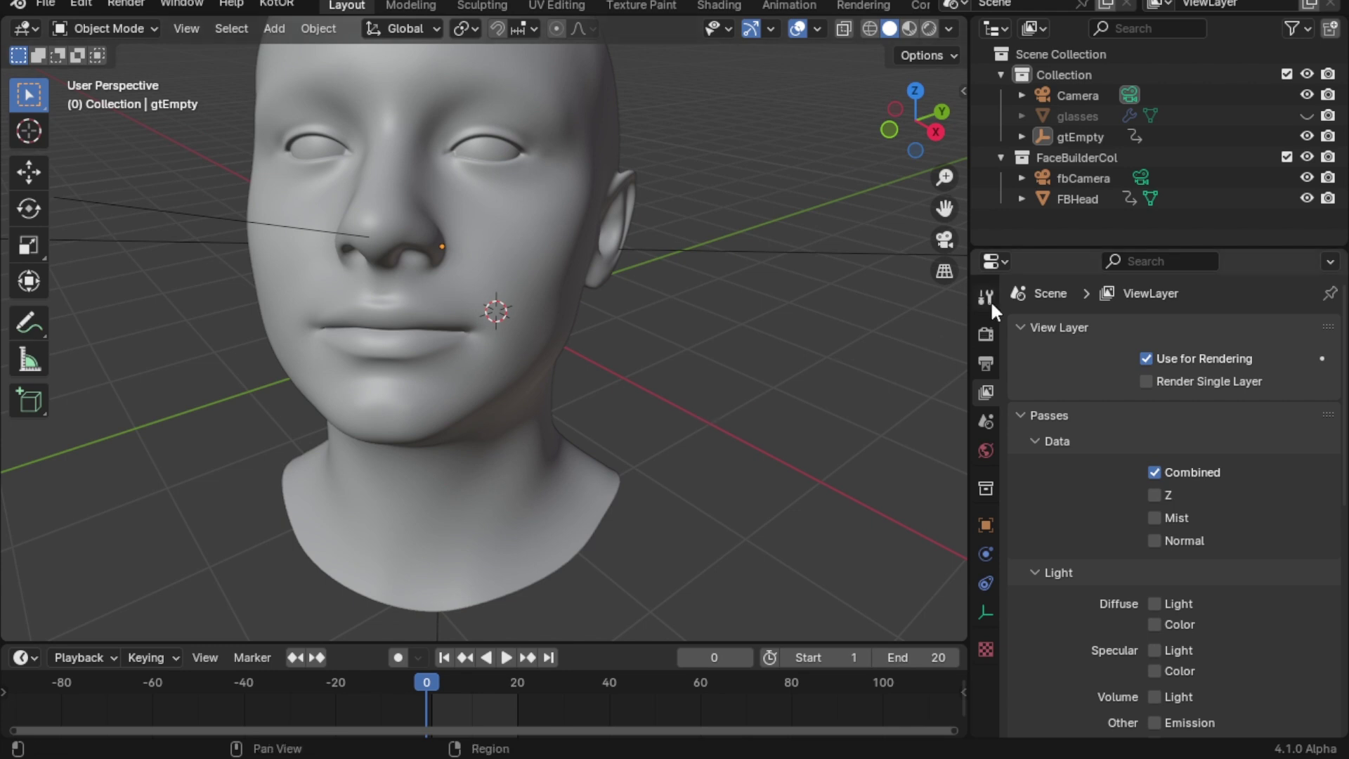
pyautogui.scroll(-2, 587, 386)
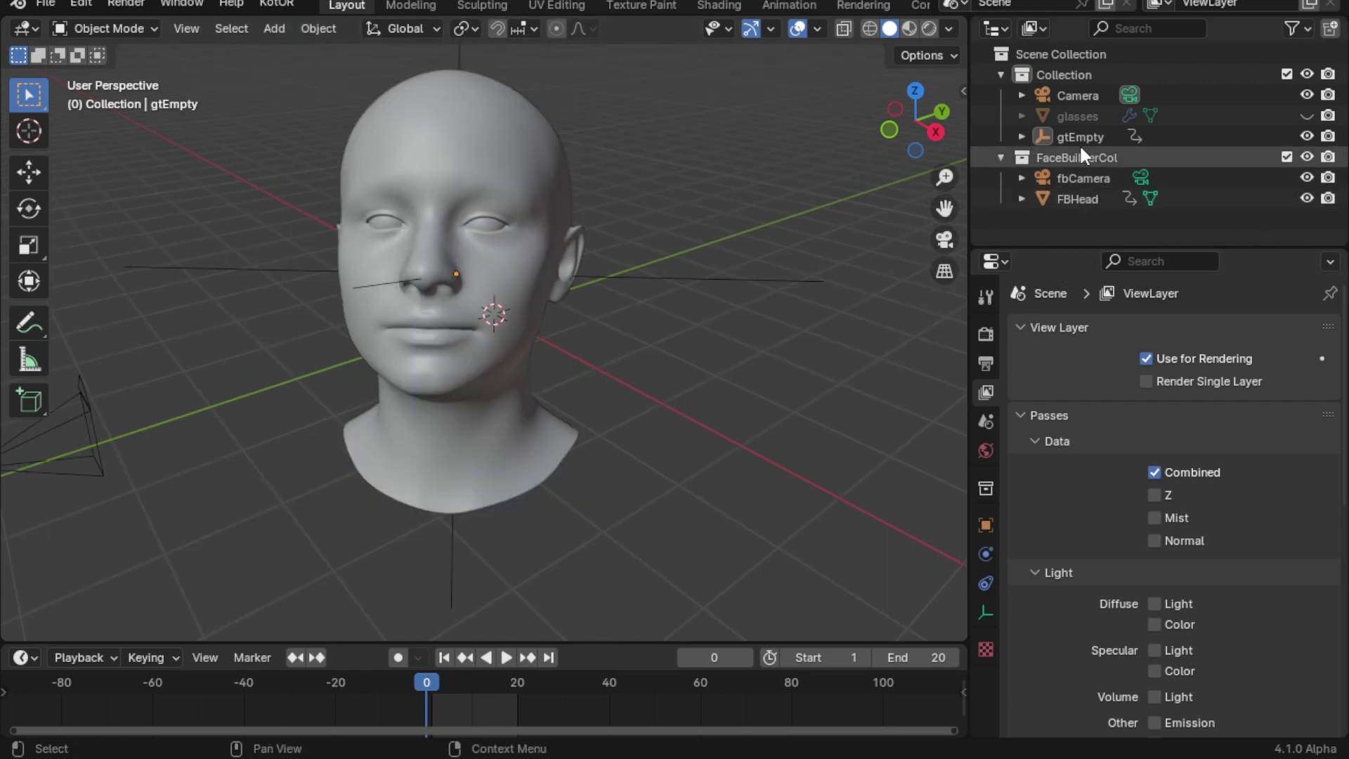
pyautogui.click(1073, 120)
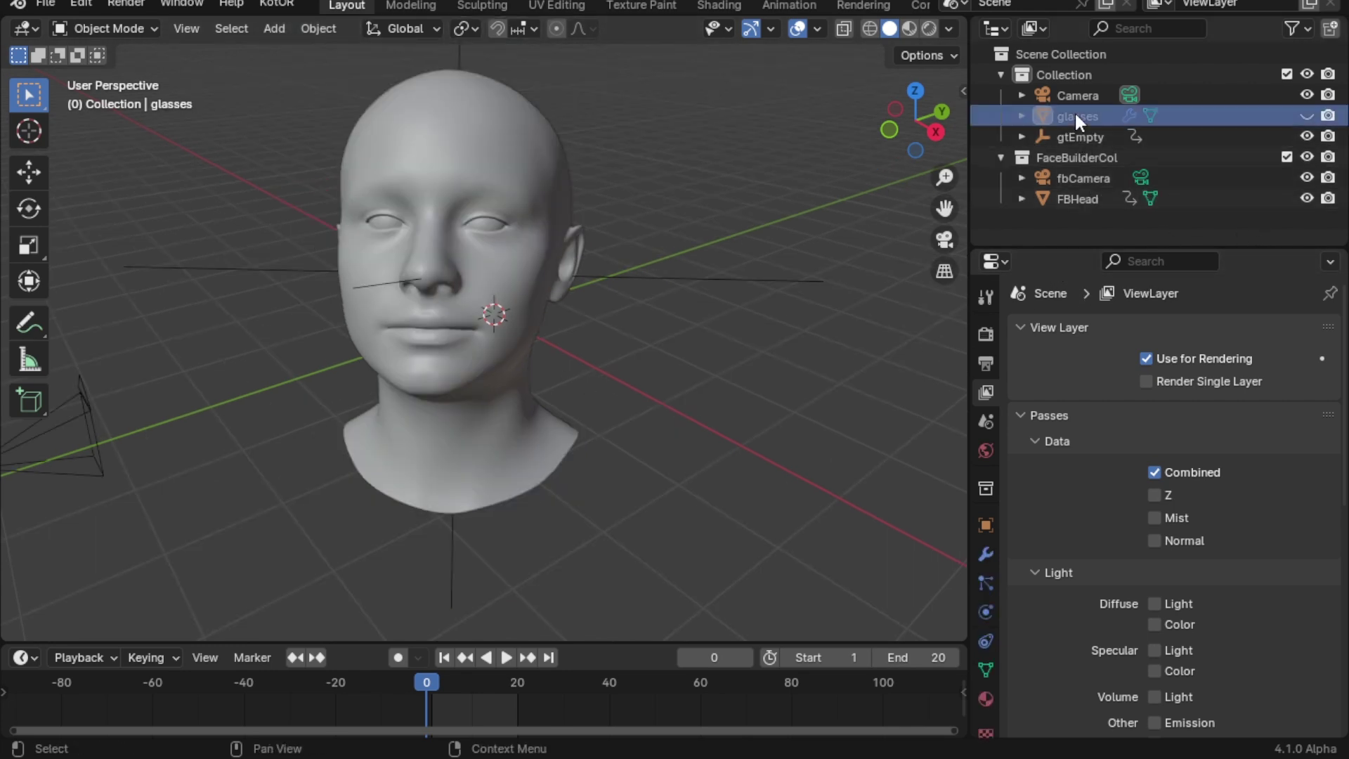
pyautogui.click(1308, 118)
pyautogui.scroll(-3, 663, 323)
pyautogui.scroll(-2, 672, 331)
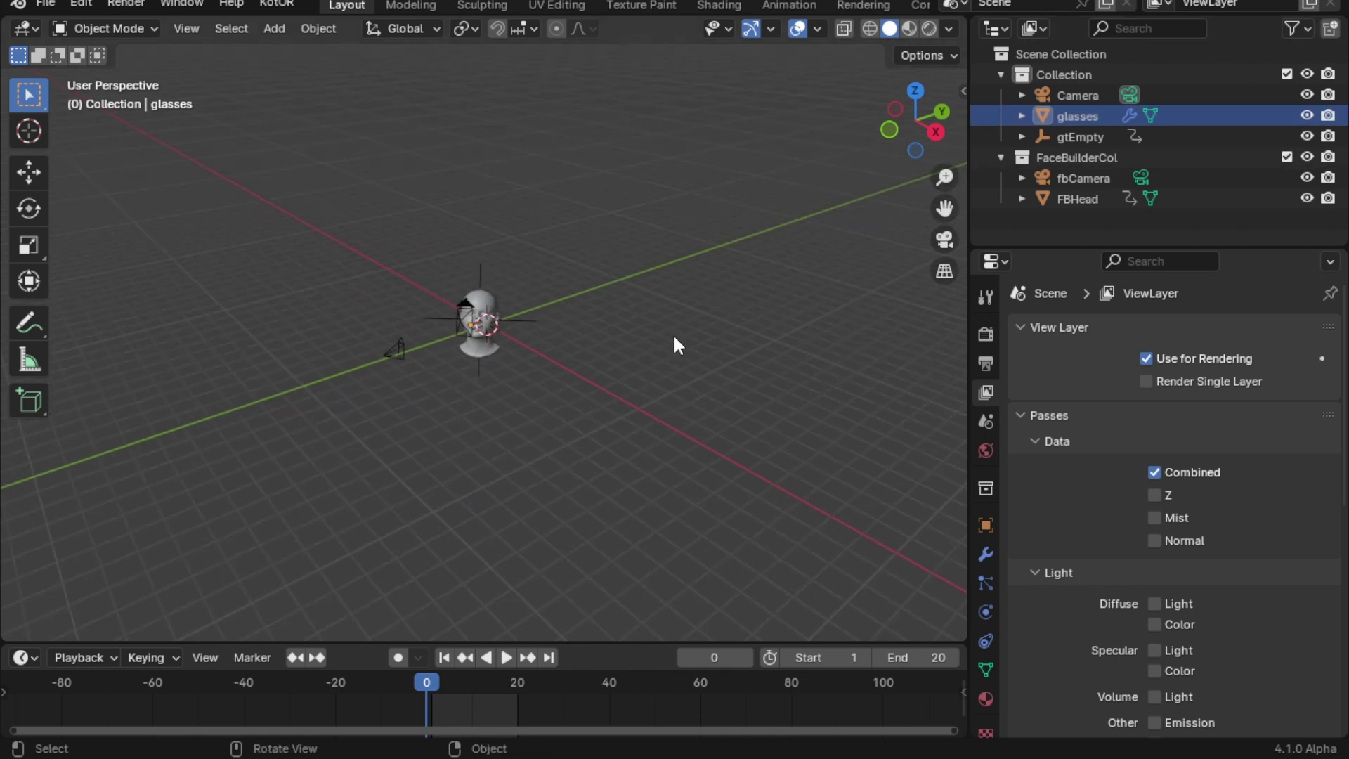
pyautogui.scroll(4, 673, 333)
pyautogui.scroll(3, 678, 345)
pyautogui.scroll(-3, 696, 362)
# - Inspect the glasses from several angles, then parent them to gtEmpty
pyautogui.moveTo(707, 368); pyautogui.dragTo(551, 372, button='middle')
pyautogui.click(417, 295)
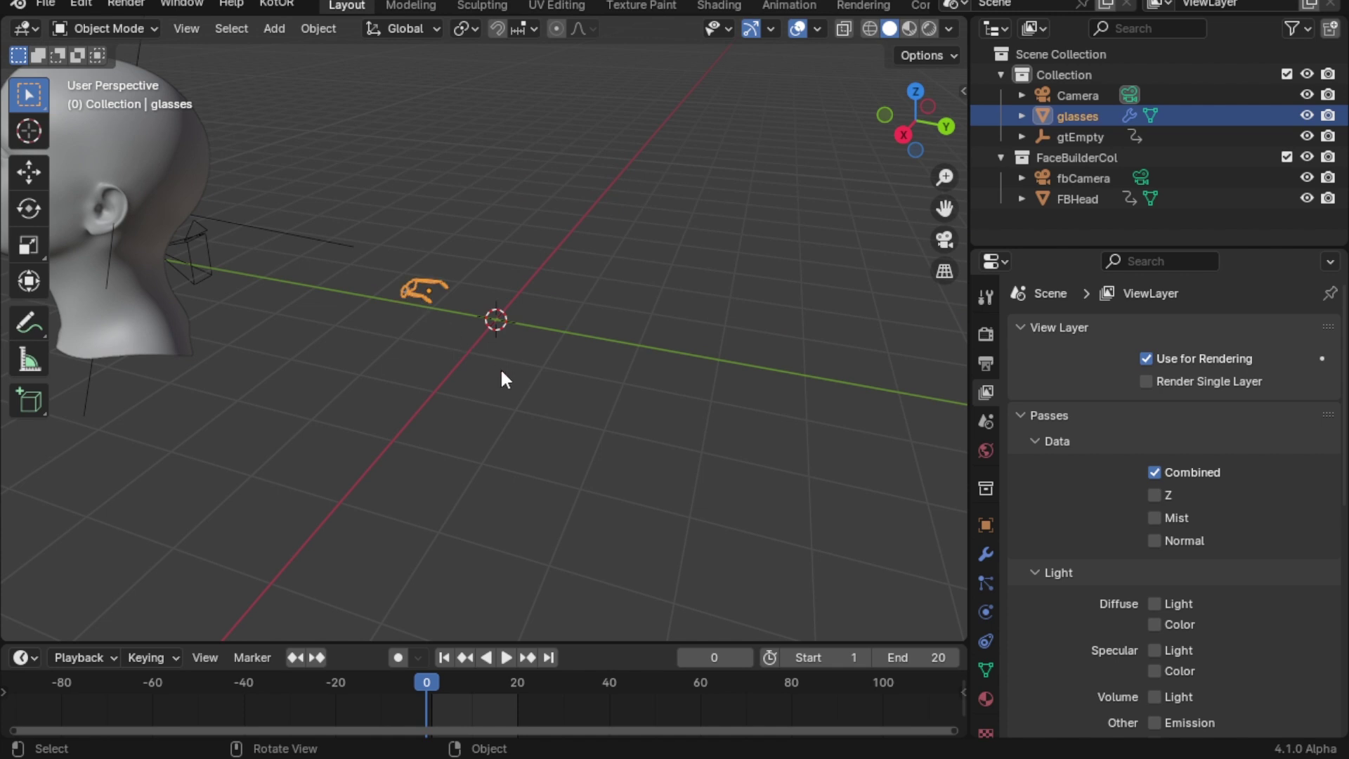
pyautogui.moveTo(500, 378); pyautogui.dragTo(735, 372, button='middle')
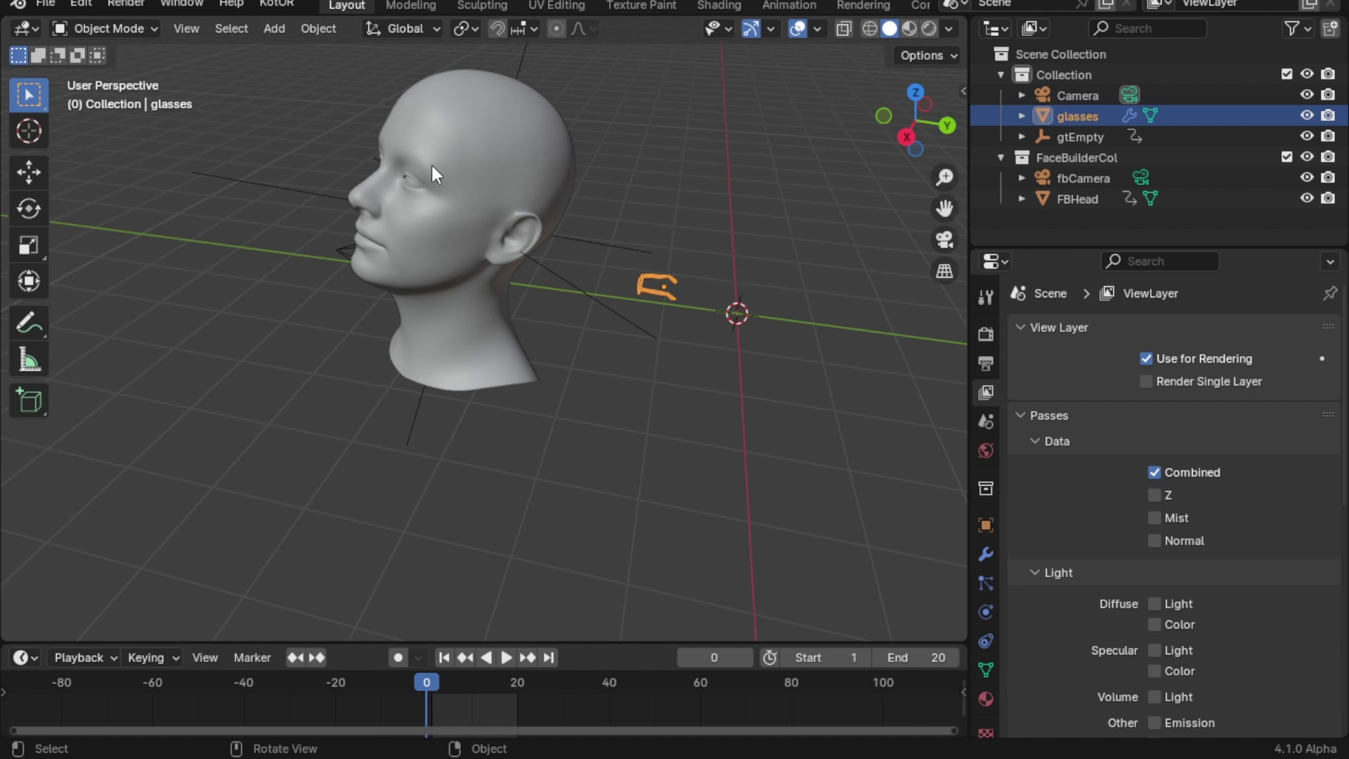
pyautogui.moveTo(424, 208)
pyautogui.mouseDown(button='middle')
pyautogui.moveTo(580, 340)
pyautogui.moveTo(726, 319)
pyautogui.mouseUp(button='middle')
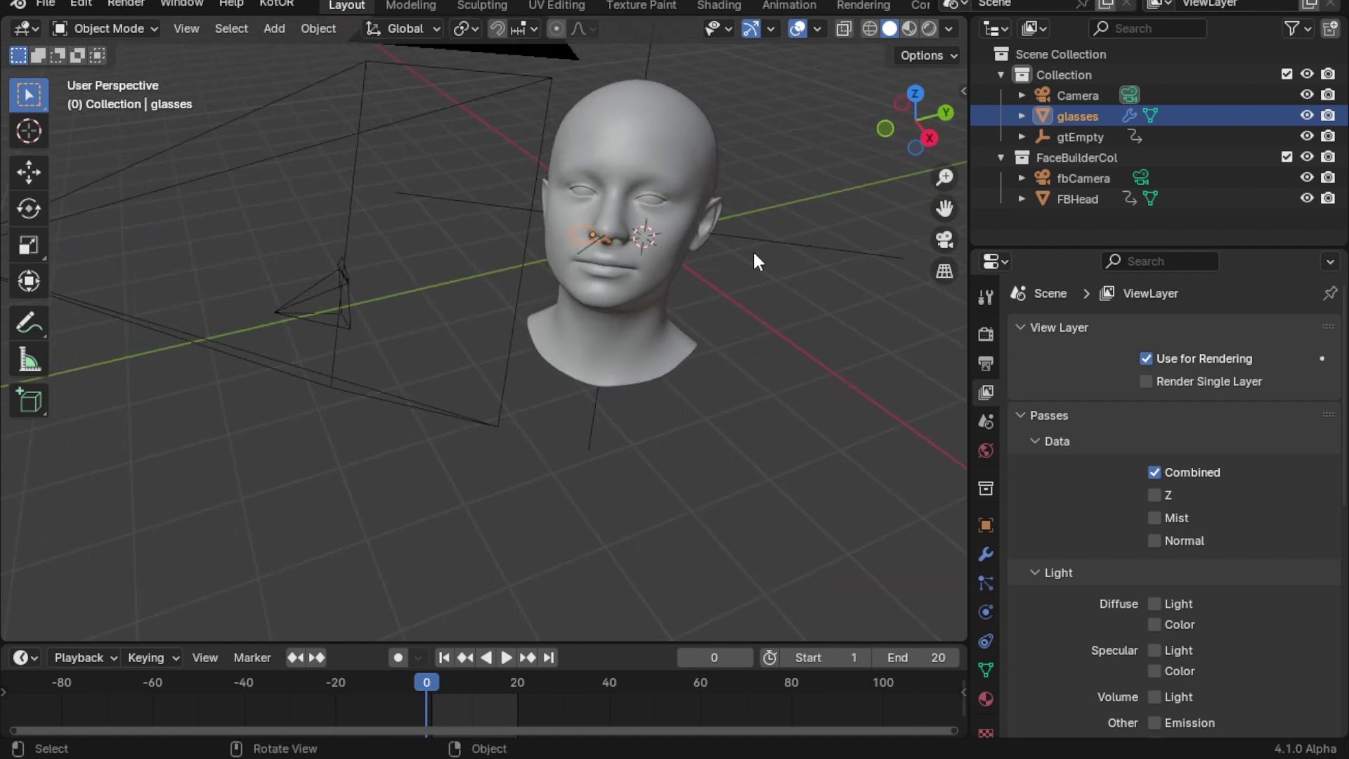
pyautogui.moveTo(757, 261); pyautogui.dragTo(724, 258, button='middle')
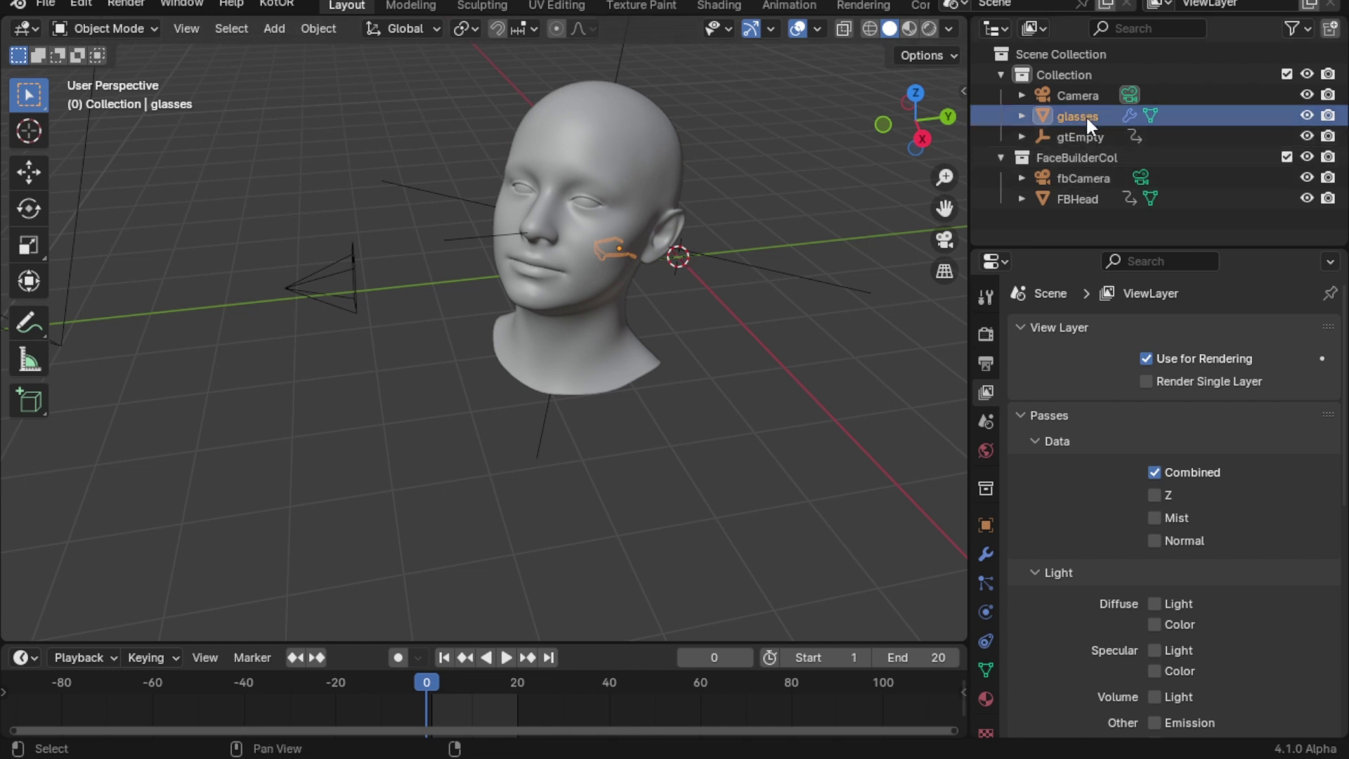
pyautogui.moveTo(1085, 115)
pyautogui.mouseDown()
pyautogui.moveTo(1093, 133)
pyautogui.moveTo(1075, 138)
pyautogui.mouseUp()
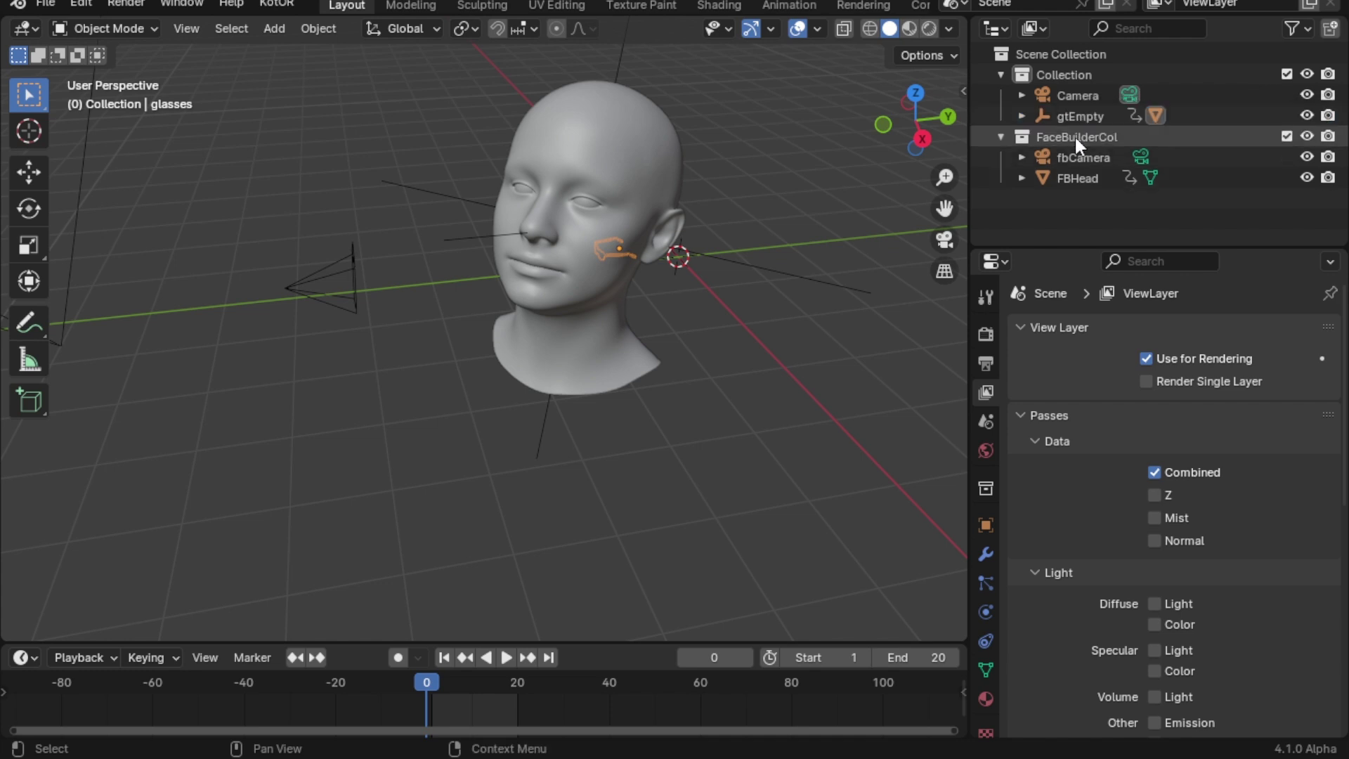
# - Expand gtEmpty and move the glasses onto the face in front orthographic view
pyautogui.click(1022, 116)
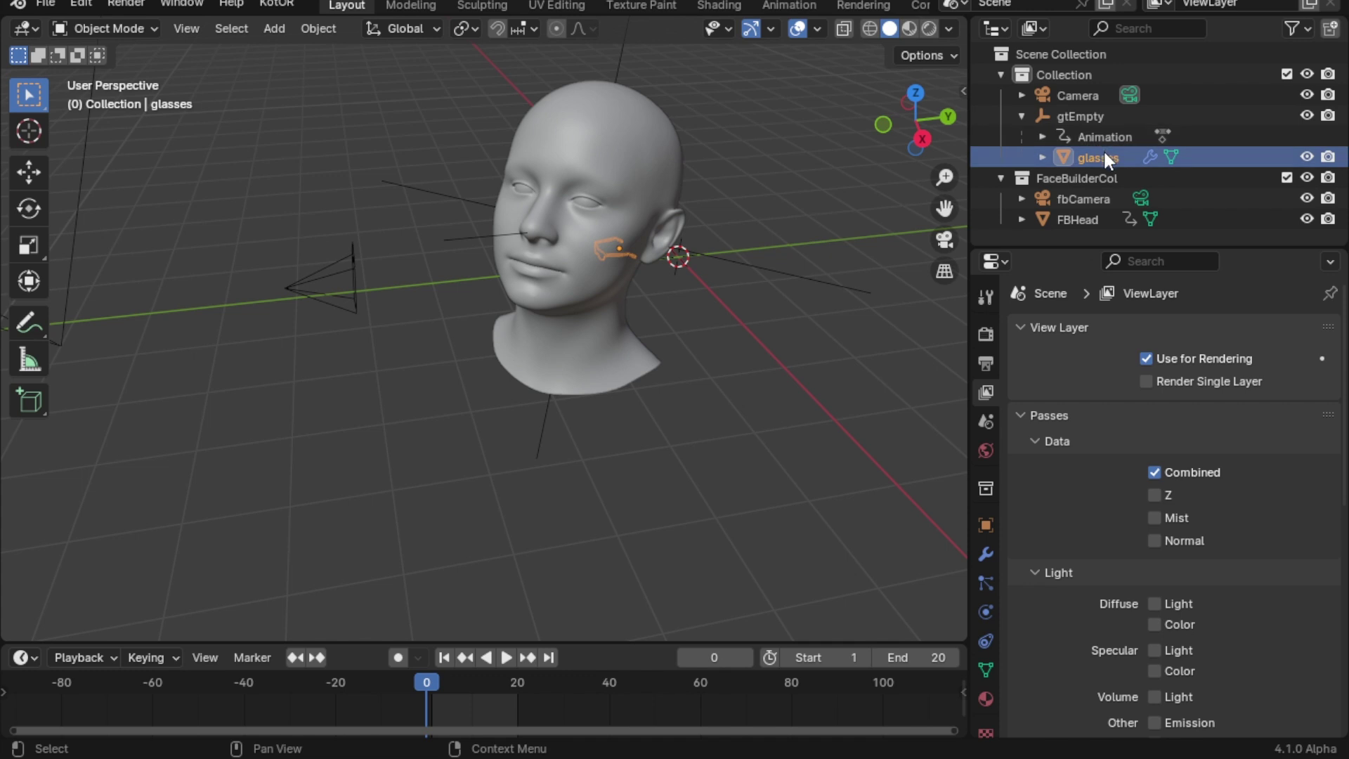
pyautogui.moveTo(673, 307); pyautogui.dragTo(633, 274, button='middle')
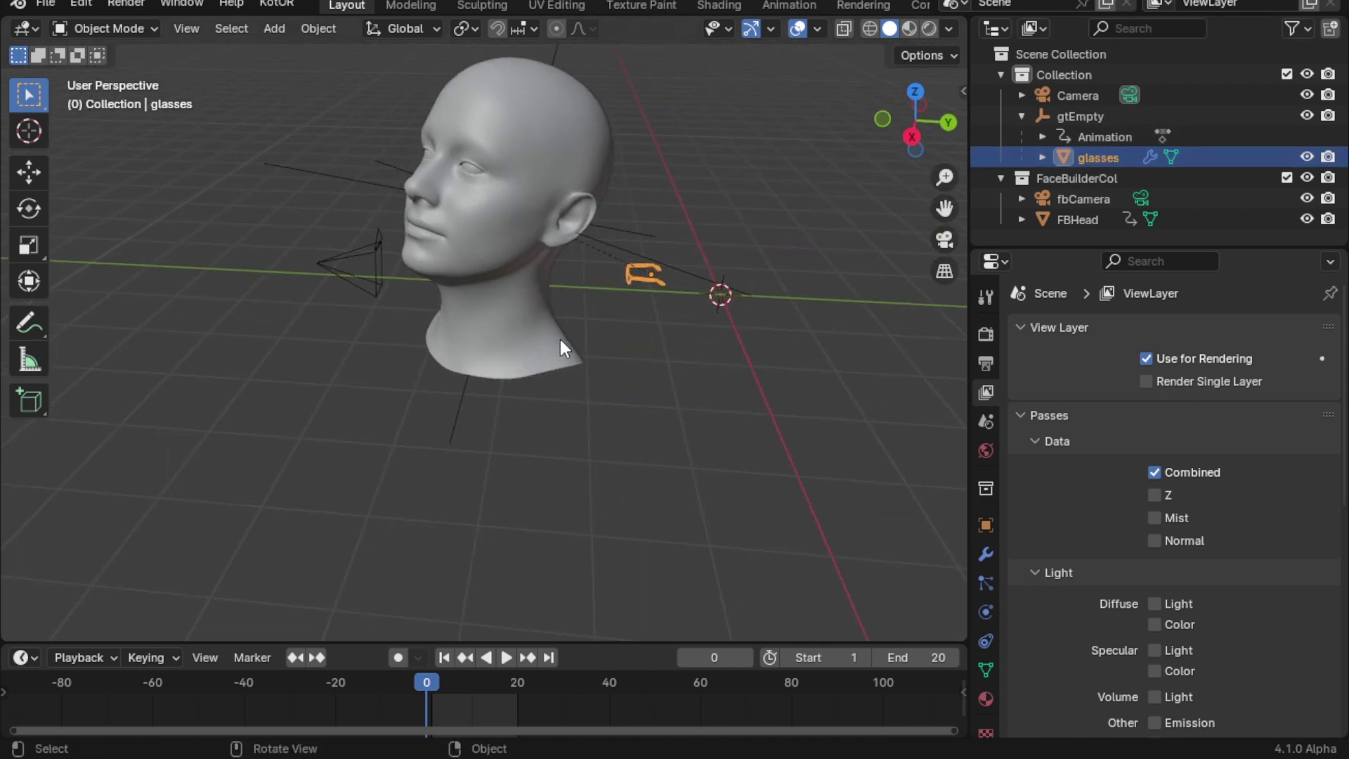
pyautogui.press('g')
pyautogui.click(400, 239)
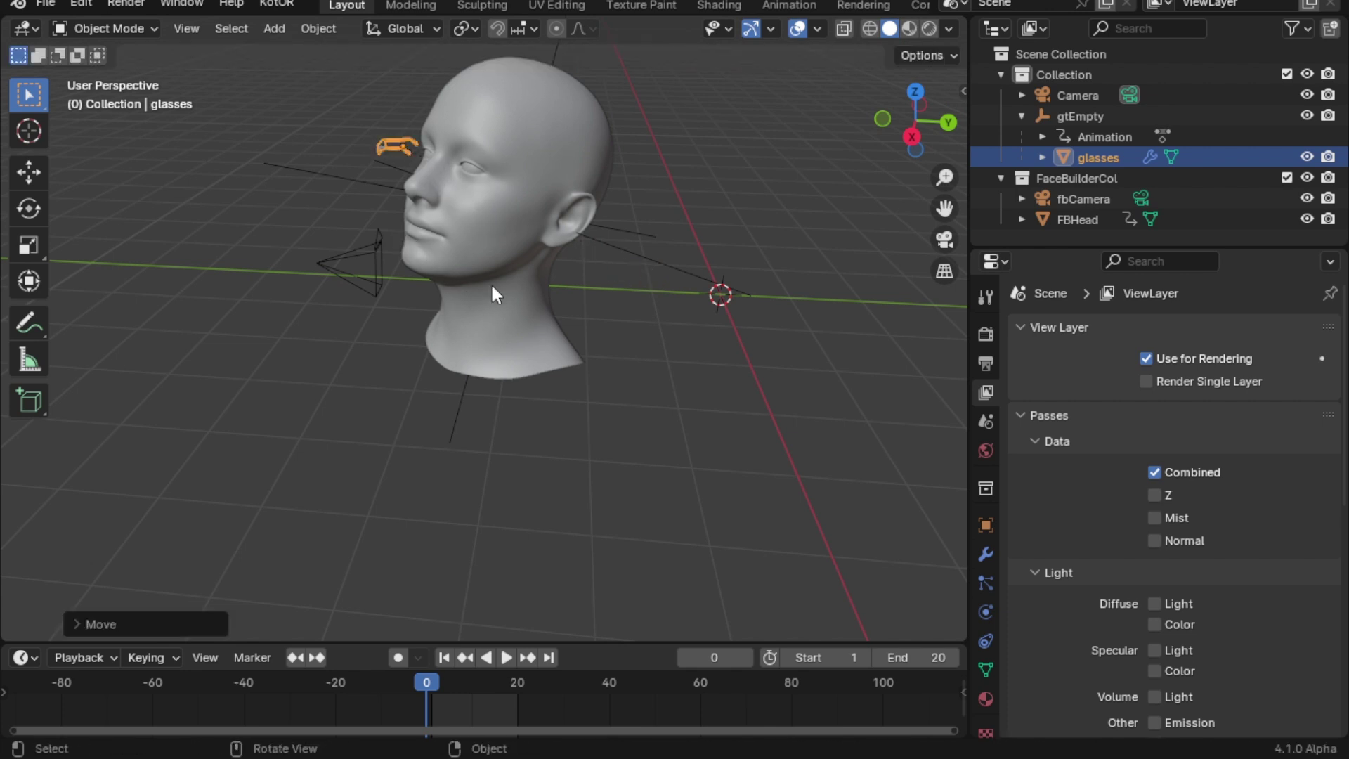
pyautogui.moveTo(490, 282)
pyautogui.mouseDown(button='middle')
pyautogui.moveTo(571, 418)
pyautogui.moveTo(590, 351)
pyautogui.mouseUp(button='middle')
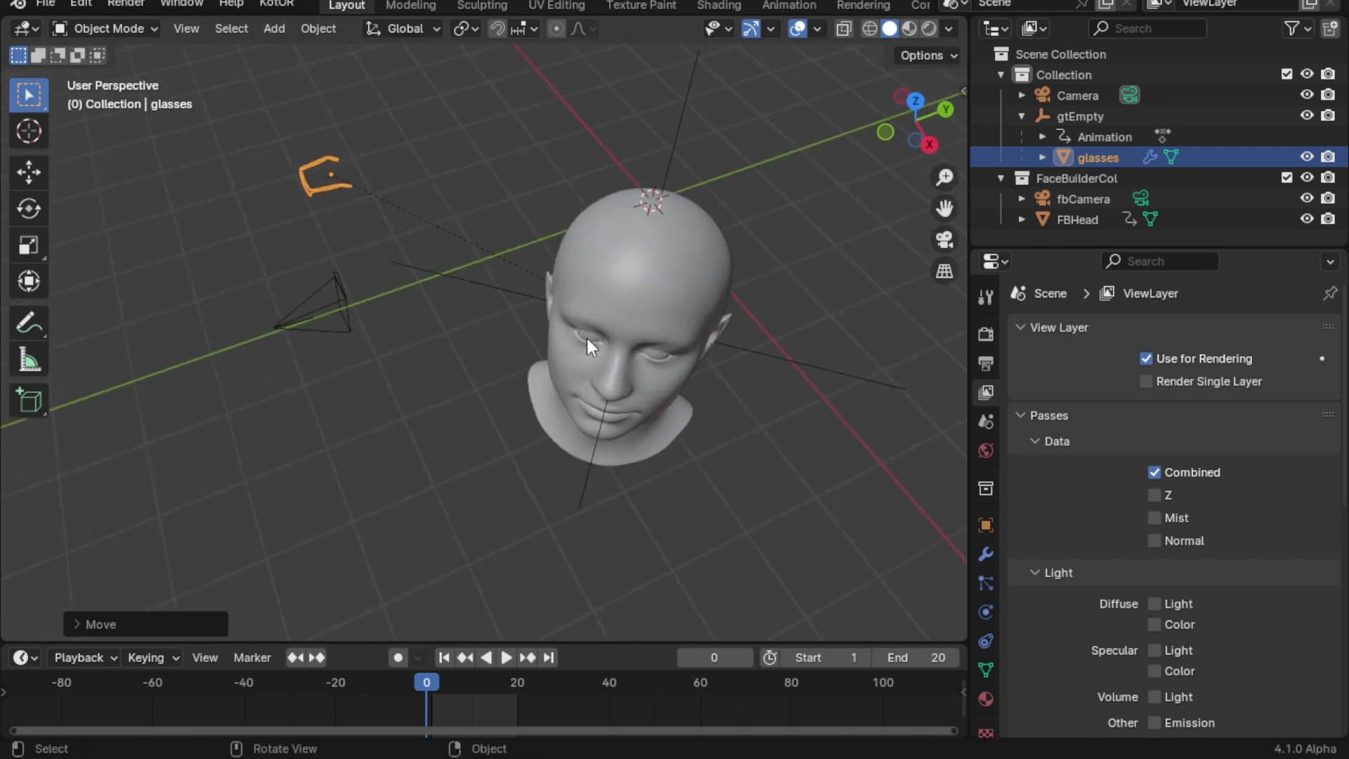
pyautogui.press('KP_1')
pyautogui.press('g')
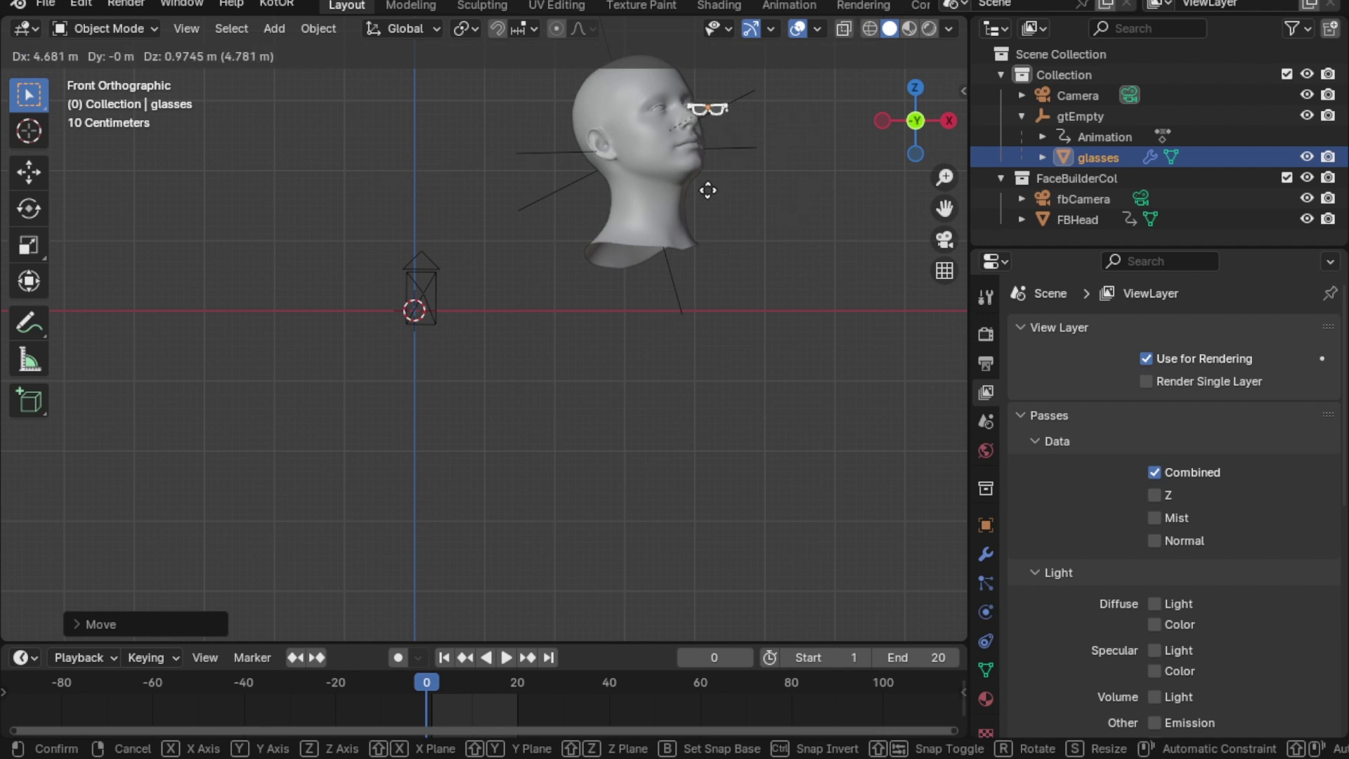
pyautogui.click(706, 193)
# - Raise the glasses to eye level in right side view and scale them up
pyautogui.press('KP_3')
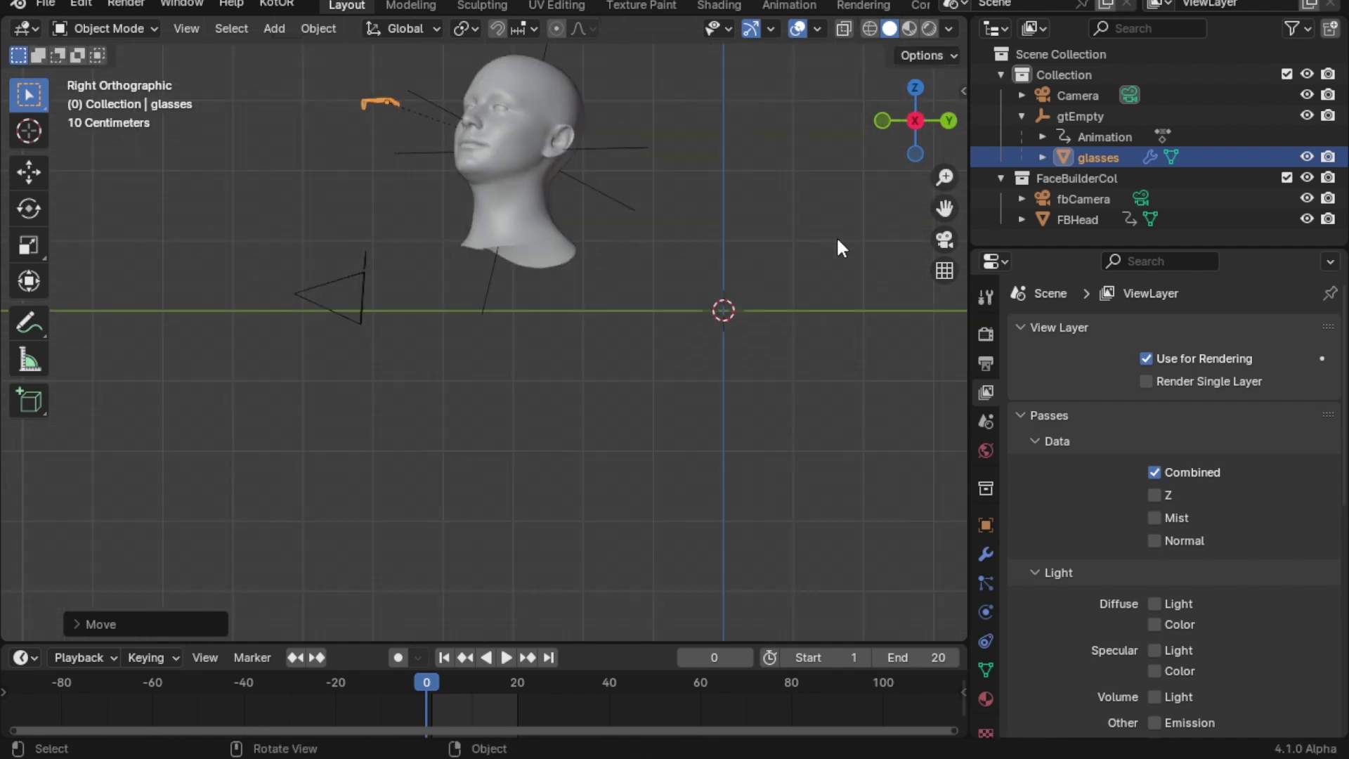
pyautogui.press('g')
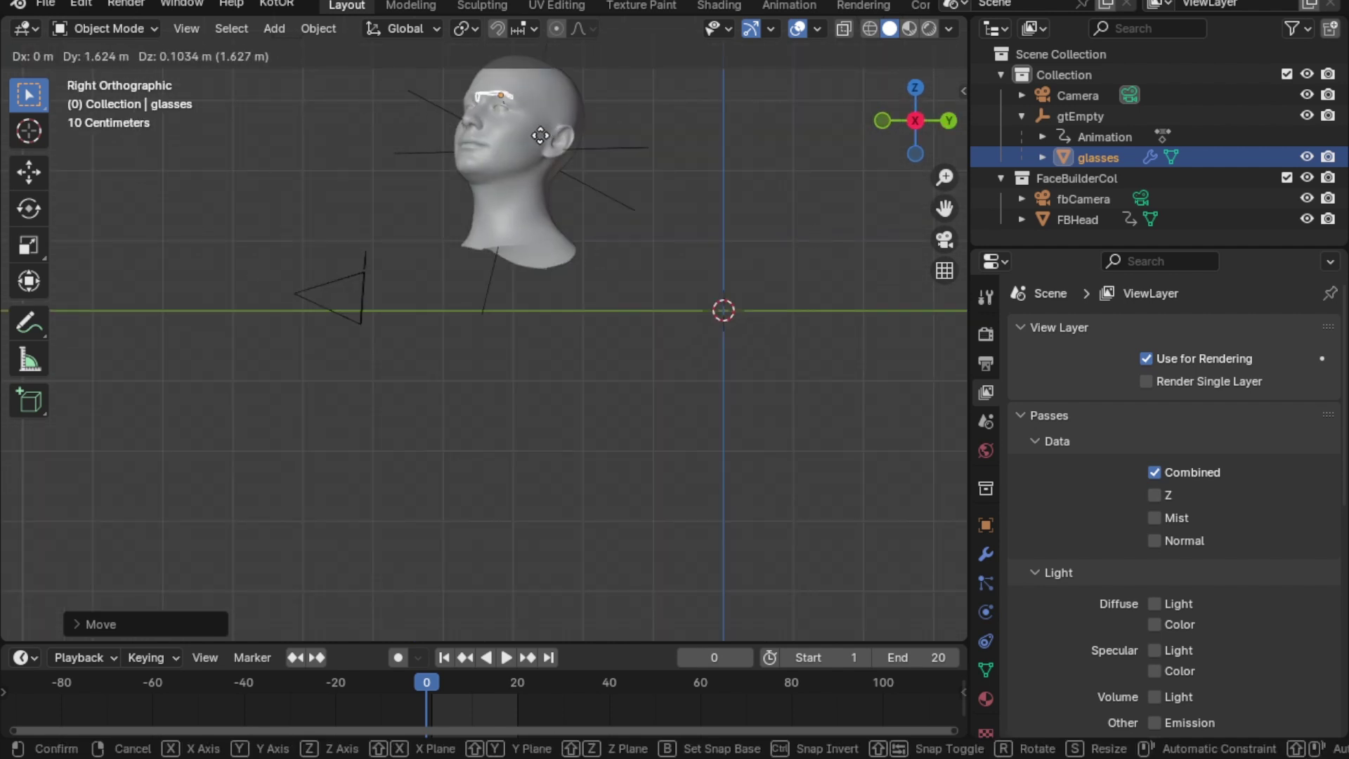
pyautogui.click(529, 141)
pyautogui.moveTo(528, 137)
pyautogui.mouseDown(button='middle')
pyautogui.moveTo(605, 213)
pyautogui.moveTo(738, 283)
pyautogui.mouseUp(button='middle')
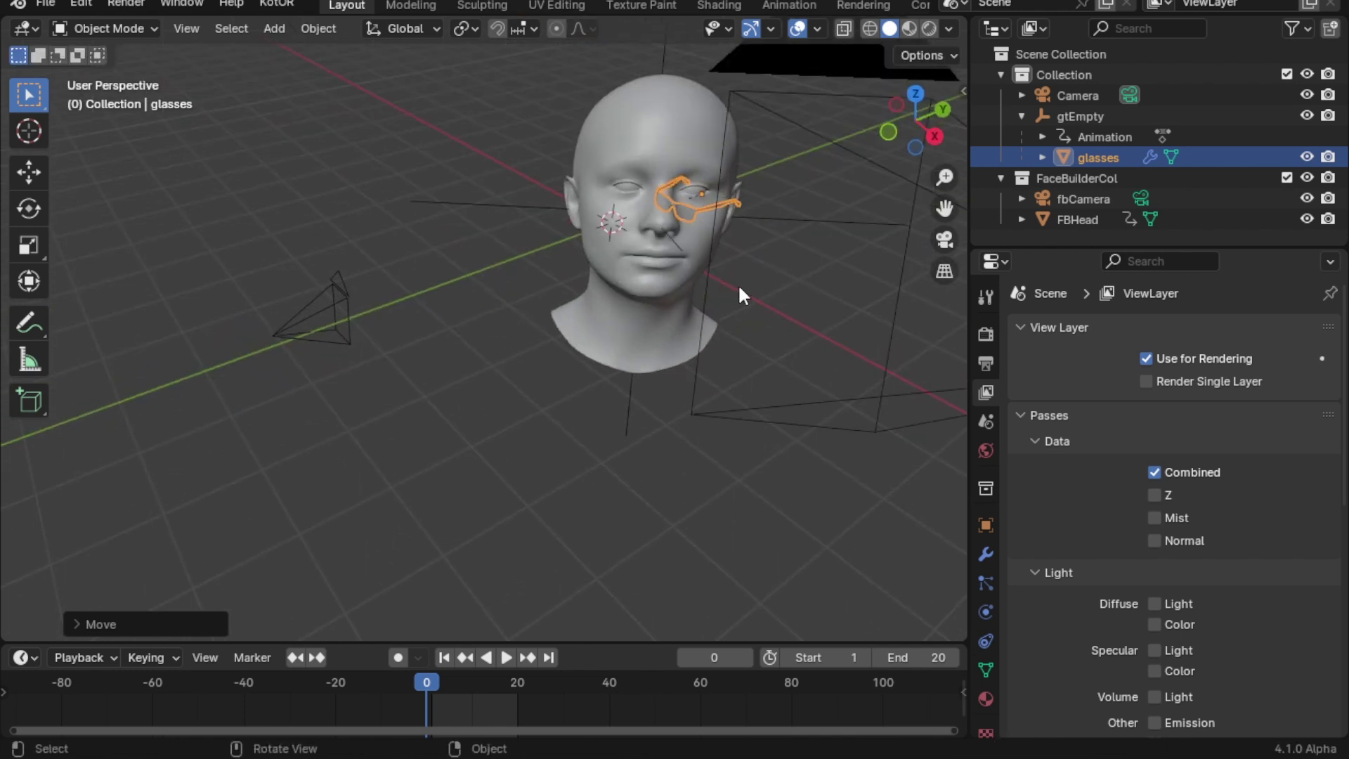
pyautogui.scroll(3, 734, 287)
pyautogui.press('s')
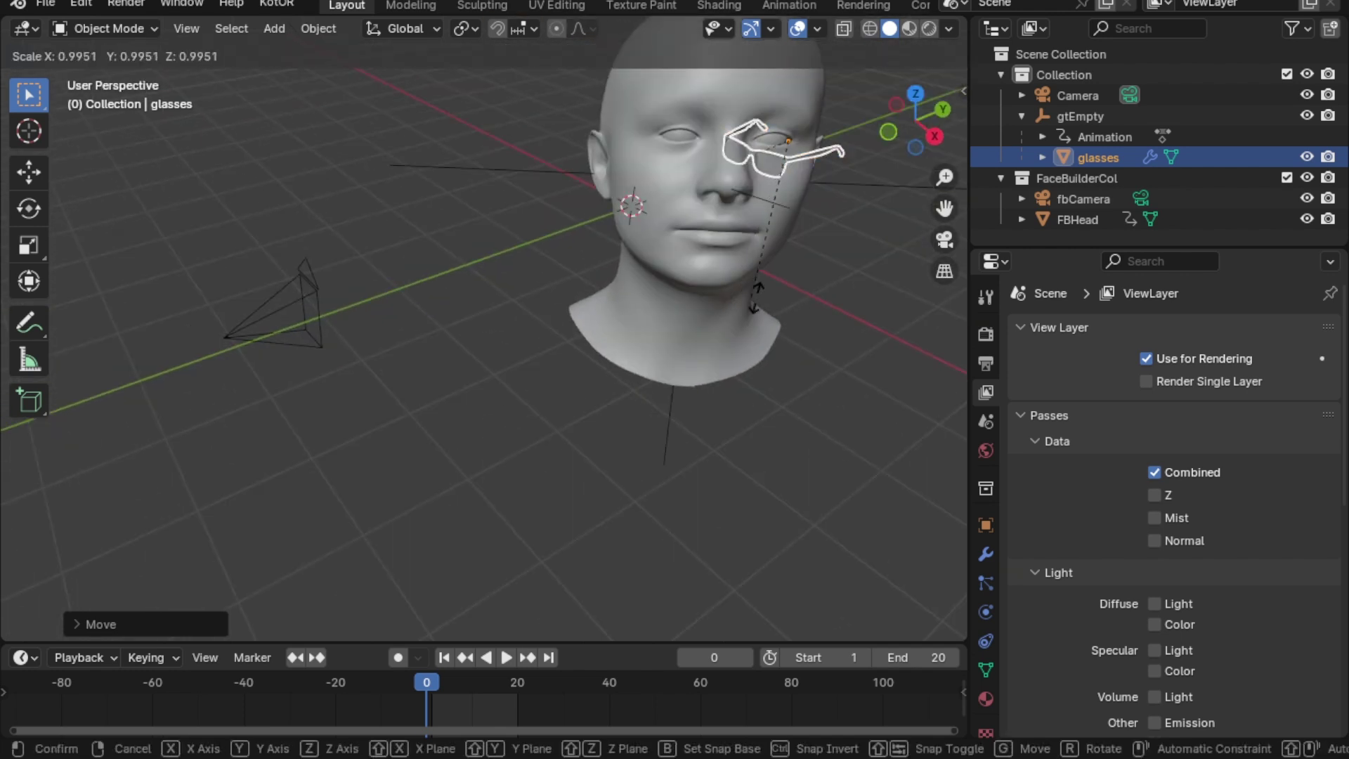
pyautogui.press('Return')
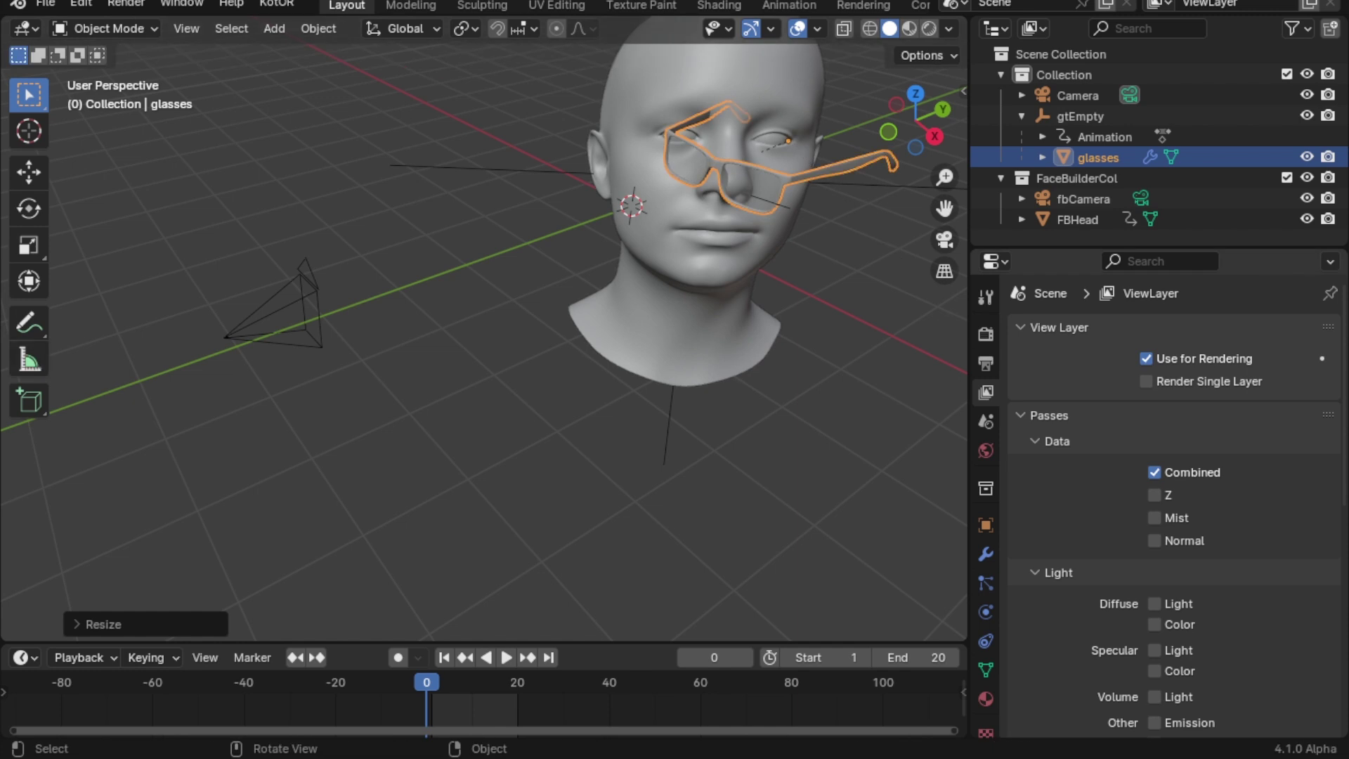
# - Rotate the glasses with X, Y and Z axis constraints and reposition them
pyautogui.press('r')
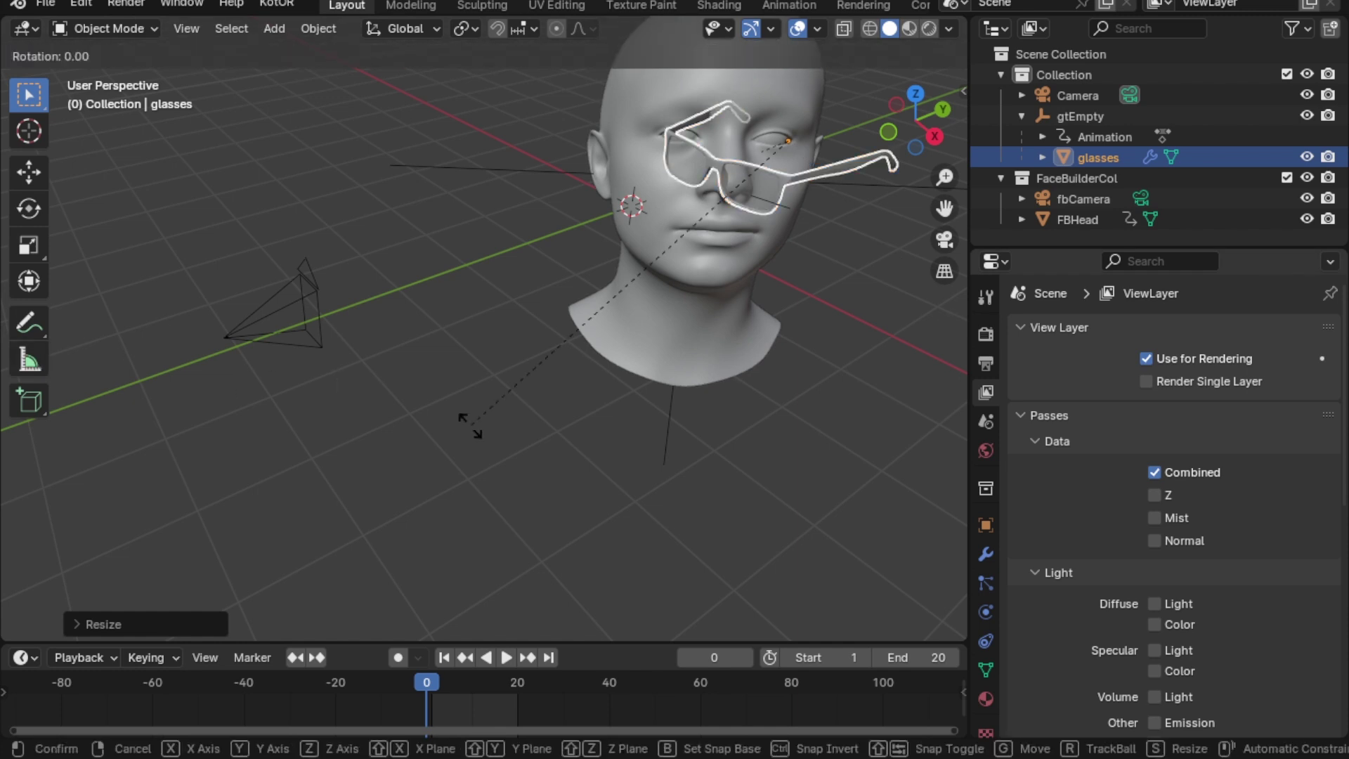
pyautogui.press('x')
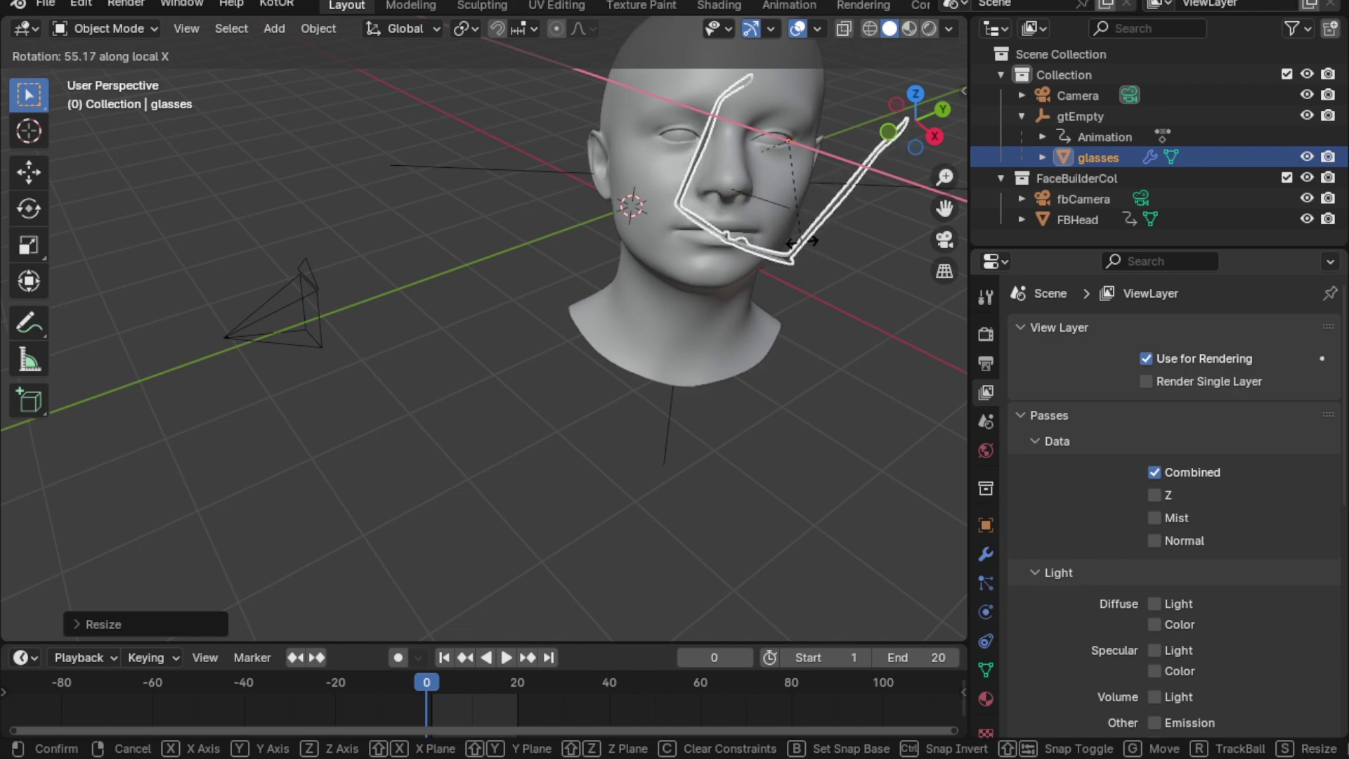
pyautogui.press('x')
pyautogui.click(817, 220)
pyautogui.press('r')
pyautogui.press('y')
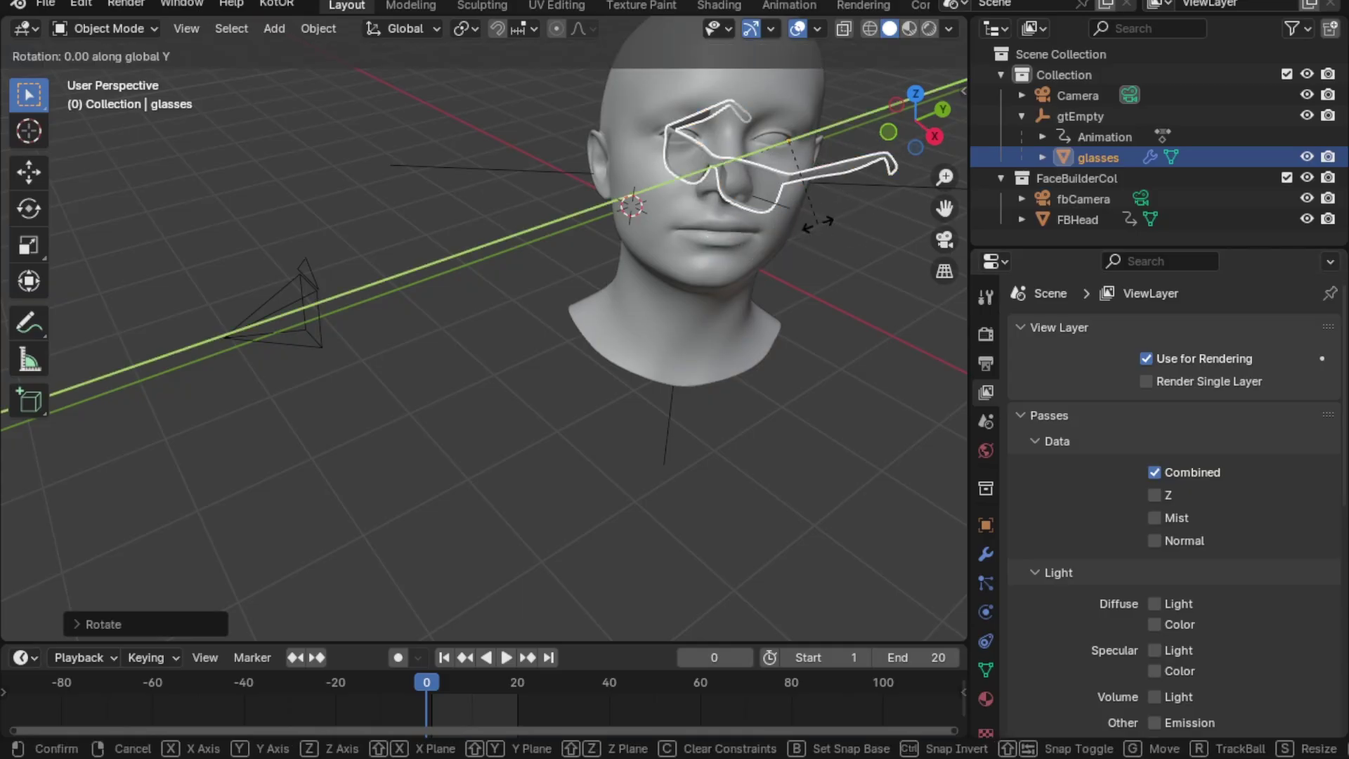
pyautogui.press('y')
pyautogui.press('z')
pyautogui.press('Escape')
pyautogui.press('g')
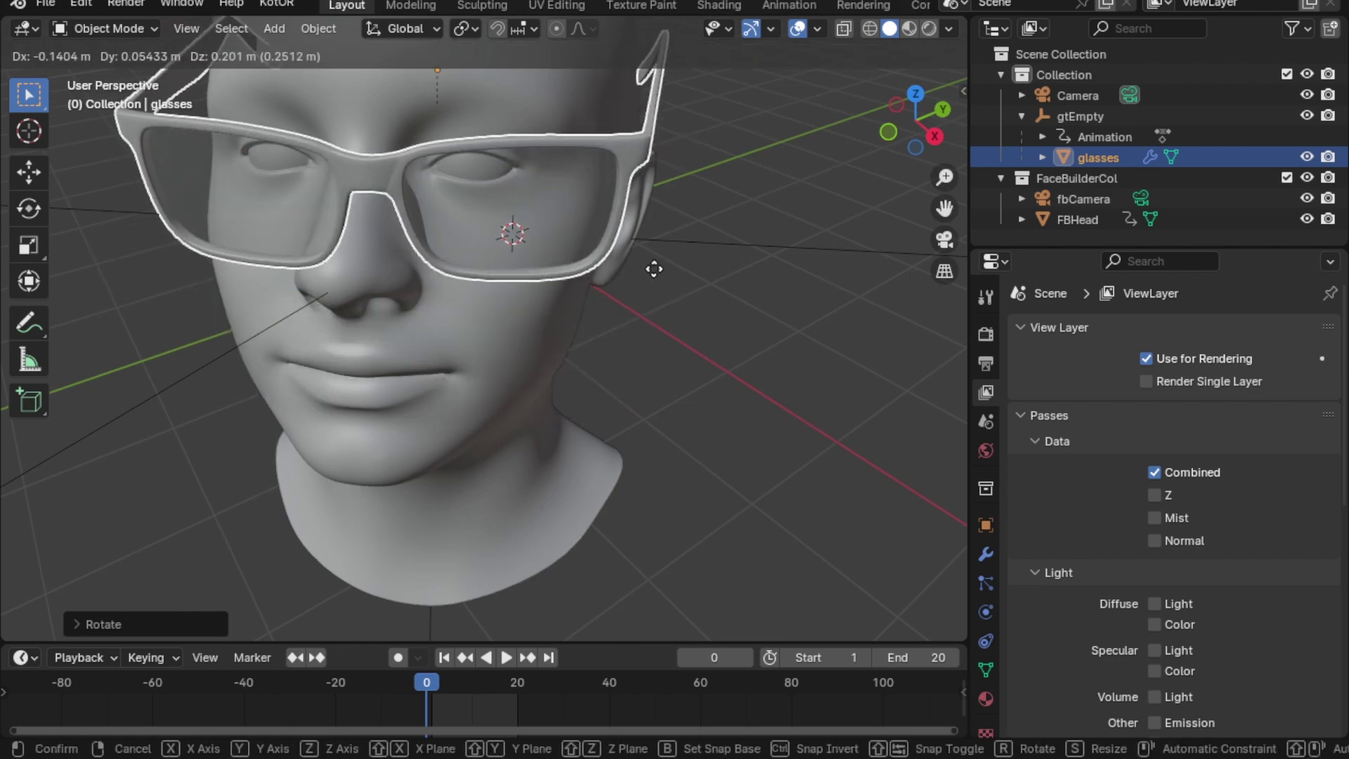
pyautogui.click(644, 412)
# - Resize the glasses, lift them along Z and shift them on the face
pyautogui.press('s')
pyautogui.click(611, 449)
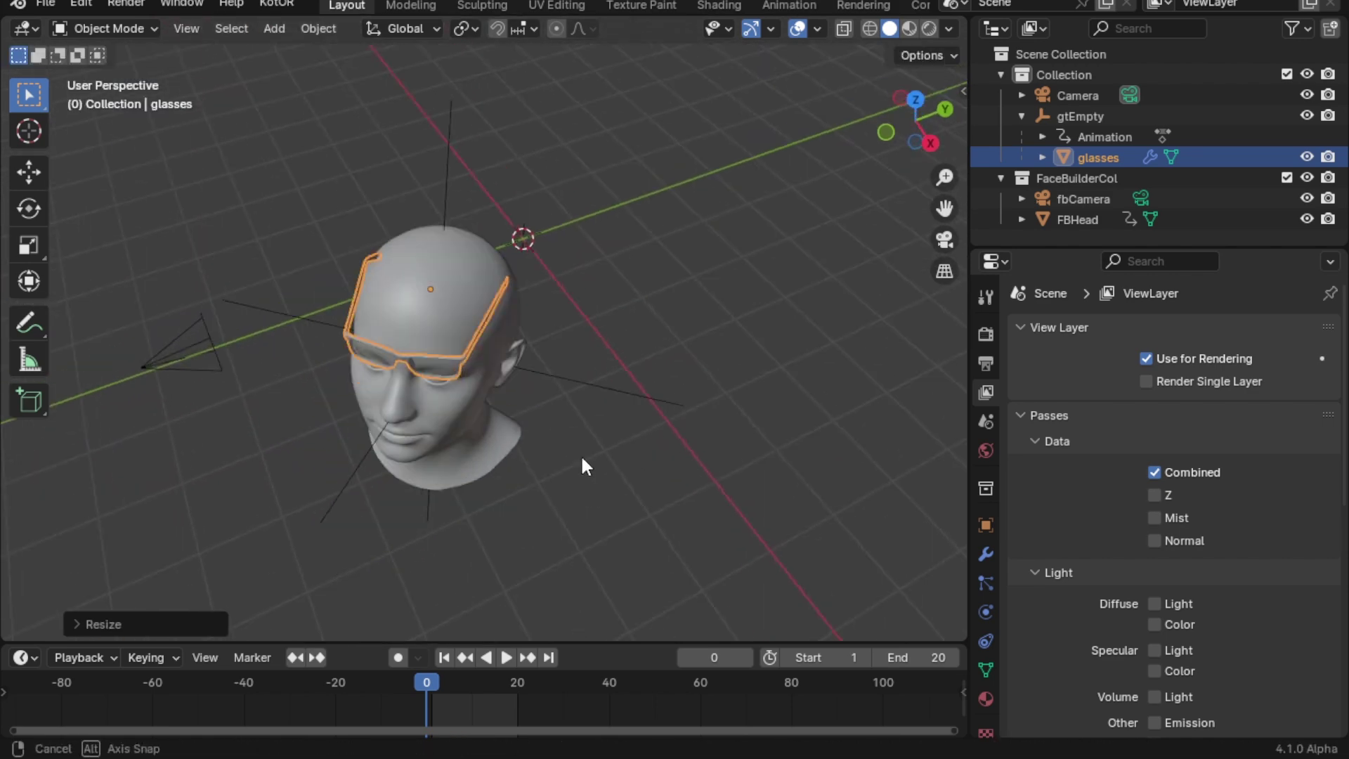
pyautogui.moveTo(581, 467); pyautogui.dragTo(602, 394, button='middle')
pyautogui.press('g')
pyautogui.press('z')
pyautogui.click(584, 448)
pyautogui.moveTo(583, 447)
pyautogui.mouseDown(button='middle')
pyautogui.moveTo(548, 450)
pyautogui.moveTo(742, 430)
pyautogui.mouseUp(button='middle')
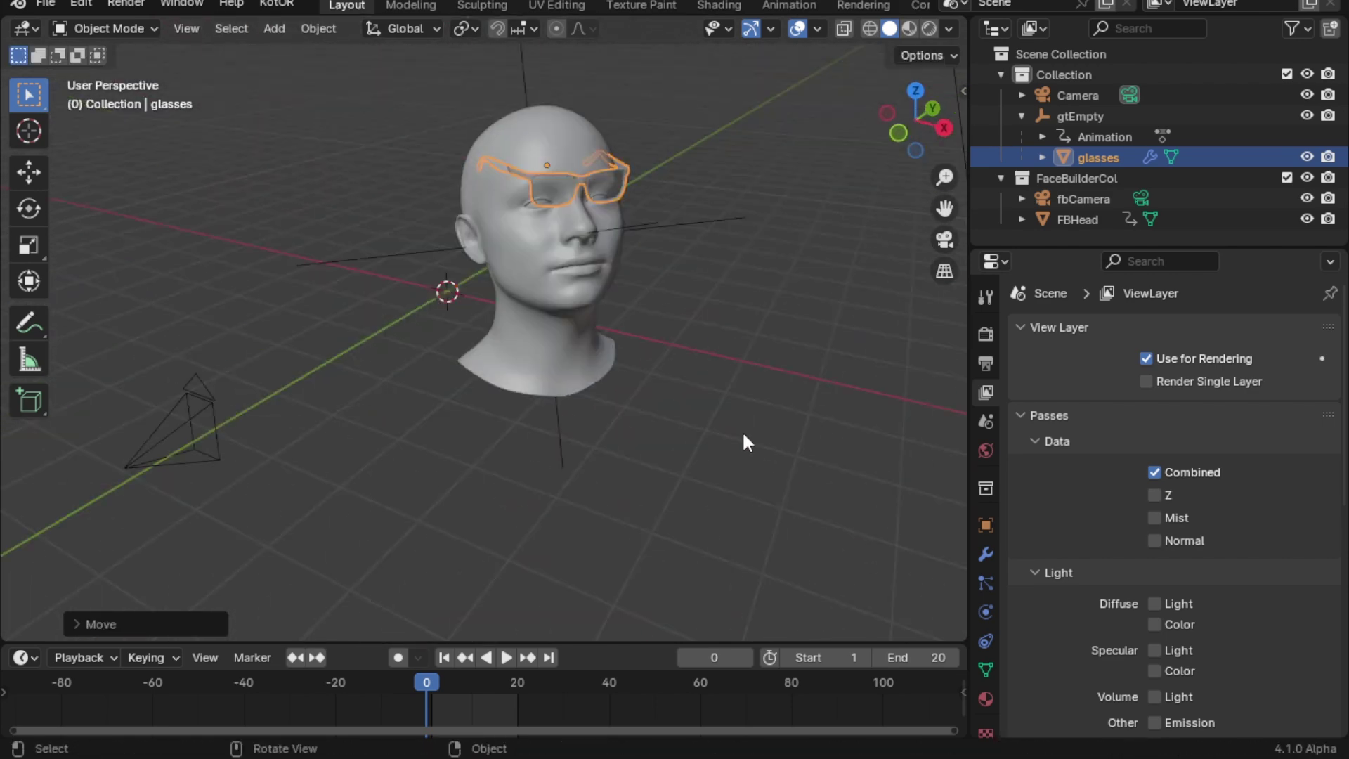
pyautogui.scroll(4, 742, 430)
pyautogui.scroll(-4, 714, 421)
pyautogui.press('g')
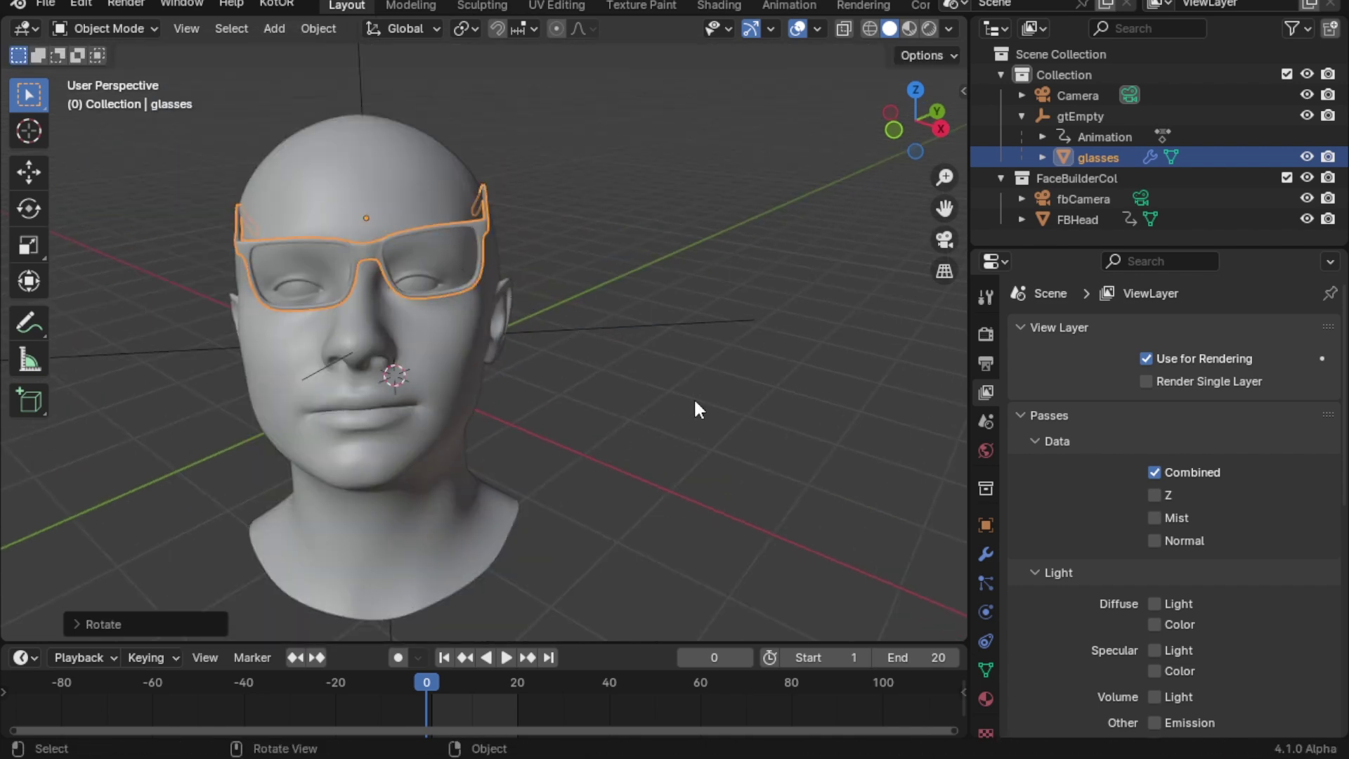
pyautogui.click(685, 421)
# - From above, move the glasses and rotate them about Y and local X
pyautogui.moveTo(685, 421)
pyautogui.mouseDown(button='middle')
pyautogui.moveTo(667, 501)
pyautogui.moveTo(579, 409)
pyautogui.moveTo(707, 497)
pyautogui.moveTo(837, 419)
pyautogui.moveTo(790, 369)
pyautogui.mouseUp(button='middle')
pyautogui.press('g')
pyautogui.click(607, 416)
pyautogui.press('r')
pyautogui.press('y')
# - Turn the glasses about the vertical Z axis and shift them on the head
pyautogui.press('y')
pyautogui.click(813, 391)
pyautogui.press('r')
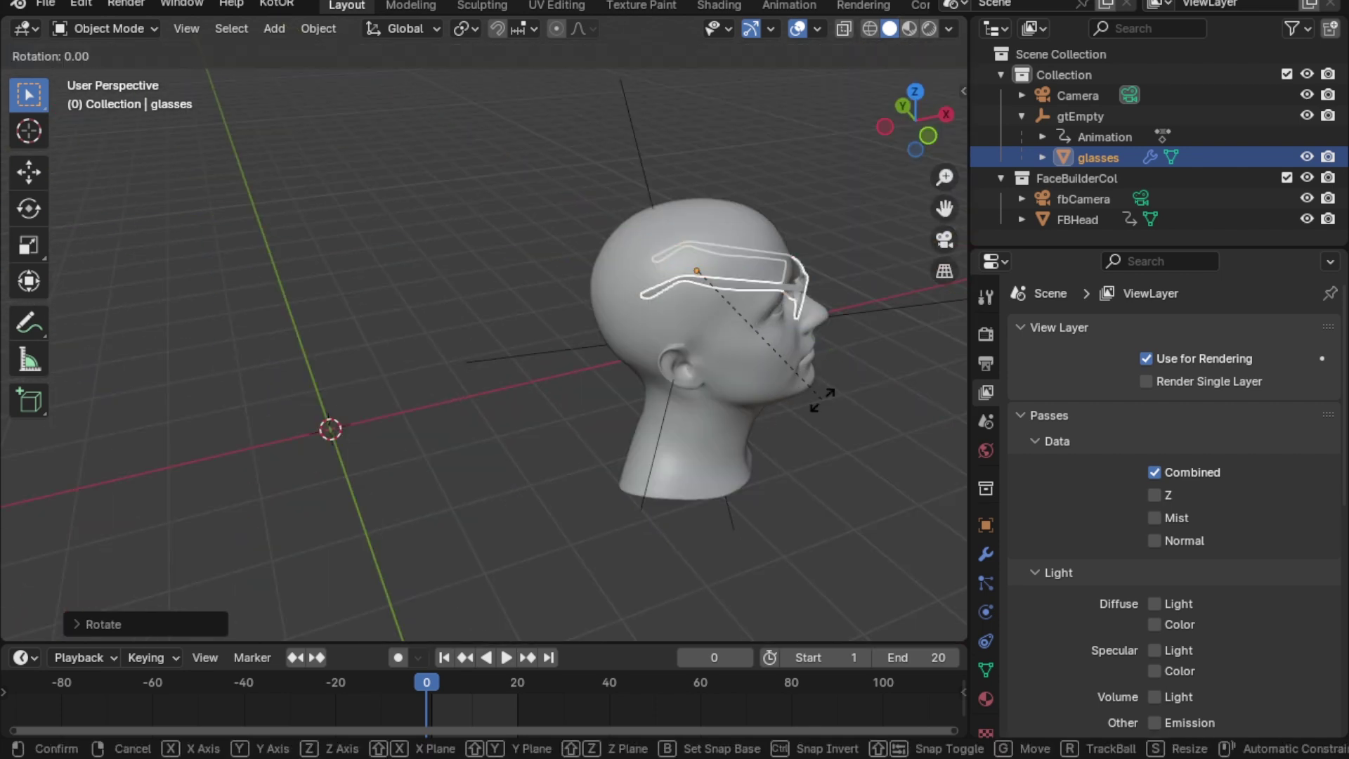
pyautogui.press('x')
pyautogui.press('x')
pyautogui.click(786, 305)
pyautogui.moveTo(787, 306); pyautogui.dragTo(711, 408, button='middle')
pyautogui.press('r')
pyautogui.press('y')
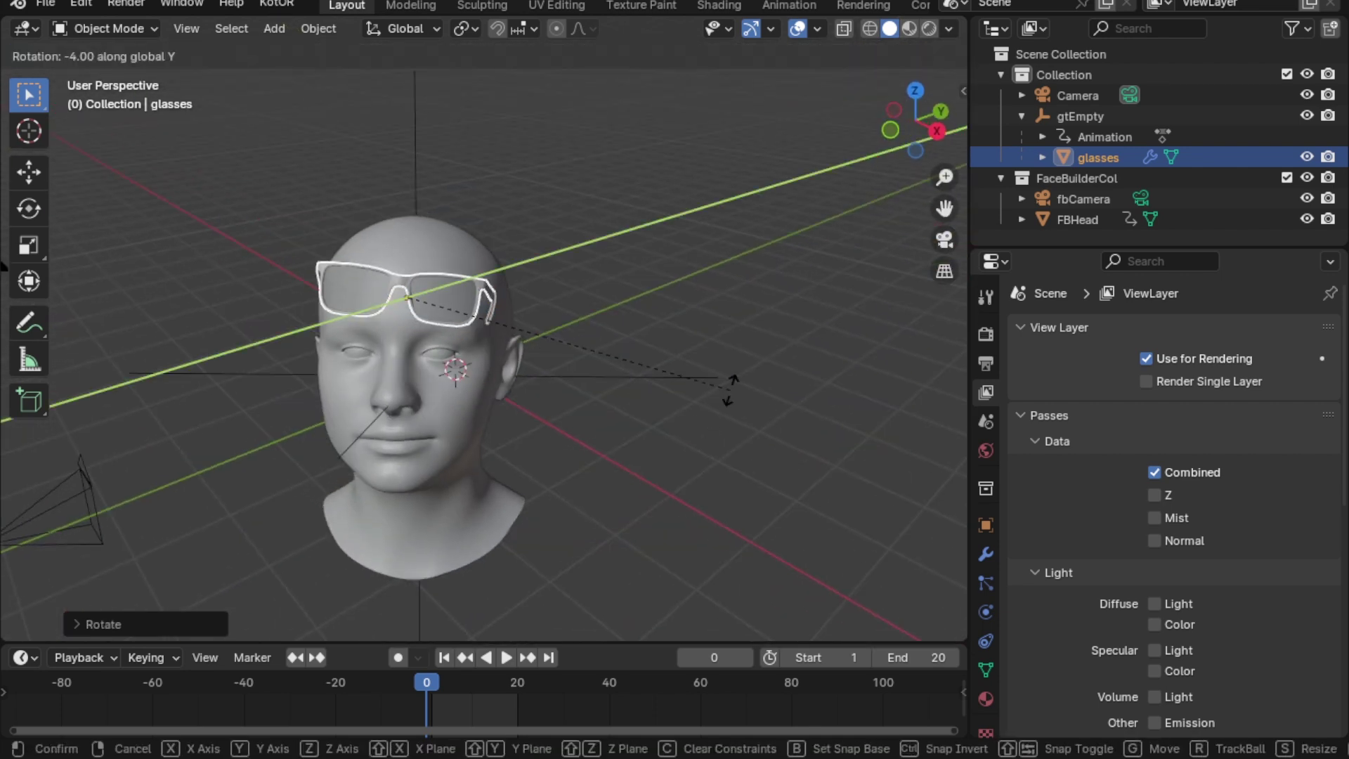
pyautogui.press('g')
pyautogui.click(668, 473)
pyautogui.moveTo(668, 473); pyautogui.dragTo(698, 533, button='middle')
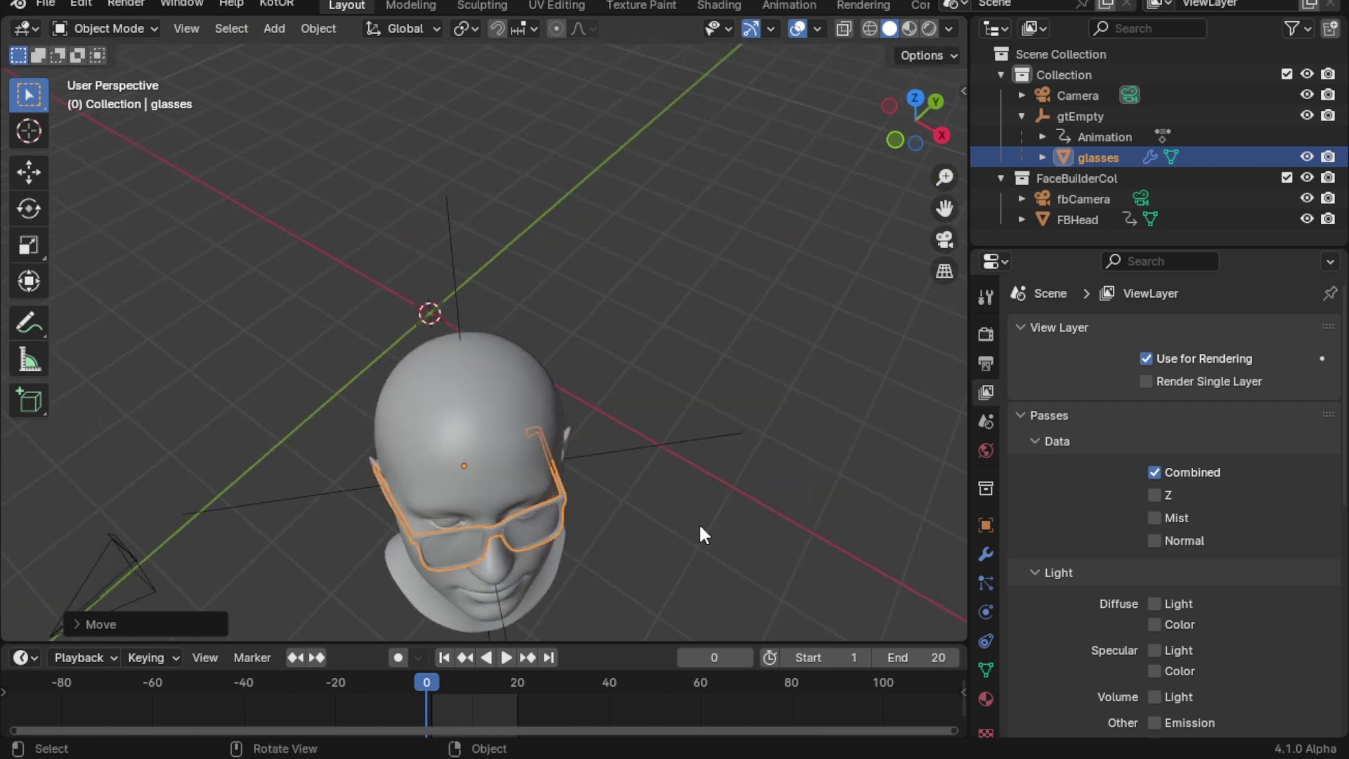
pyautogui.press('r')
pyautogui.press('z')
pyautogui.press('g')
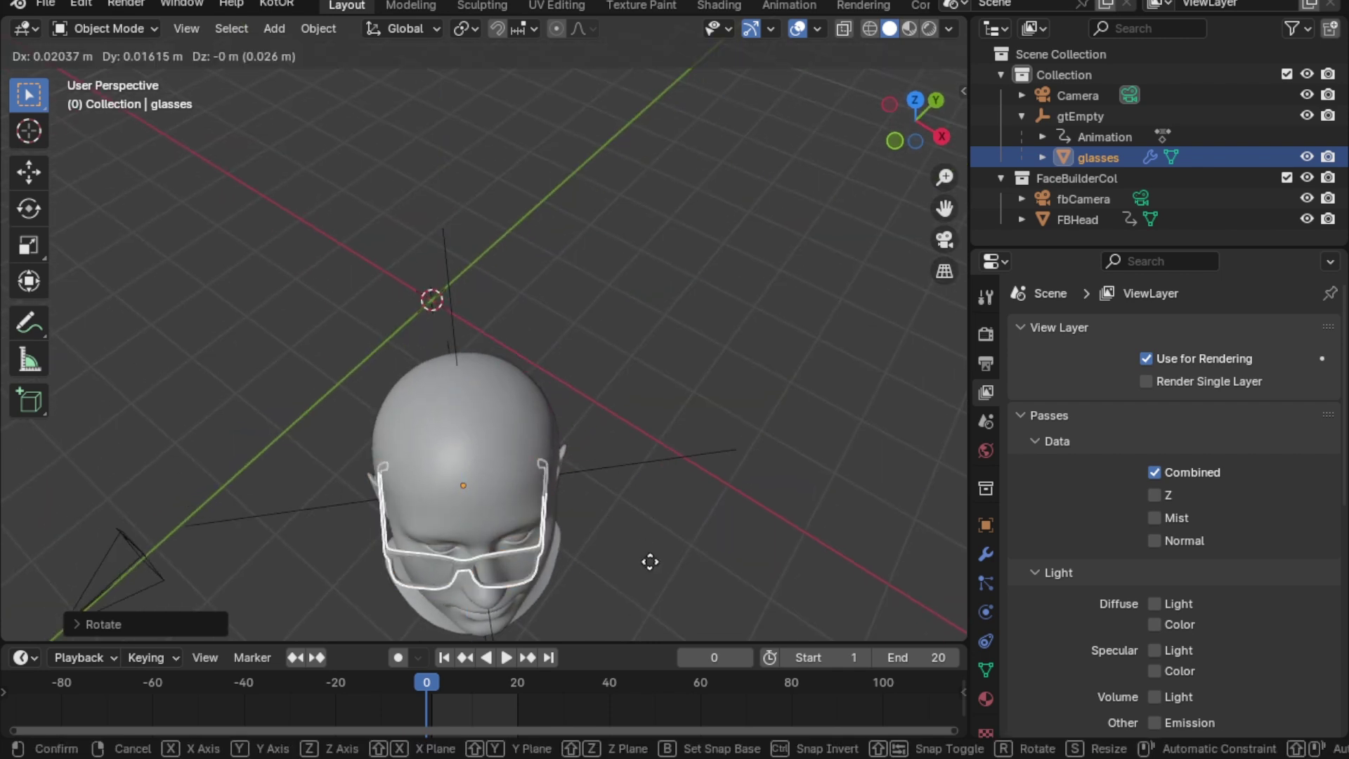
pyautogui.press('r')
pyautogui.press('z')
pyautogui.press('g')
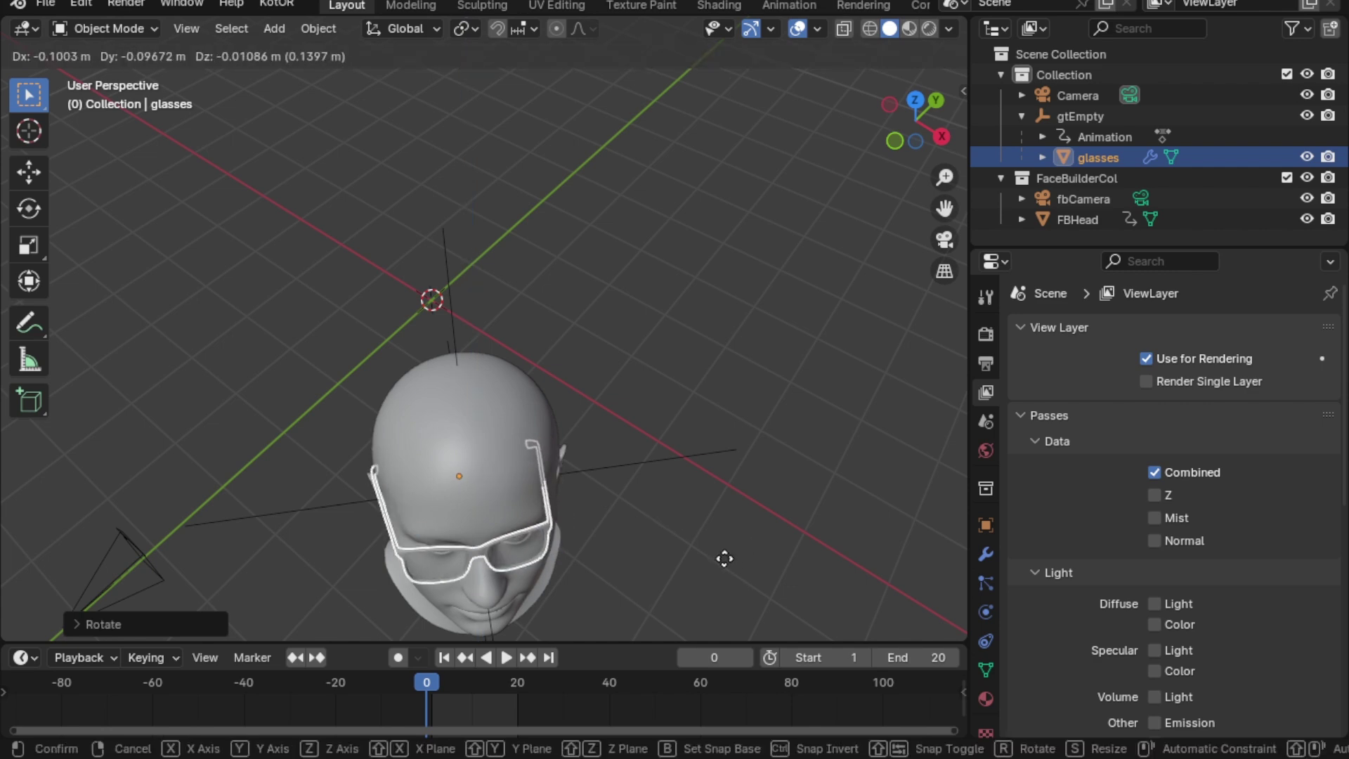
pyautogui.click(722, 556)
# - Make further position moves to seat the glasses on the face
pyautogui.moveTo(722, 556)
pyautogui.mouseDown(button='middle')
pyautogui.moveTo(609, 494)
pyautogui.moveTo(714, 489)
pyautogui.moveTo(609, 517)
pyautogui.moveTo(627, 534)
pyautogui.moveTo(536, 365)
pyautogui.moveTo(562, 472)
pyautogui.moveTo(591, 402)
pyautogui.moveTo(496, 386)
pyautogui.moveTo(541, 265)
pyautogui.moveTo(567, 314)
pyautogui.mouseUp(button='middle')
pyautogui.press('g')
pyautogui.click(658, 494)
pyautogui.press('g')
pyautogui.click(573, 458)
pyautogui.press('g')
pyautogui.click(545, 280)
# - Scale the glasses onto the eyes and check the fit in camera view
pyautogui.press('s')
pyautogui.moveTo(566, 376); pyautogui.dragTo(548, 449, button='middle')
pyautogui.press('g')
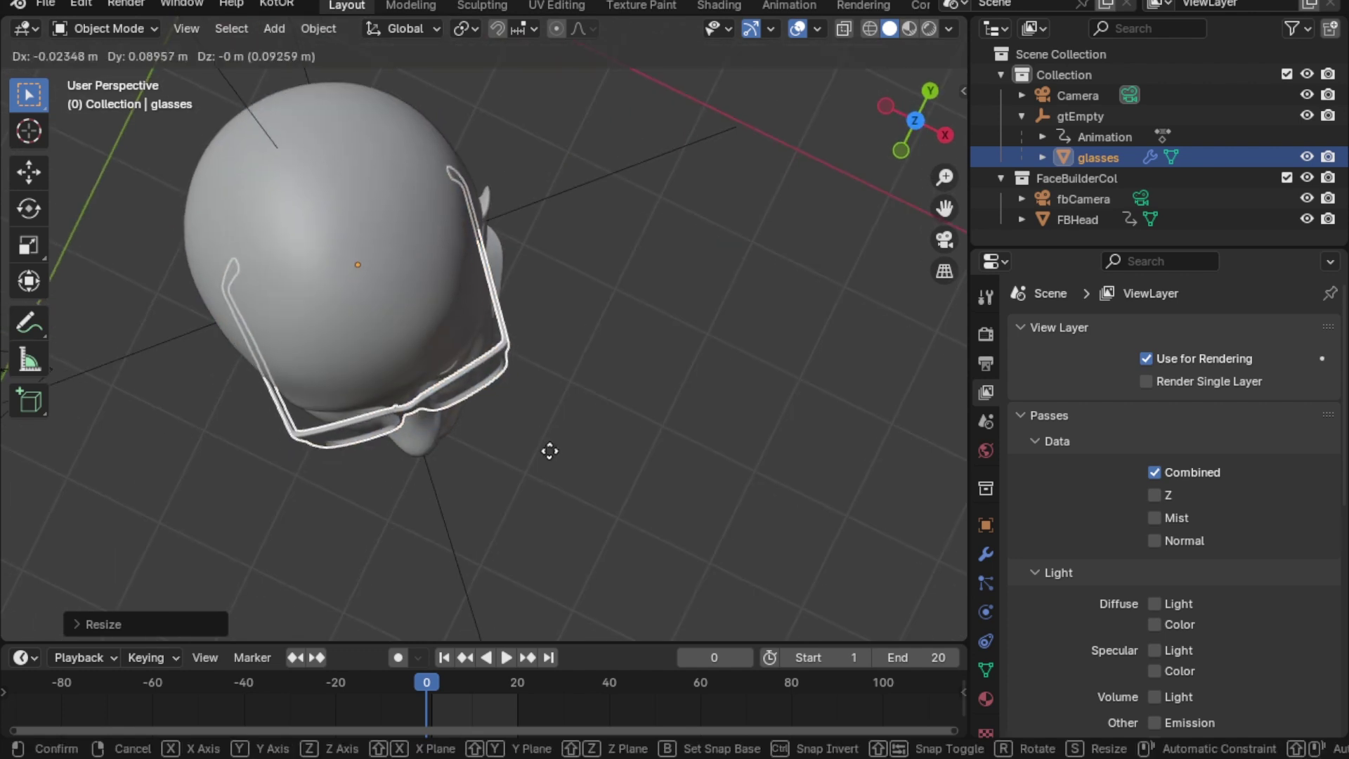
pyautogui.click(475, 370)
pyautogui.moveTo(476, 370); pyautogui.dragTo(482, 388, button='middle')
pyautogui.press('KP_0')
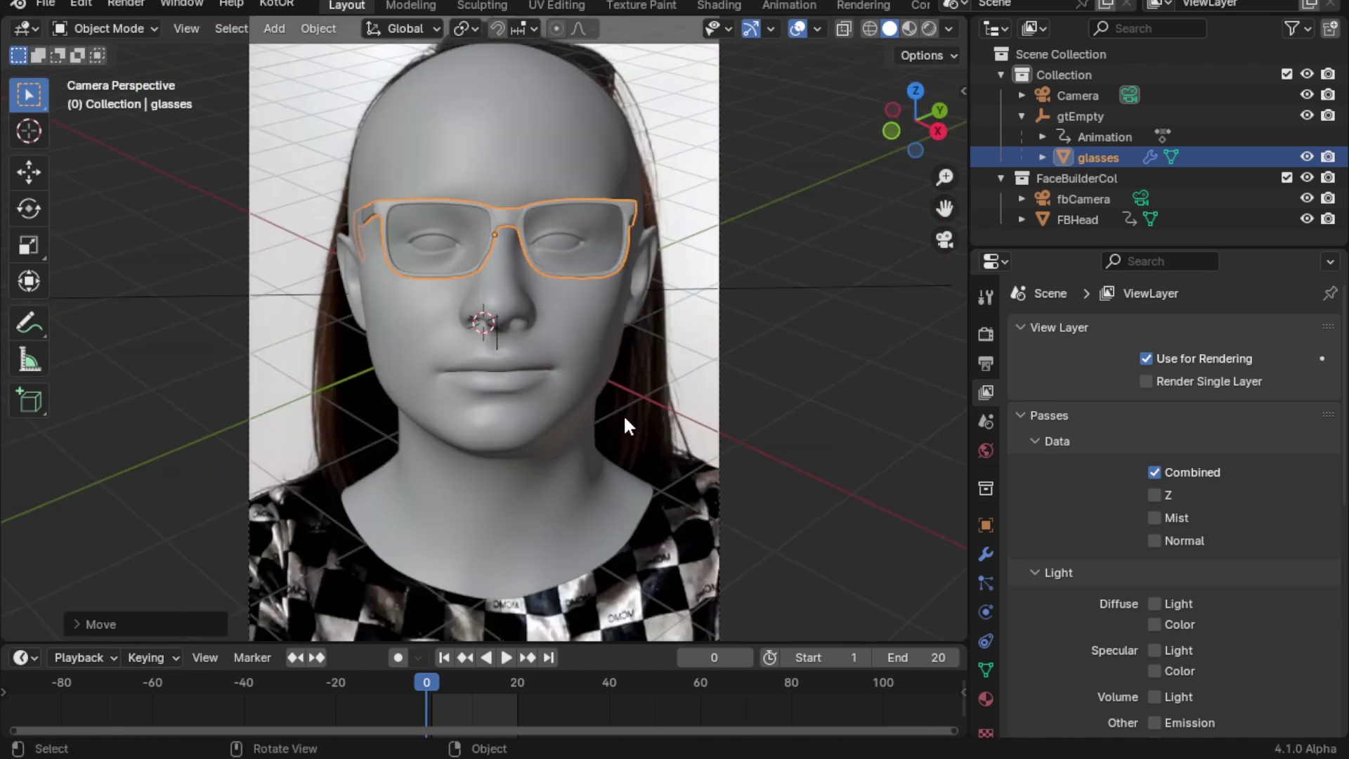
# - Shift the glasses slightly right after a Z-axis rotation attempt, then leave camera view
pyautogui.press('g')
pyautogui.click(615, 421)
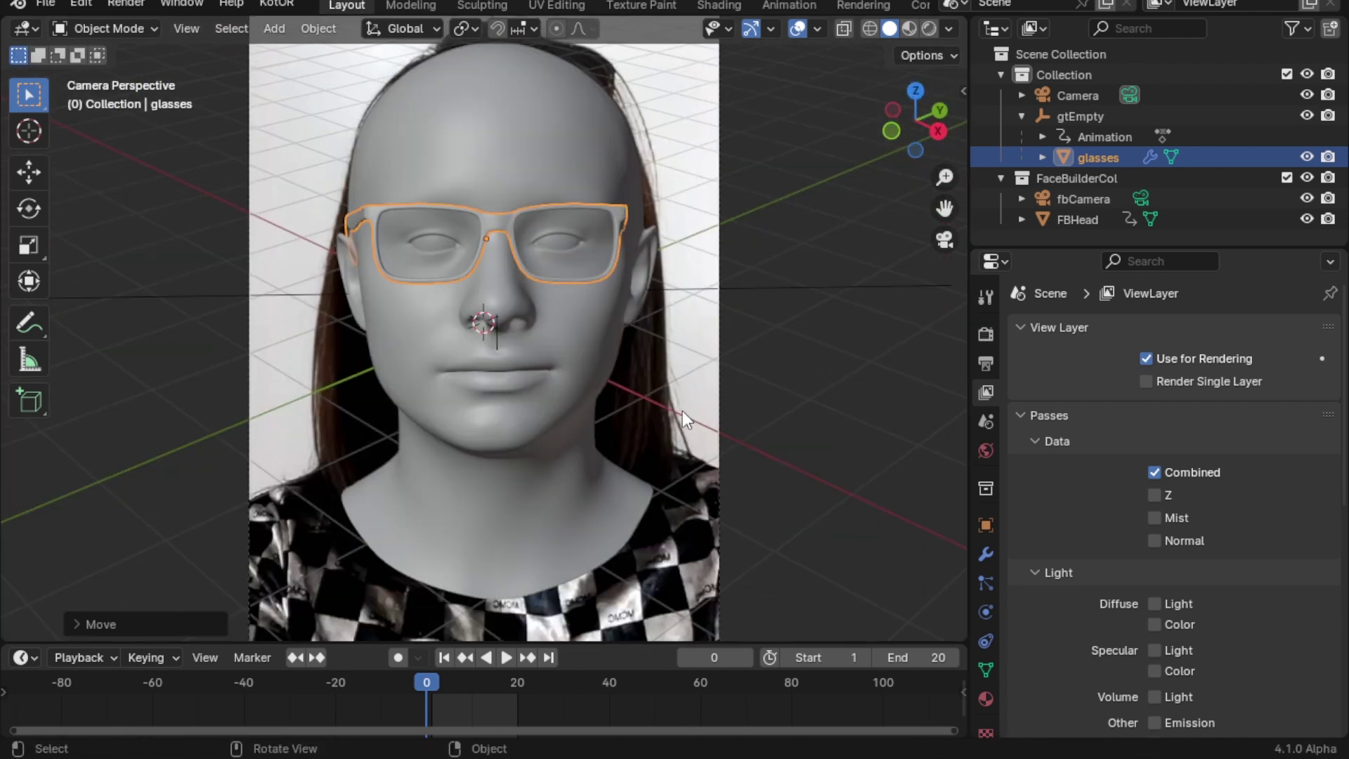
pyautogui.press('r')
pyautogui.press('z')
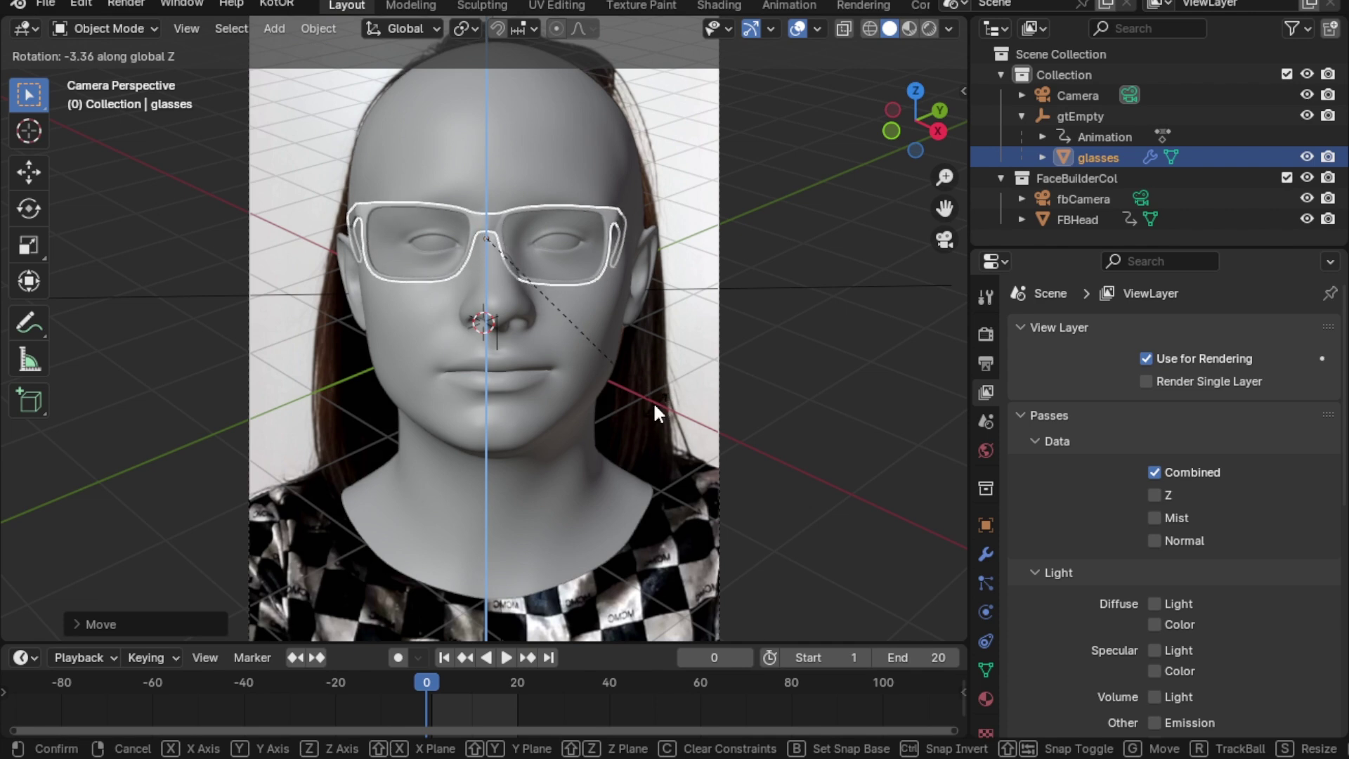
pyautogui.press('g')
pyautogui.click(684, 408)
pyautogui.press('KP_0')
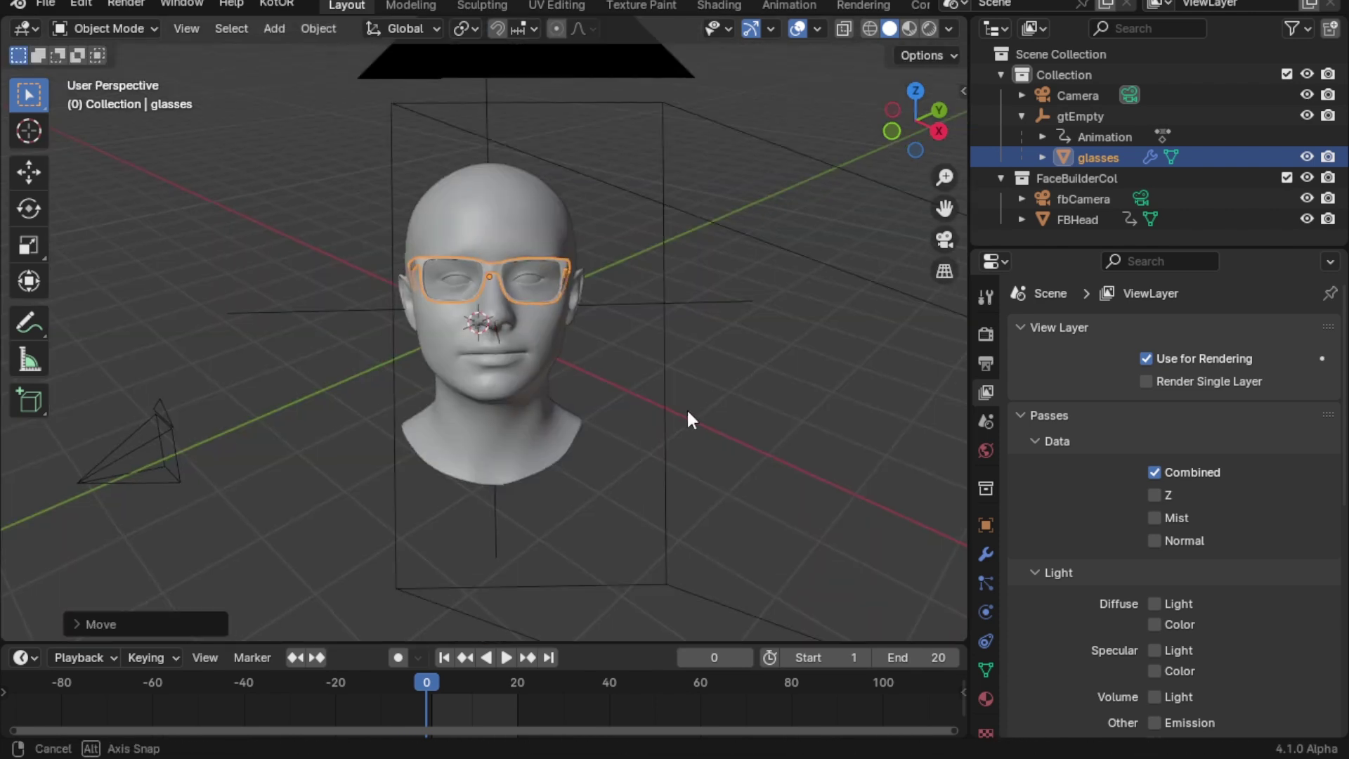
pyautogui.moveTo(686, 408); pyautogui.dragTo(744, 390, button='middle')
pyautogui.scroll(3, 615, 387)
# - Resize the glasses and tilt them about the Y axis
pyautogui.press('s')
pyautogui.click(647, 402)
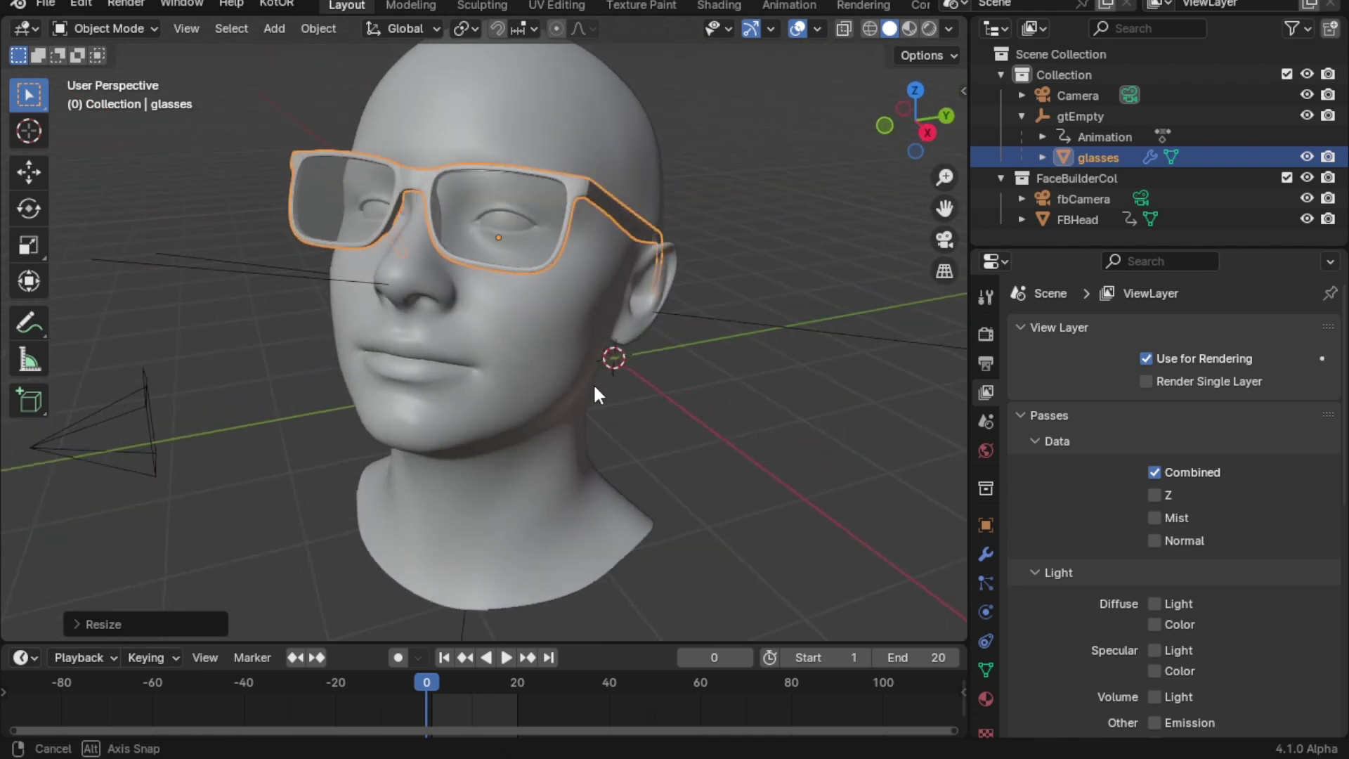
pyautogui.press('r')
pyautogui.moveTo(650, 407)
pyautogui.mouseDown(button='middle')
pyautogui.moveTo(636, 403)
pyautogui.moveTo(680, 546)
pyautogui.moveTo(555, 377)
pyautogui.mouseUp(button='middle')
pyautogui.press('y')
pyautogui.click(654, 400)
pyautogui.press('r')
pyautogui.press('y')
pyautogui.press('y')
pyautogui.click(643, 400)
# - Move the glasses into their final position, checking through the scene camera
pyautogui.press('g')
pyautogui.click(674, 542)
pyautogui.press('KP_0')
pyautogui.press('g')
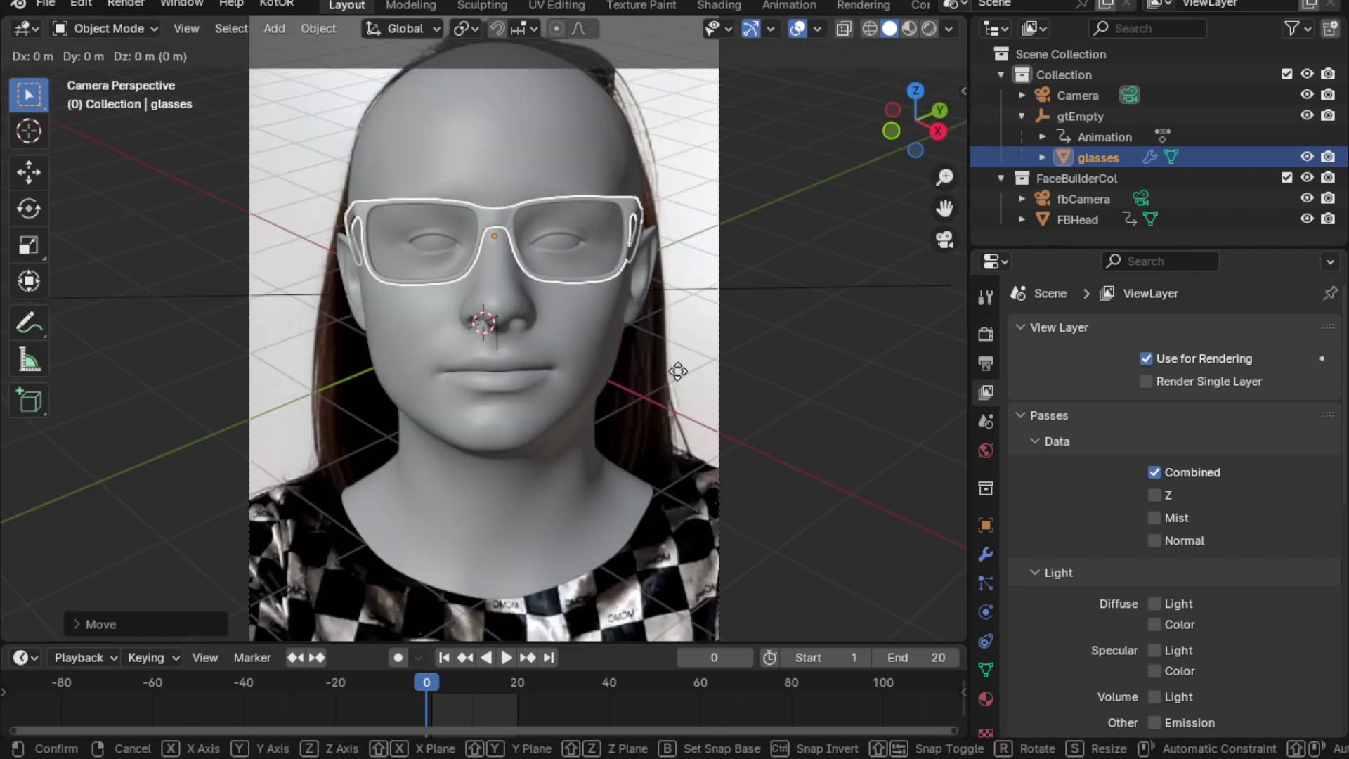
pyautogui.click(678, 374)
pyautogui.moveTo(677, 374); pyautogui.dragTo(752, 377, button='middle')
# - Select FBHead in camera view and split off a Shader Editor area
pyautogui.scroll(3, 678, 201)
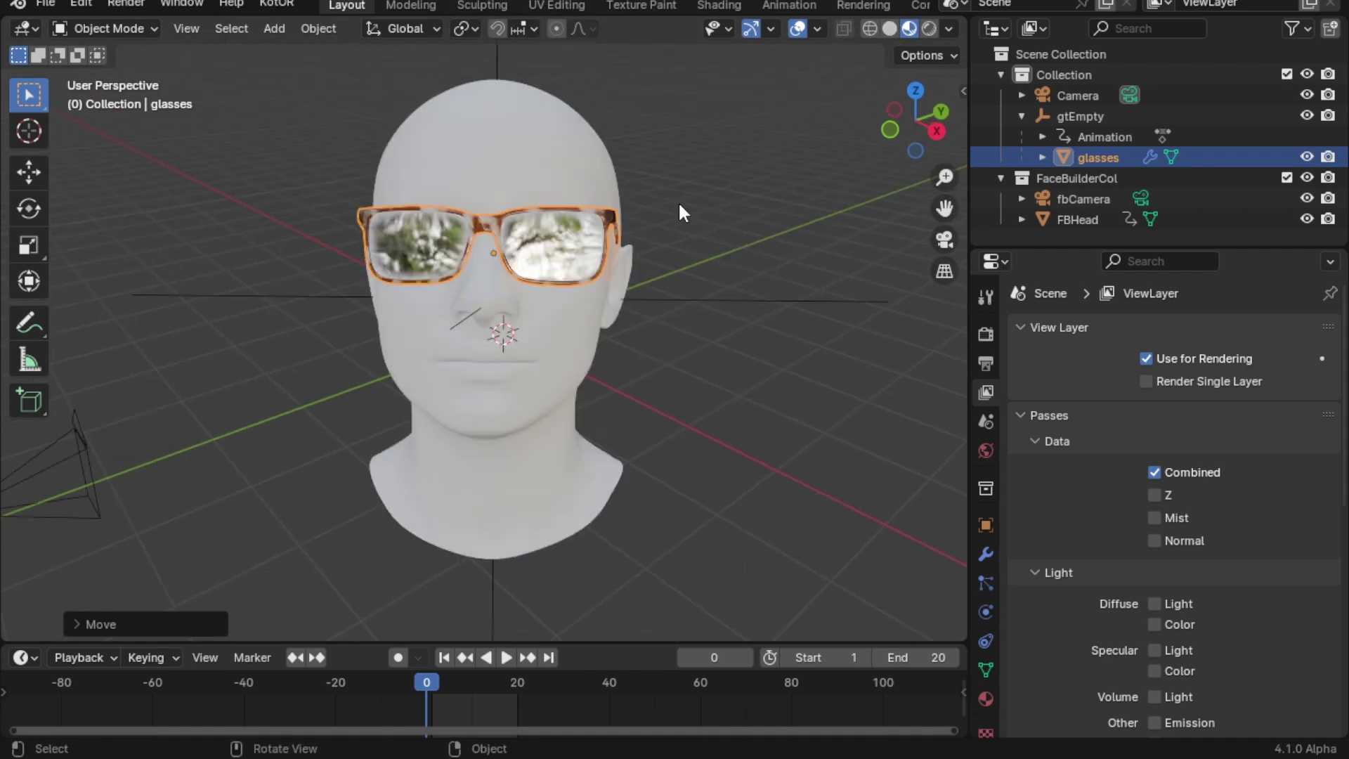
pyautogui.press('KP_0')
pyautogui.click(553, 413)
pyautogui.moveTo(7, 21); pyautogui.dragTo(498, 211)
pyautogui.click(27, 28)
pyautogui.click(84, 227)
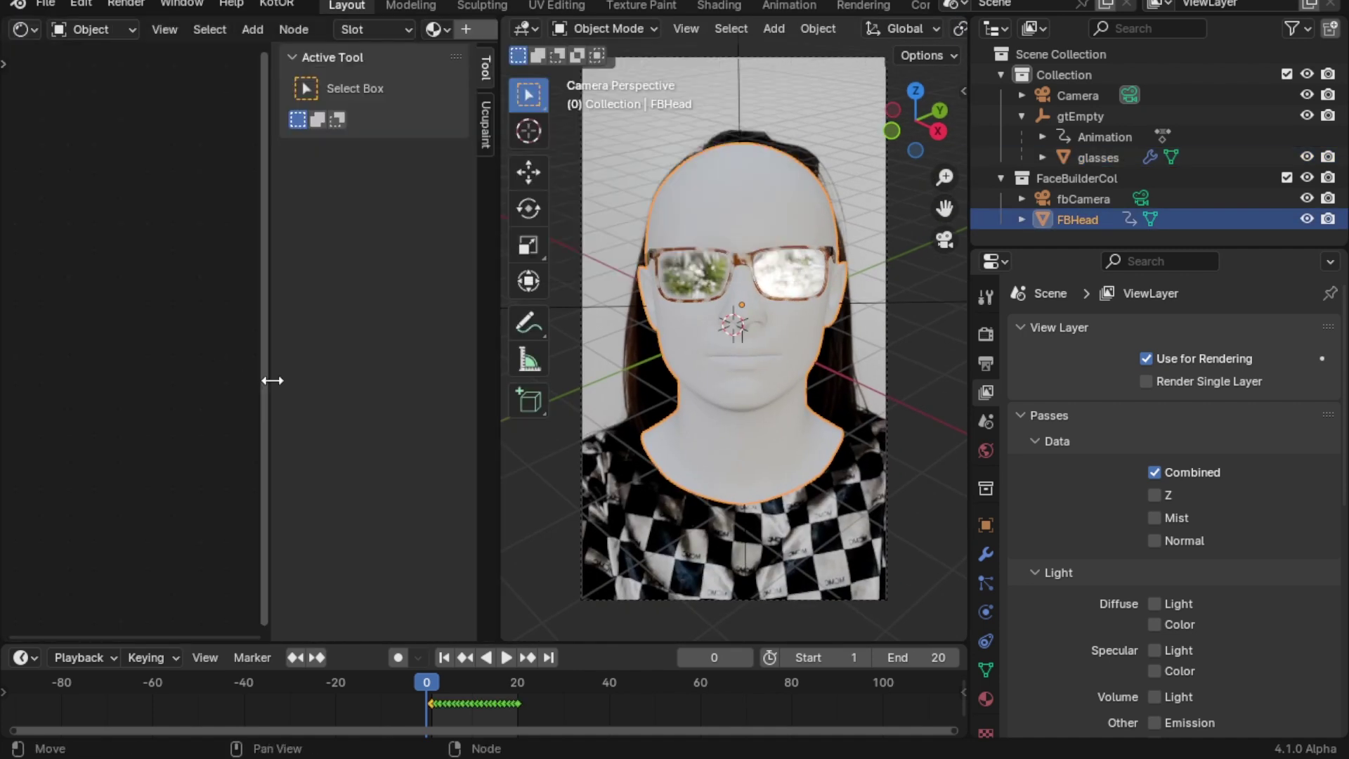
# - Replace FBHead's shader with a Holdout node and join the areas back
pyautogui.press('n')
pyautogui.scroll(3, 160, 333)
pyautogui.press('x')
pyautogui.hotkey('shift', 'a')
pyautogui.click(195, 340)
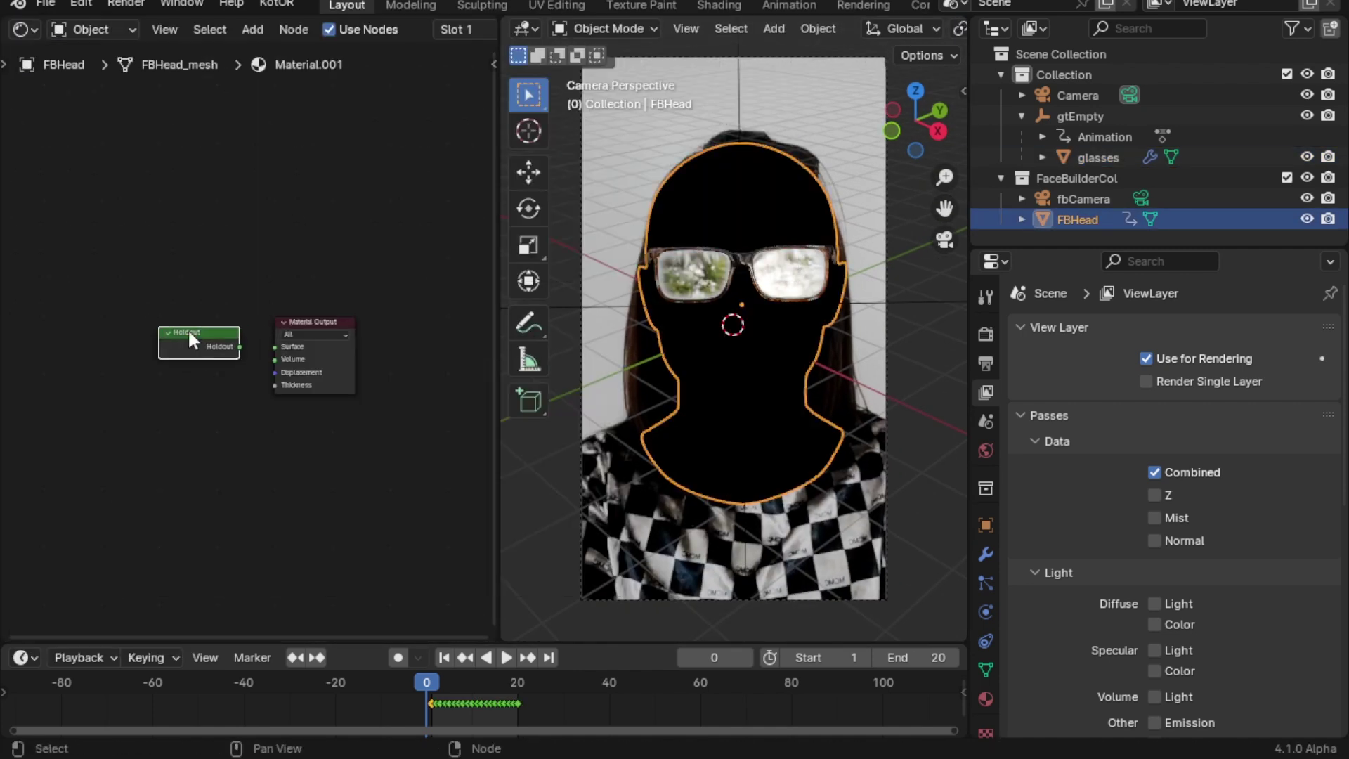
pyautogui.moveTo(242, 340); pyautogui.dragTo(276, 346)
pyautogui.moveTo(497, 210); pyautogui.dragTo(656, 309)
# - Set the glasses frame material's blend mode to Alpha Blend and step to frame 1
pyautogui.click(986, 699)
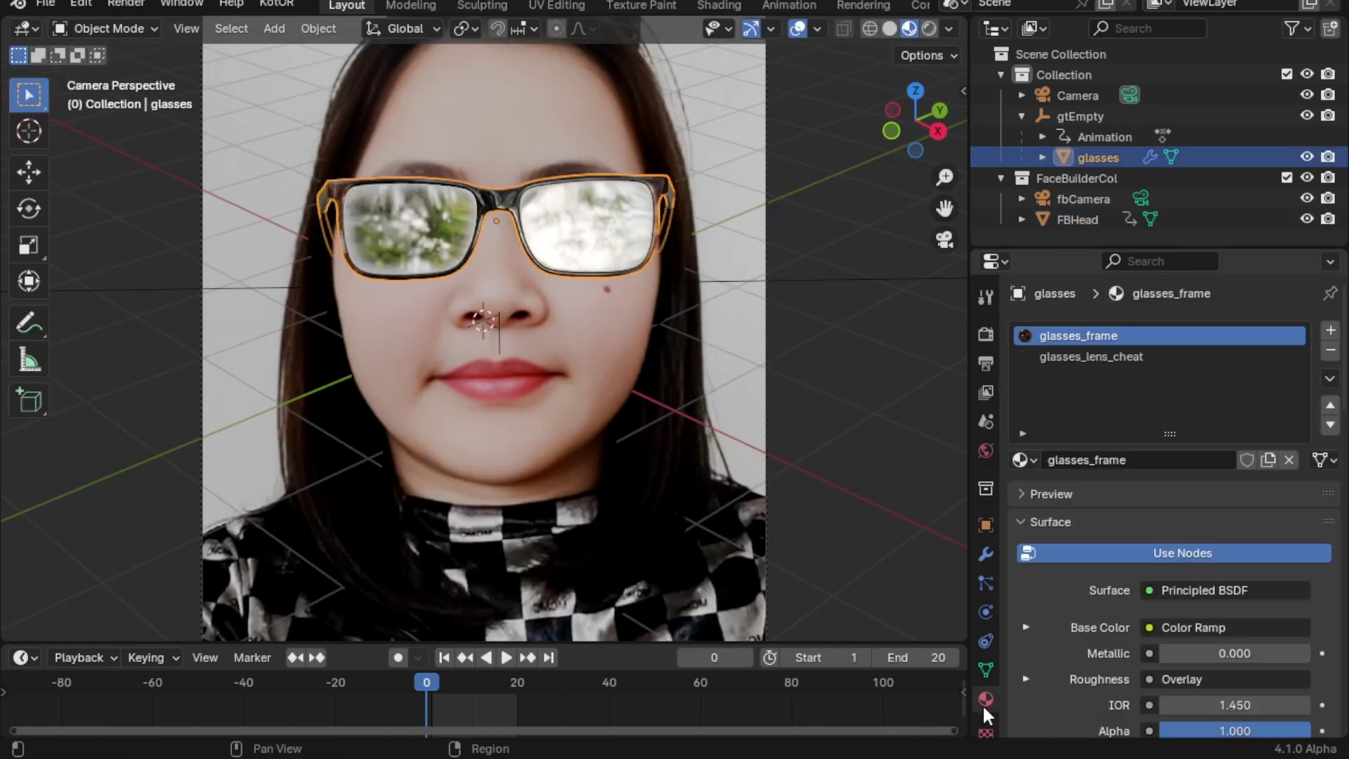
pyautogui.scroll(-10, 1217, 555)
pyautogui.click(1216, 562)
pyautogui.click(1215, 654)
pyautogui.click(948, 28)
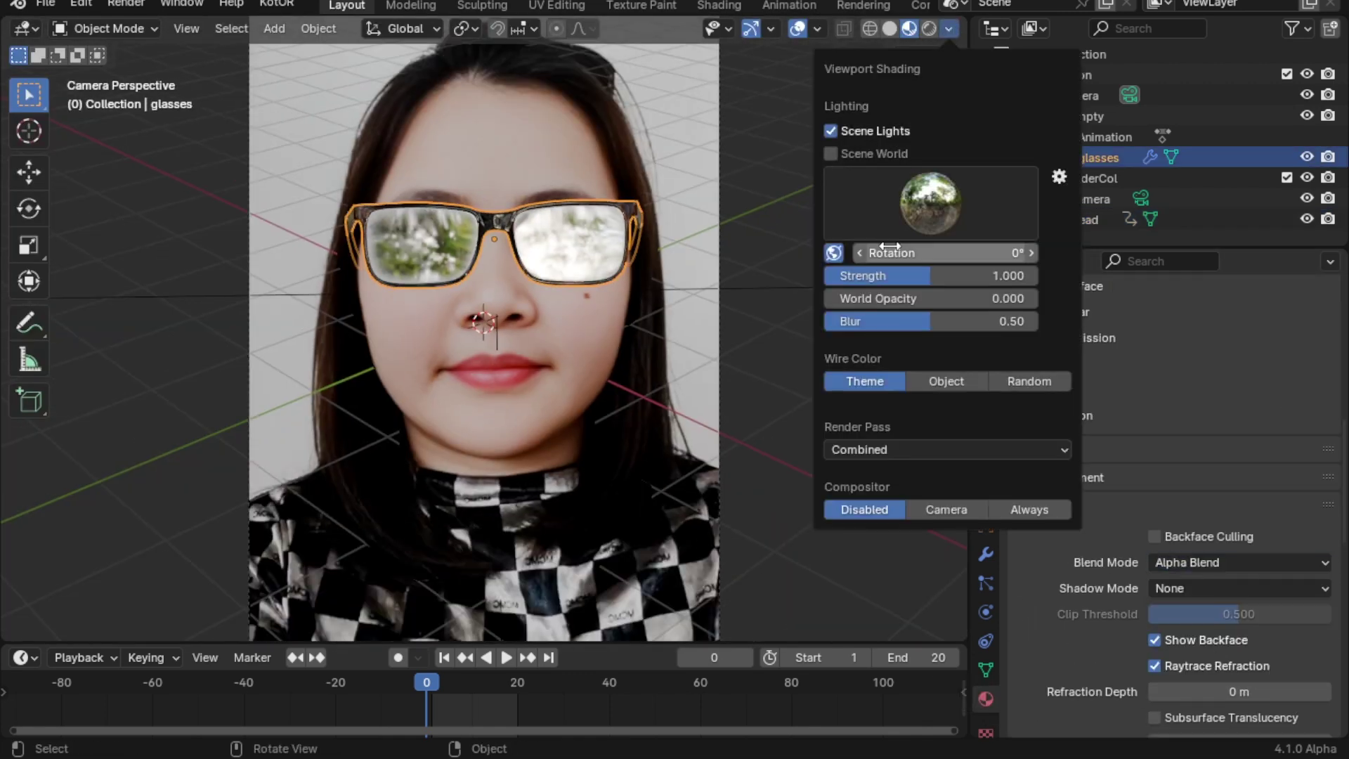
pyautogui.scroll(10, 1246, 390)
pyautogui.press('Right')
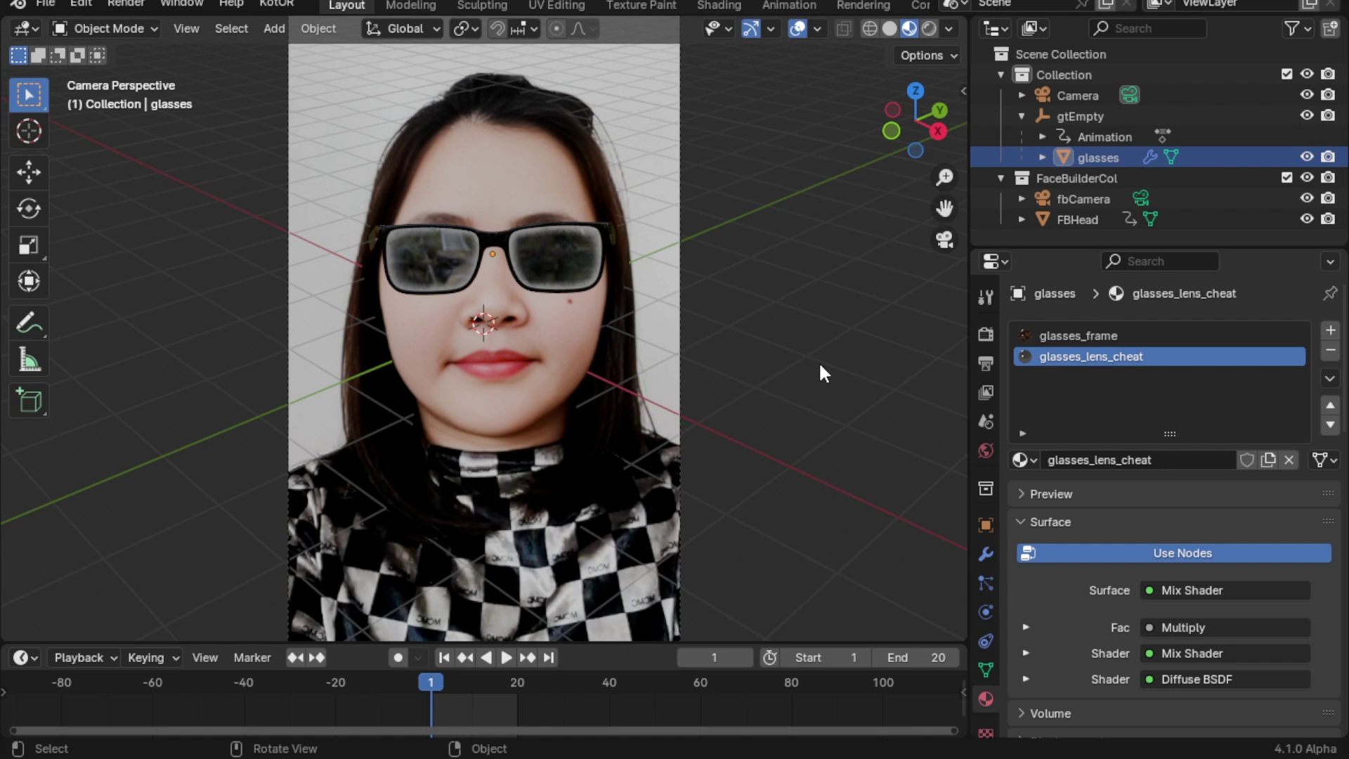
pyautogui.scroll(-5, 1186, 592)
pyautogui.scroll(-3, 1185, 592)
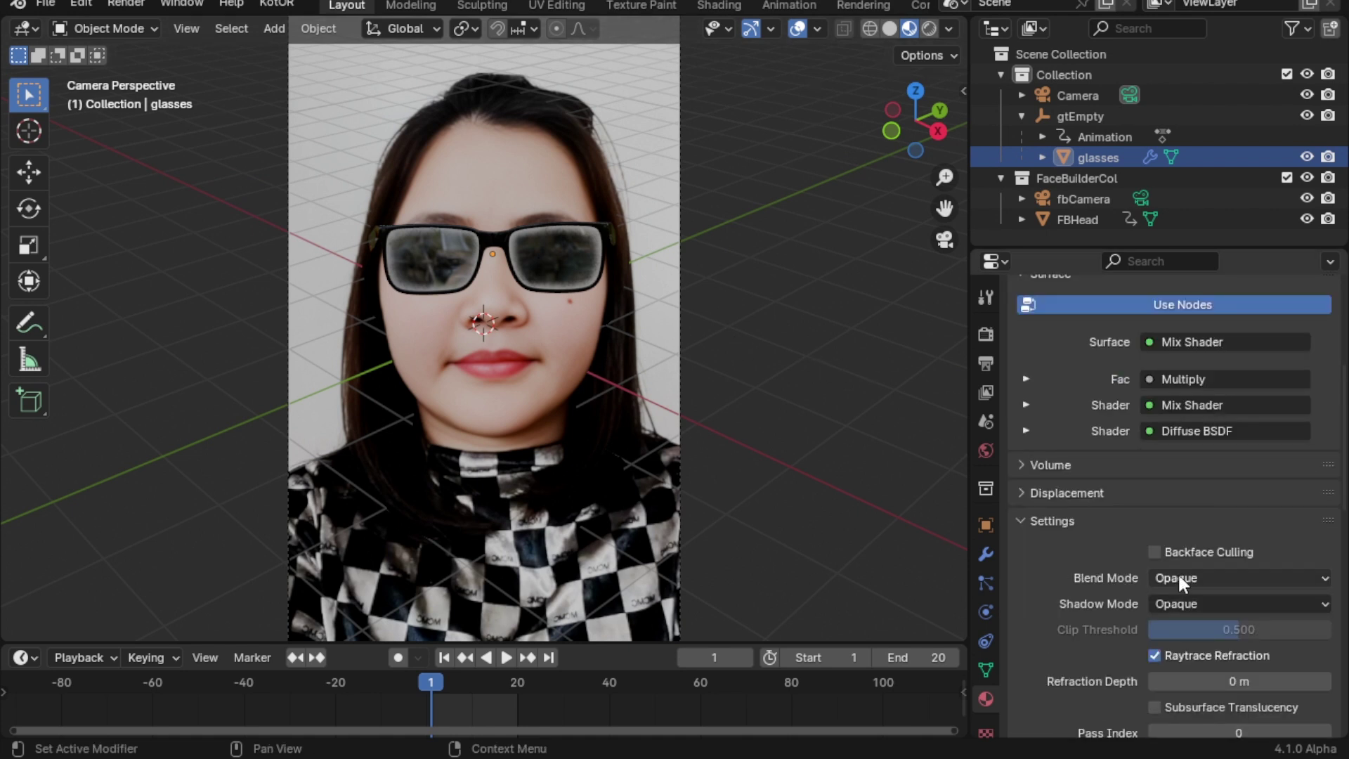
pyautogui.click(981, 303)
pyautogui.click(986, 335)
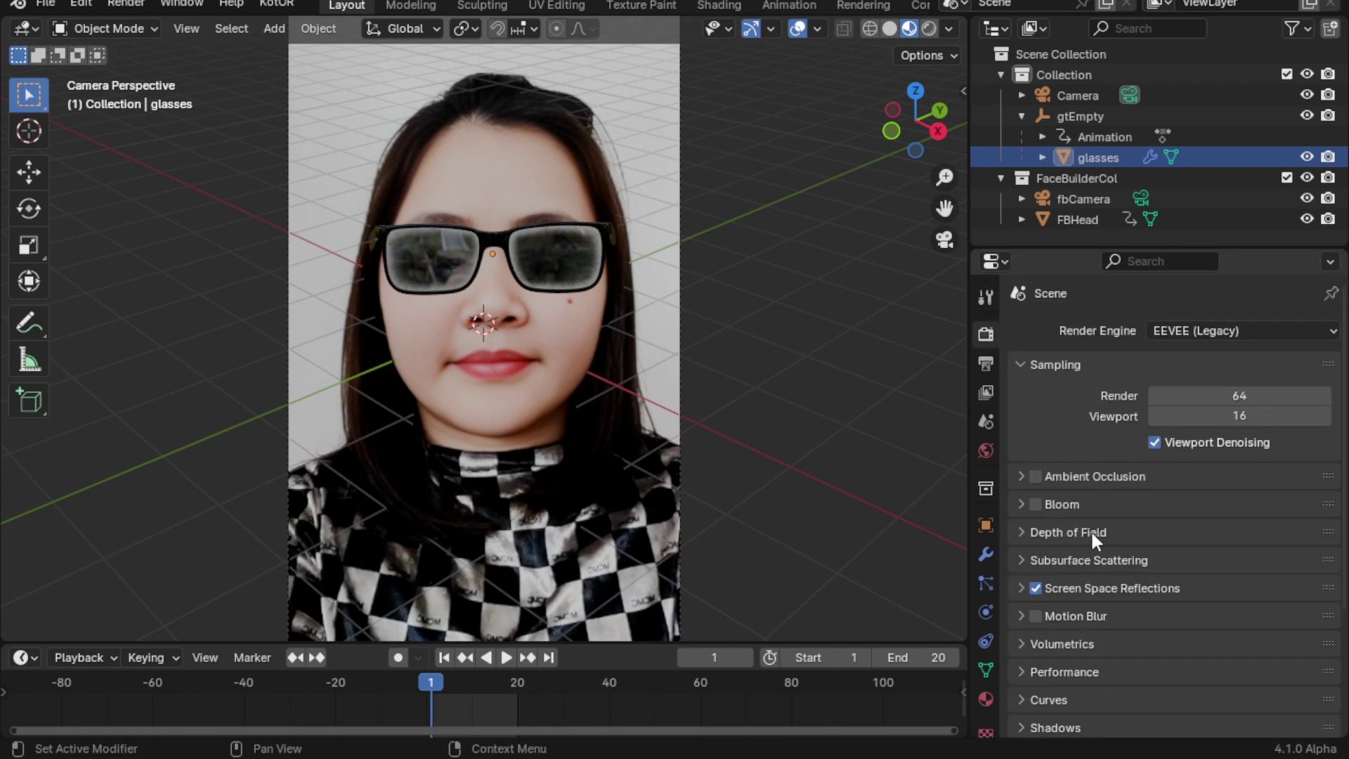
pyautogui.click(1020, 588)
pyautogui.scroll(-3, 1124, 583)
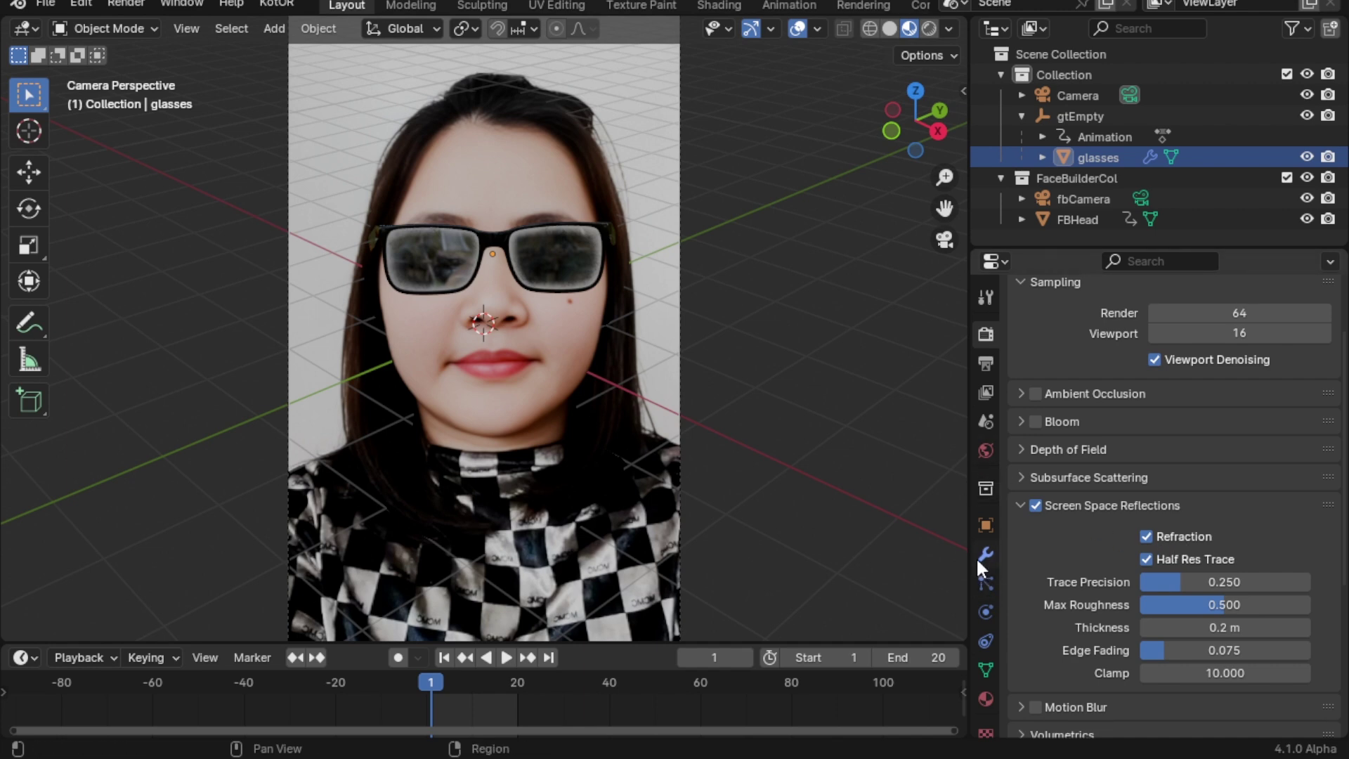
pyautogui.click(985, 698)
# - Set the lens material's blend mode to Alpha Blend
pyautogui.scroll(2, 1123, 343)
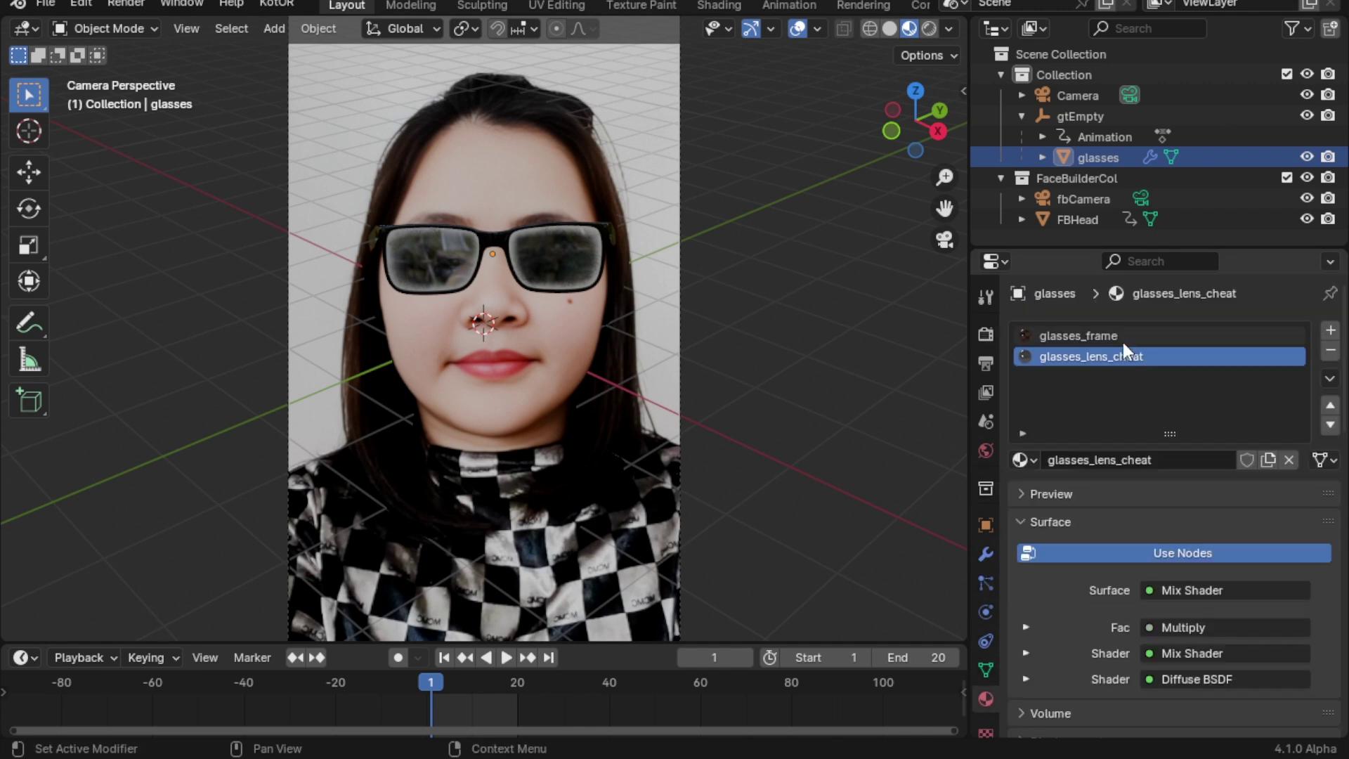
pyautogui.scroll(-5, 1132, 445)
pyautogui.scroll(4, 1130, 414)
pyautogui.scroll(-5, 1194, 562)
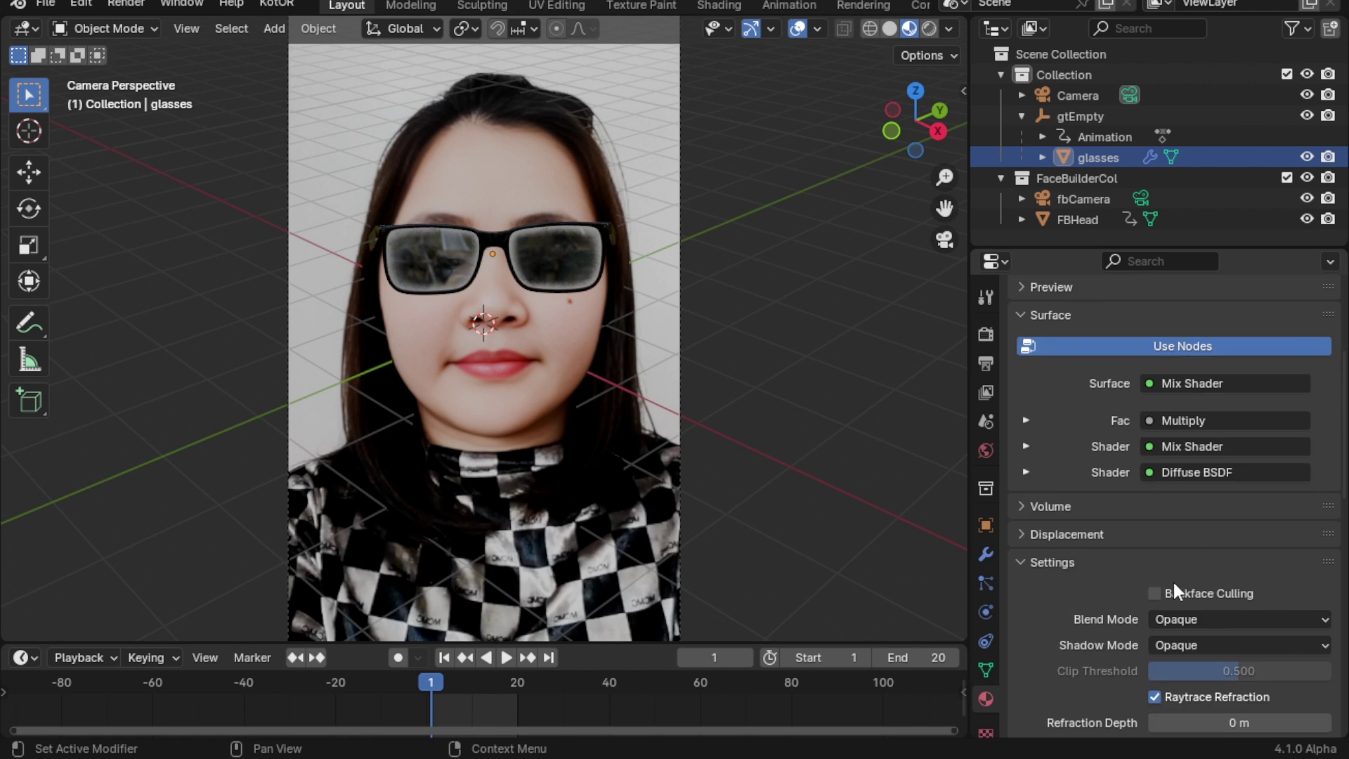
pyautogui.scroll(-3, 1180, 617)
pyautogui.click(1191, 536)
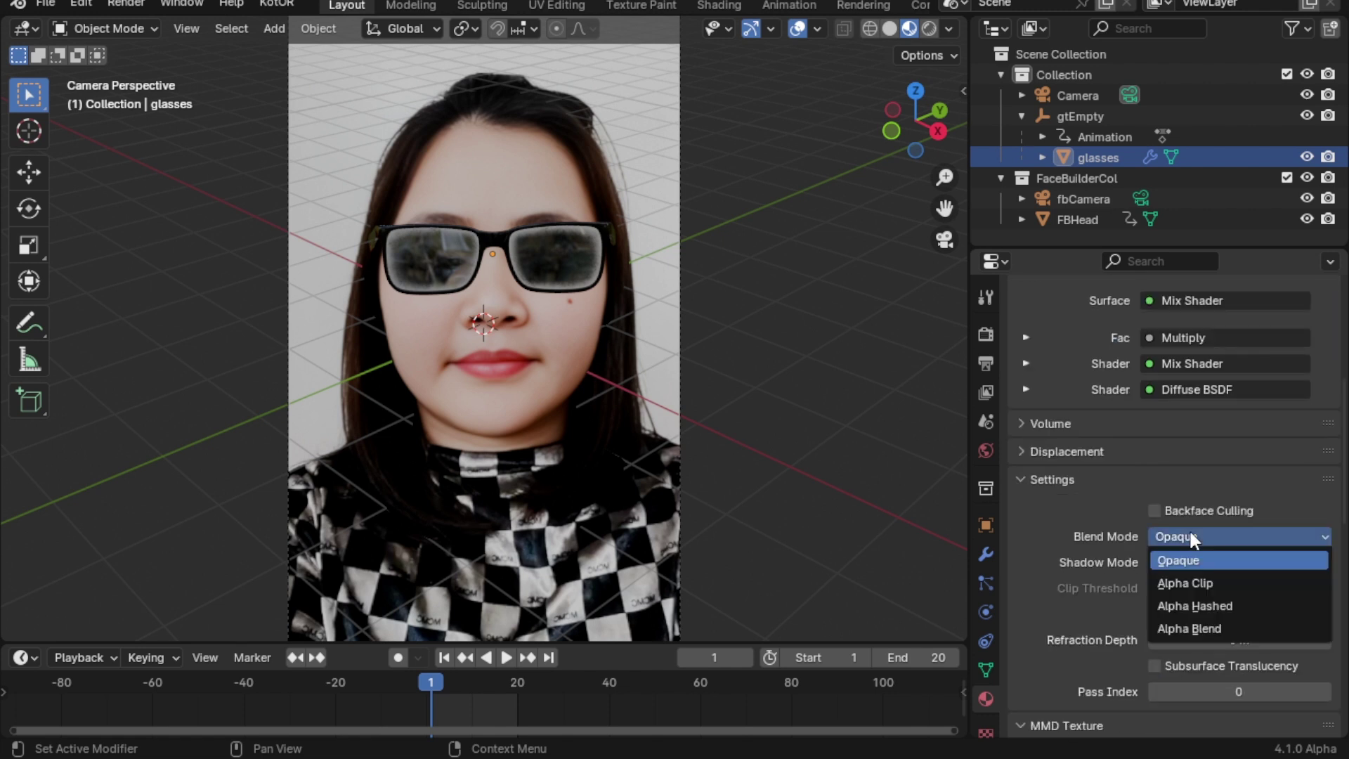
pyautogui.click(1201, 622)
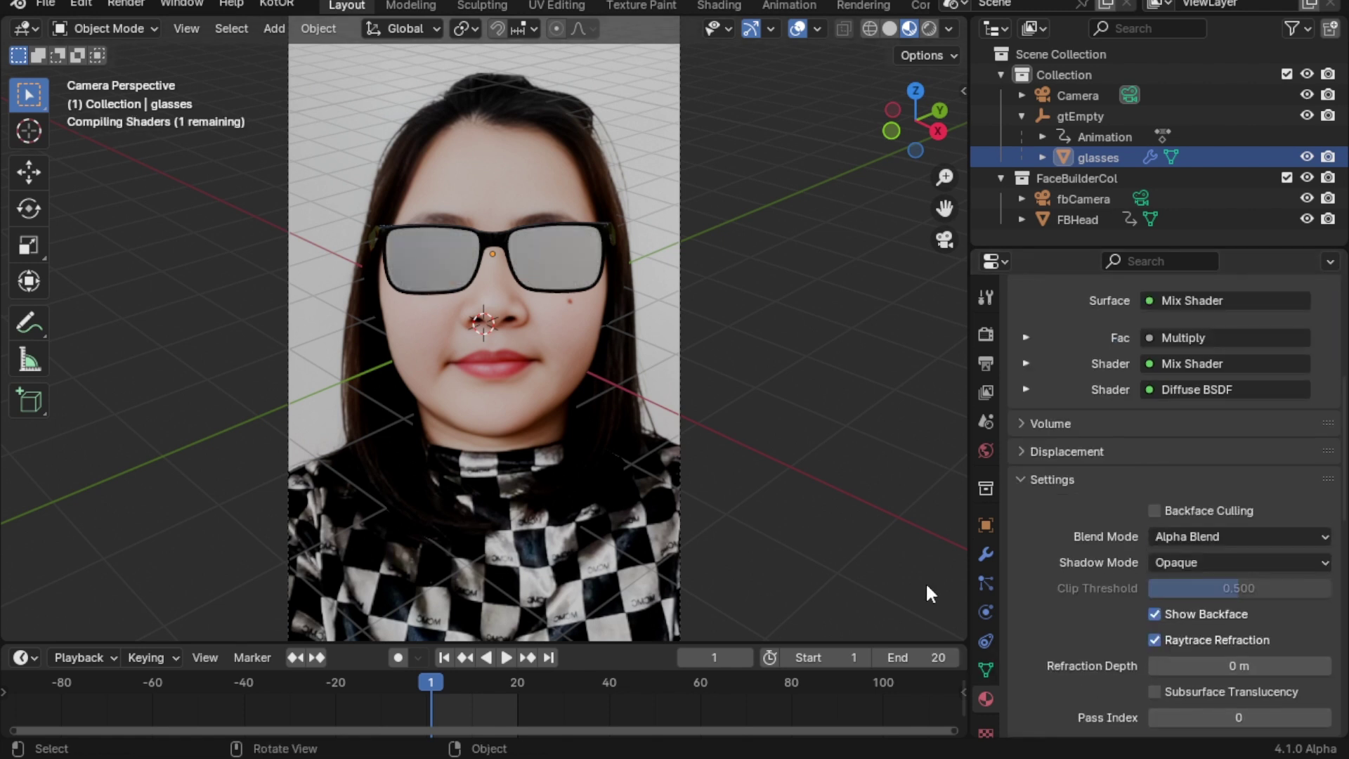
# - Switch glasses_lens_cheat to Alpha Clip and return to camera view
pyautogui.click(1200, 534)
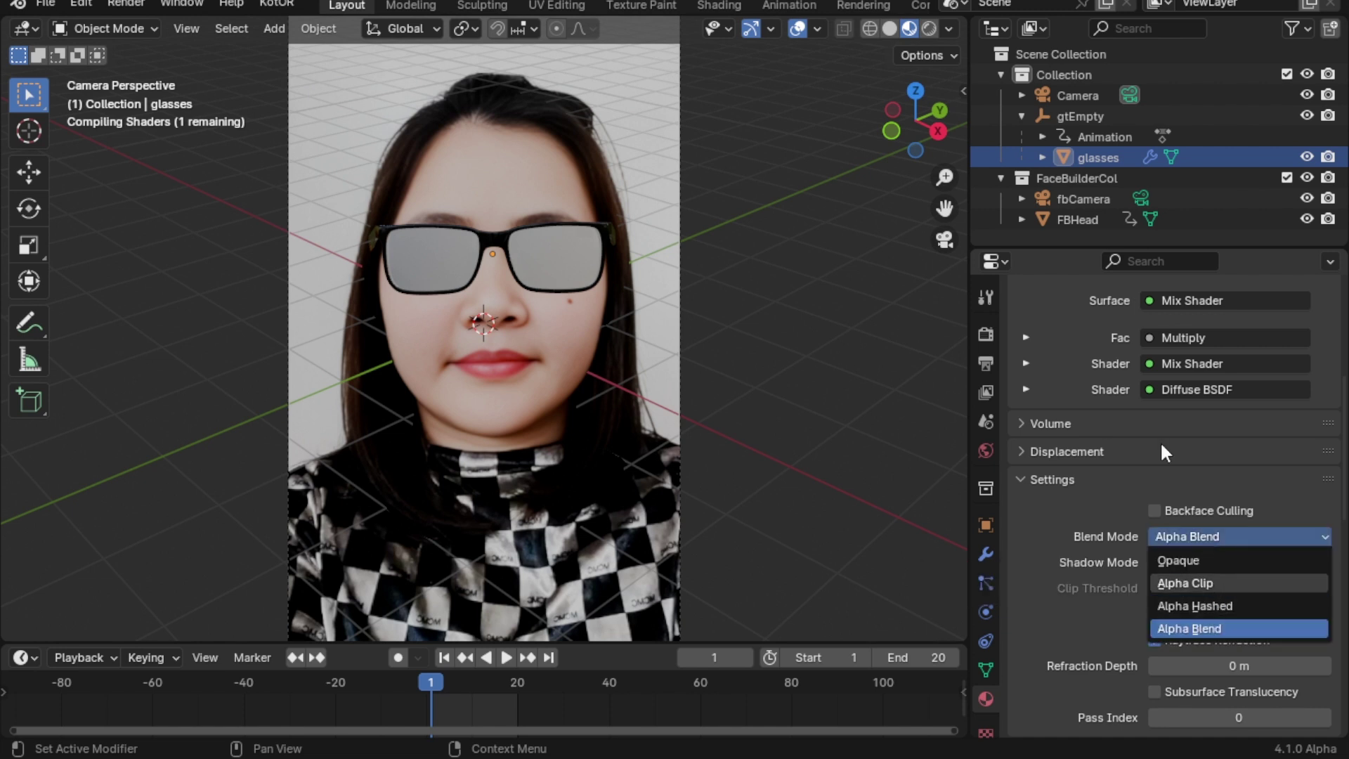
pyautogui.press('Return')
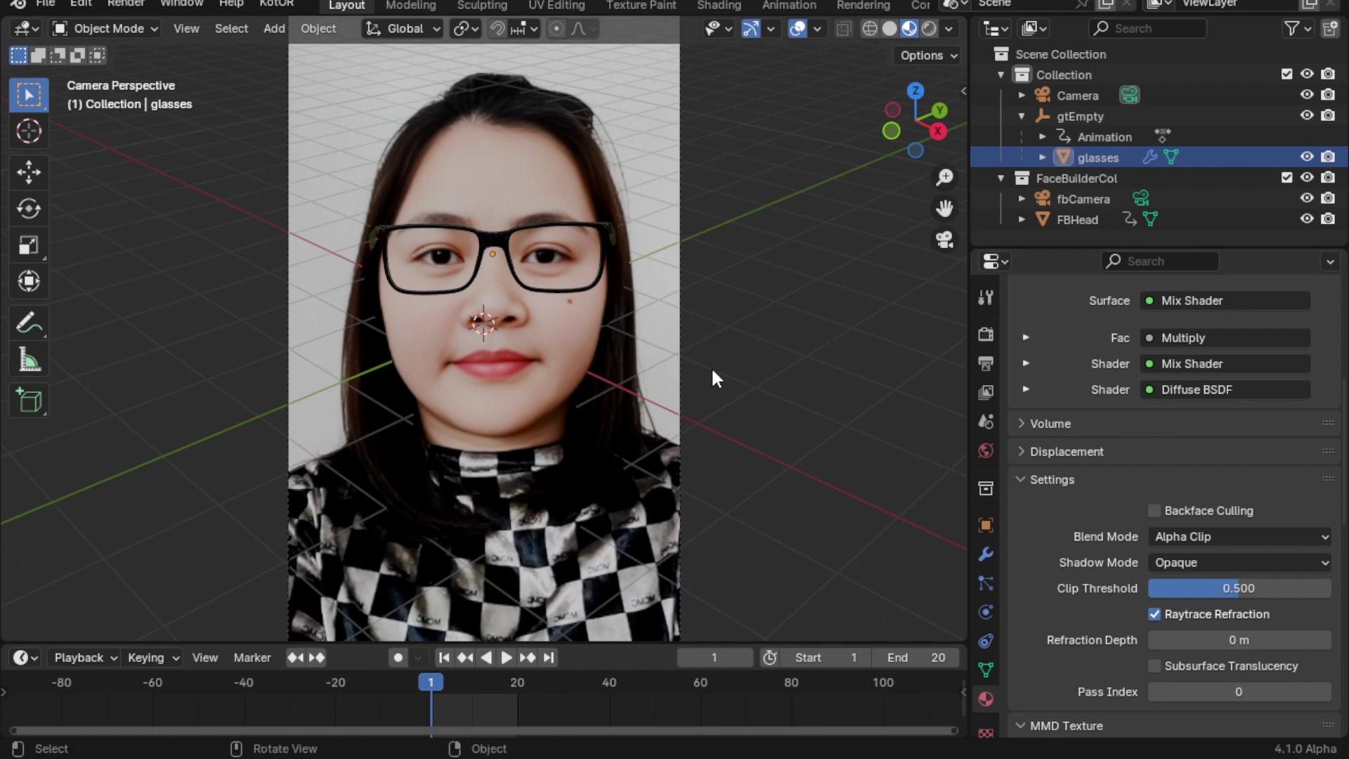
pyautogui.scroll(2, 713, 377)
pyautogui.moveTo(698, 352)
pyautogui.mouseDown(button='middle')
pyautogui.moveTo(669, 353)
pyautogui.moveTo(695, 366)
pyautogui.mouseUp(button='middle')
pyautogui.scroll(2, 696, 365)
pyautogui.press('KP_0')
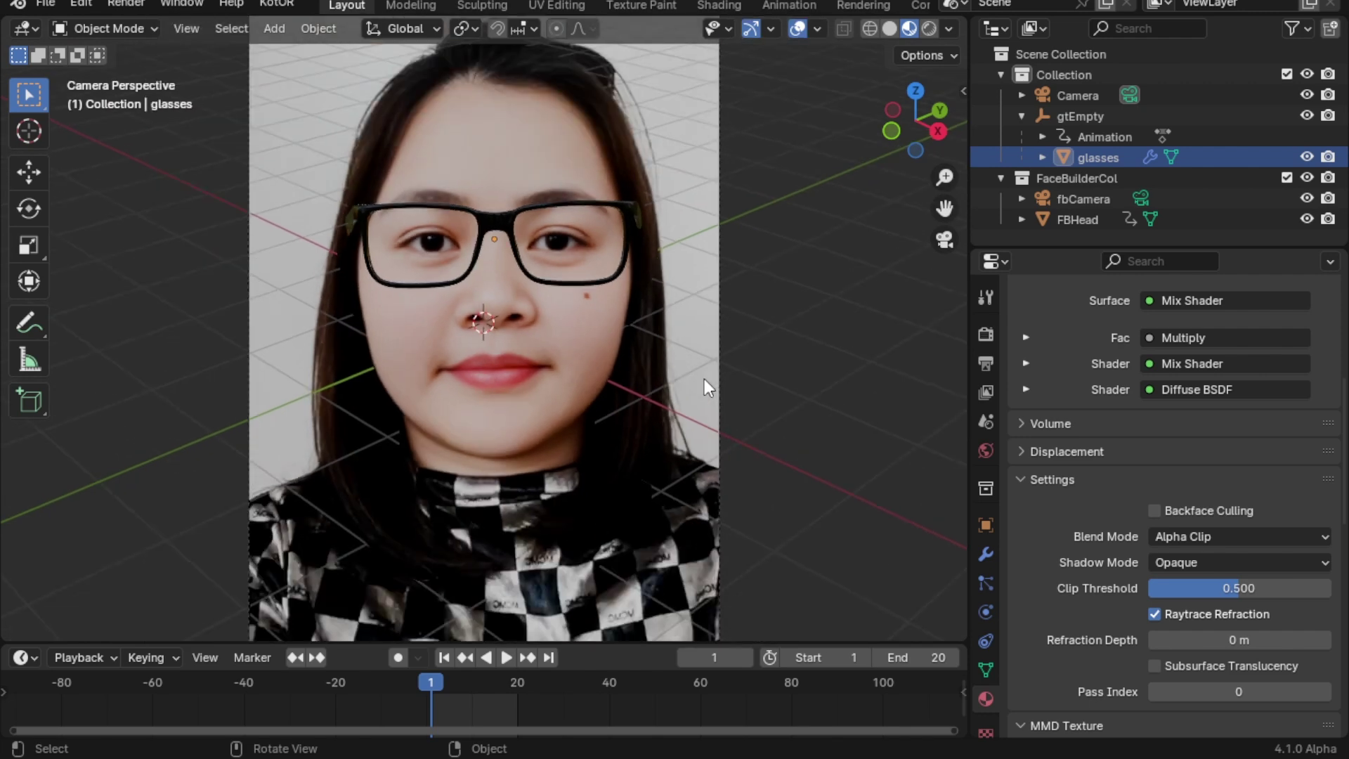
# - Start animation playback with the Timeline's Play button
pyautogui.click(506, 658)
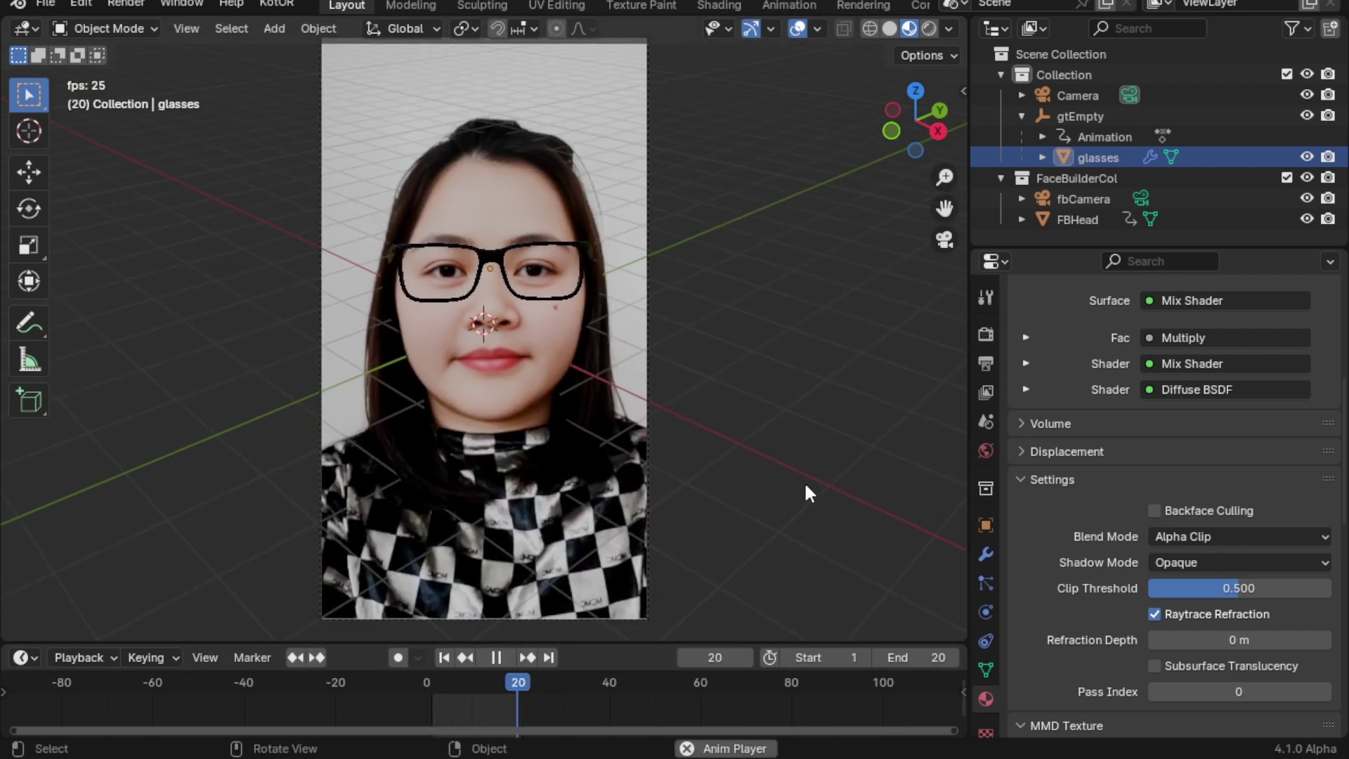